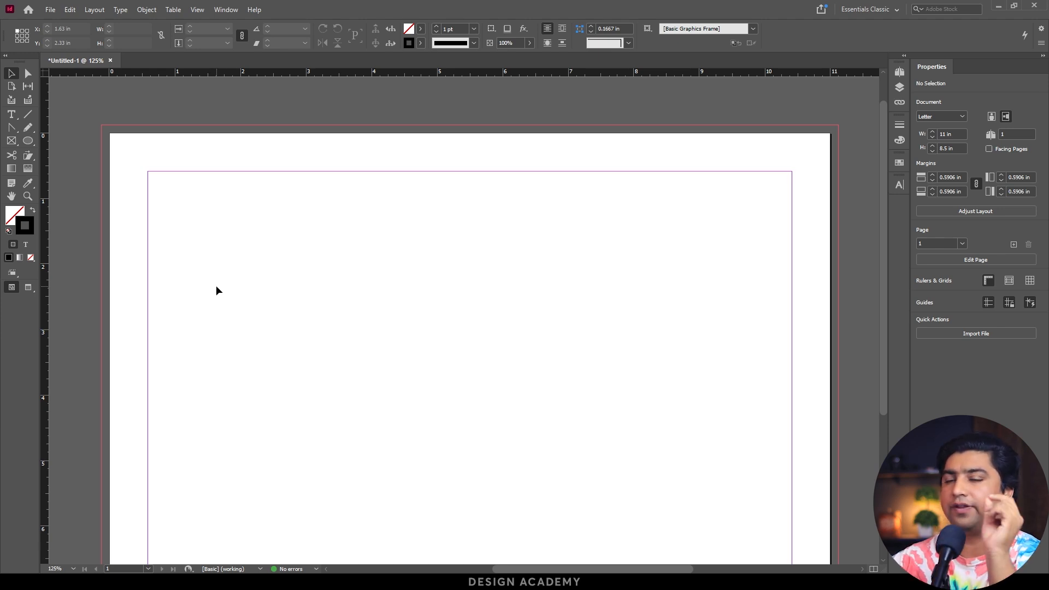
Draw a square about 1.37 in wide with the Rectangle tool near the page's upper-left margin corner.
{"action": "left_click_drag", "start_coordinate": [201, 256], "coordinate": [186, 222]}
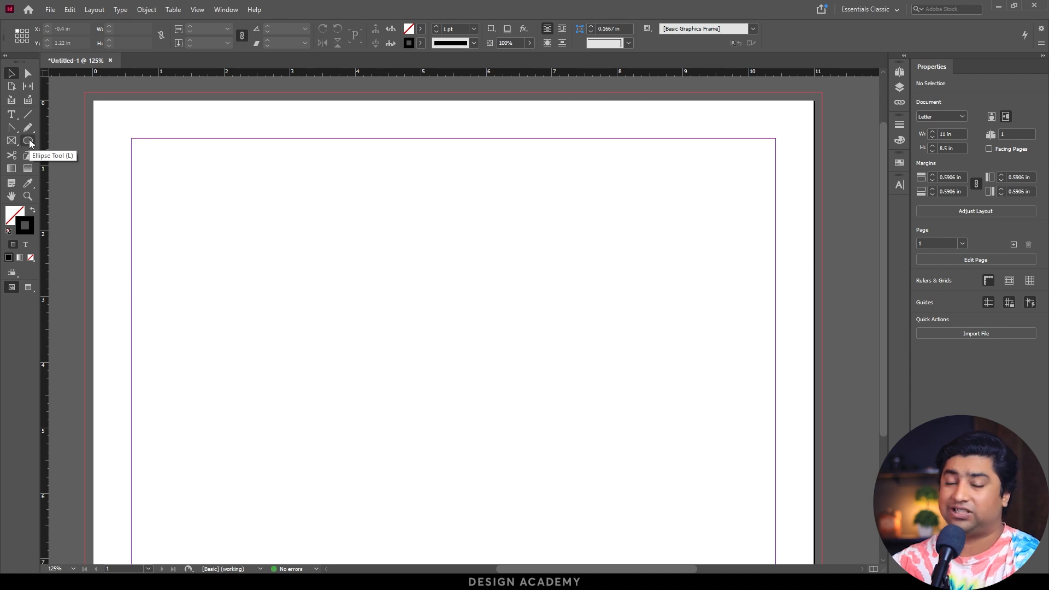
{"action": "left_click_drag", "start_coordinate": [29, 143], "coordinate": [77, 153]}
{"action": "left_click_drag", "start_coordinate": [198, 182], "coordinate": [288, 272]}
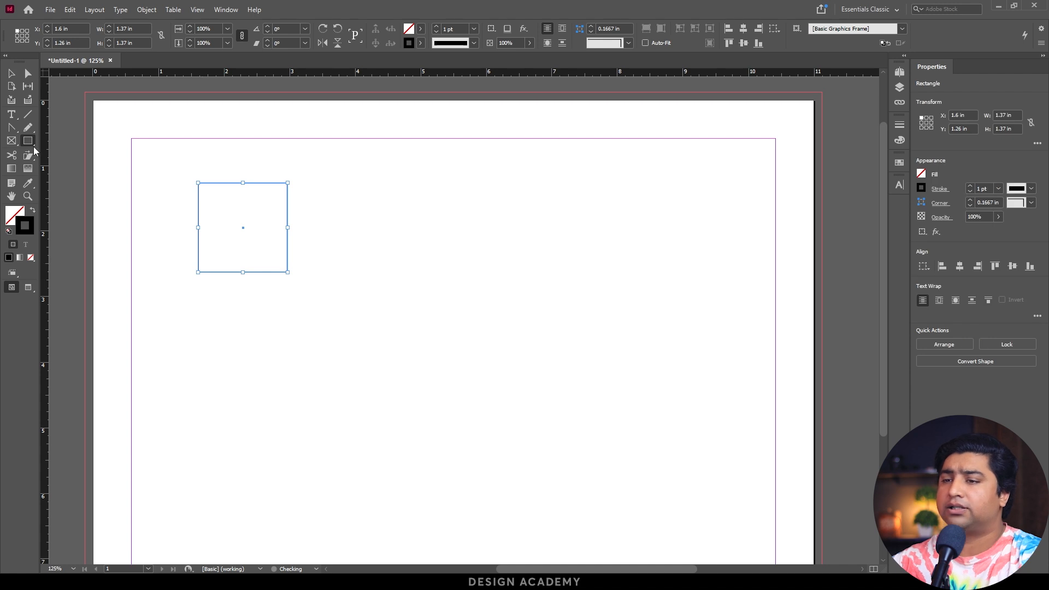
Draw a perfect circle about 1.45 in across with the Ellipse tool to the right of the square, and select it.
{"action": "left_click_drag", "start_coordinate": [28, 143], "coordinate": [78, 169]}
{"action": "left_click_drag", "start_coordinate": [441, 216], "coordinate": [216, 216]}
{"action": "key", "text": "v"}
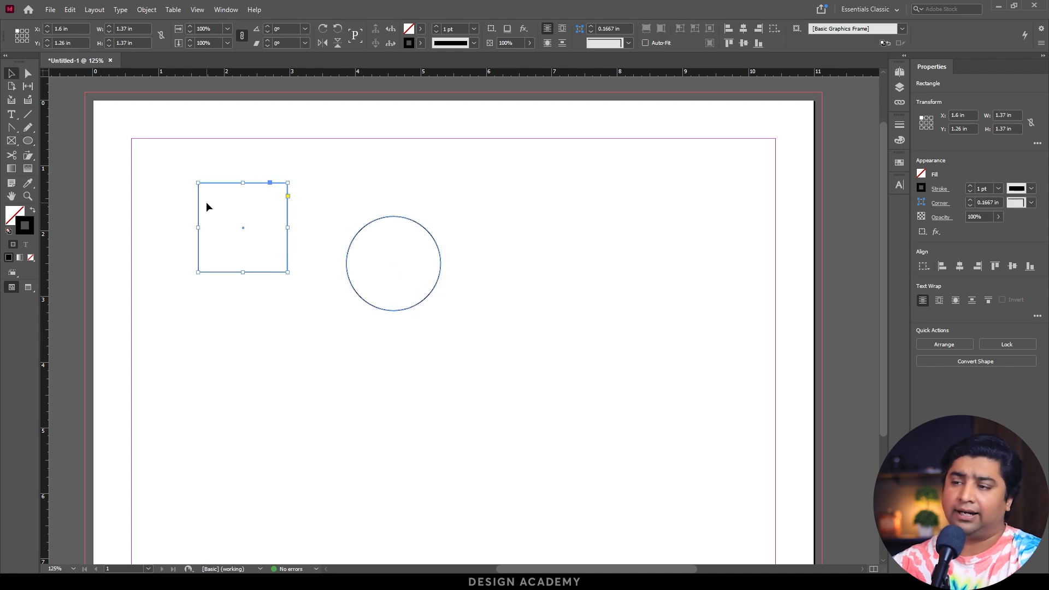
{"action": "left_click_drag", "start_coordinate": [285, 235], "coordinate": [241, 300]}
{"action": "left_click_drag", "start_coordinate": [368, 173], "coordinate": [450, 348]}
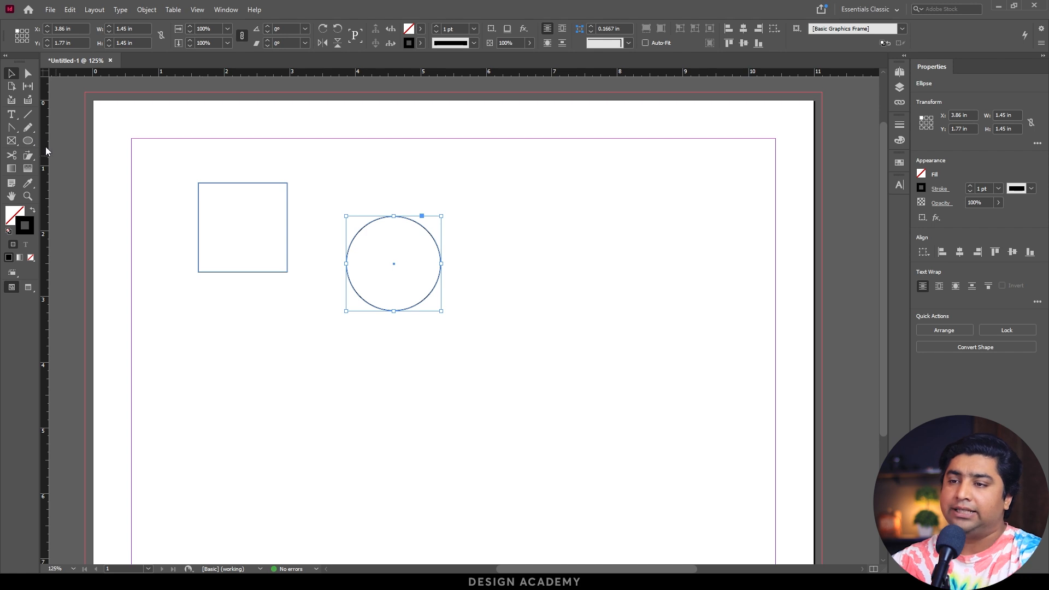
Draw two wide ellipses to the right of the circle, one above the other, the lower one about 2.86 by 1.07 in.
{"action": "left_click", "coordinate": [29, 141]}
{"action": "left_click_drag", "start_coordinate": [636, 216], "coordinate": [524, 339]}
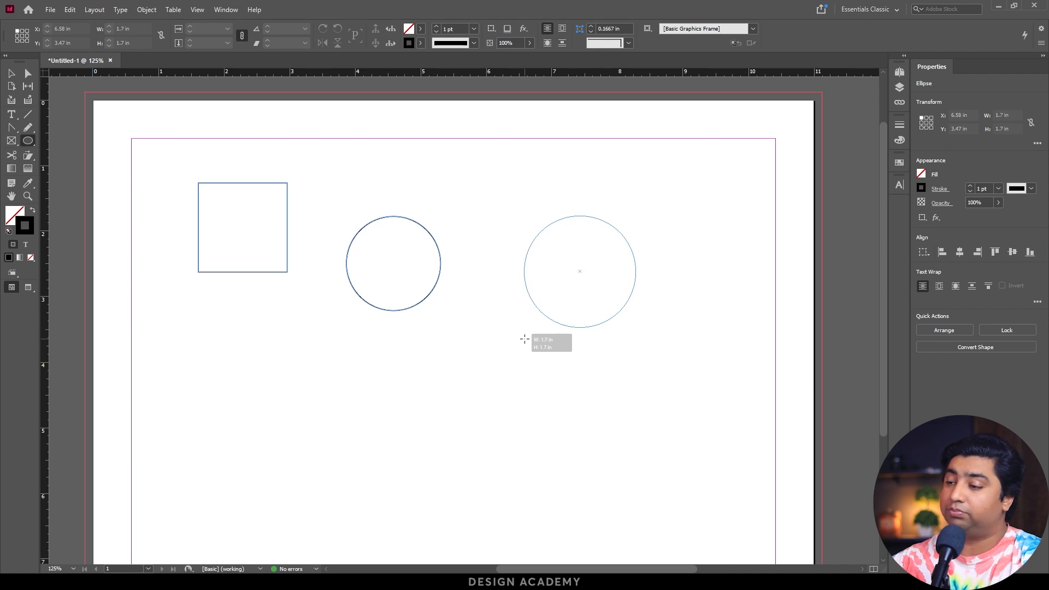
{"action": "left_click_drag", "start_coordinate": [525, 339], "coordinate": [523, 264]}
{"action": "mouse_move", "coordinate": [480, 367]}
{"action": "left_mouse_down"}
{"action": "mouse_move", "coordinate": [607, 307]}
{"action": "mouse_move", "coordinate": [668, 298]}
{"action": "left_mouse_up"}
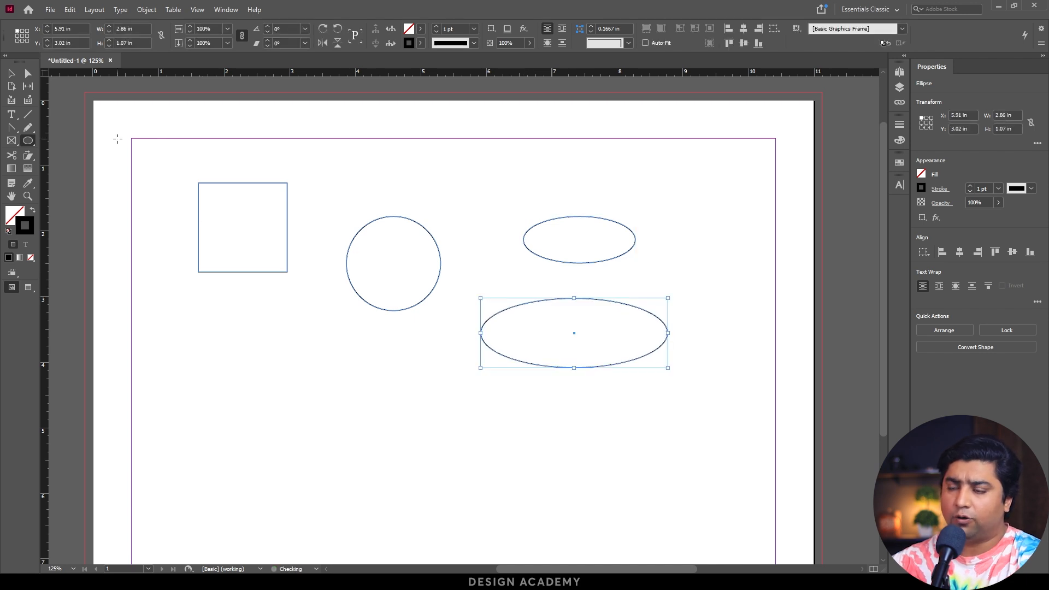
Fill the square with the cyan color 23cede.
{"action": "left_click", "coordinate": [12, 75]}
{"action": "left_click", "coordinate": [253, 213]}
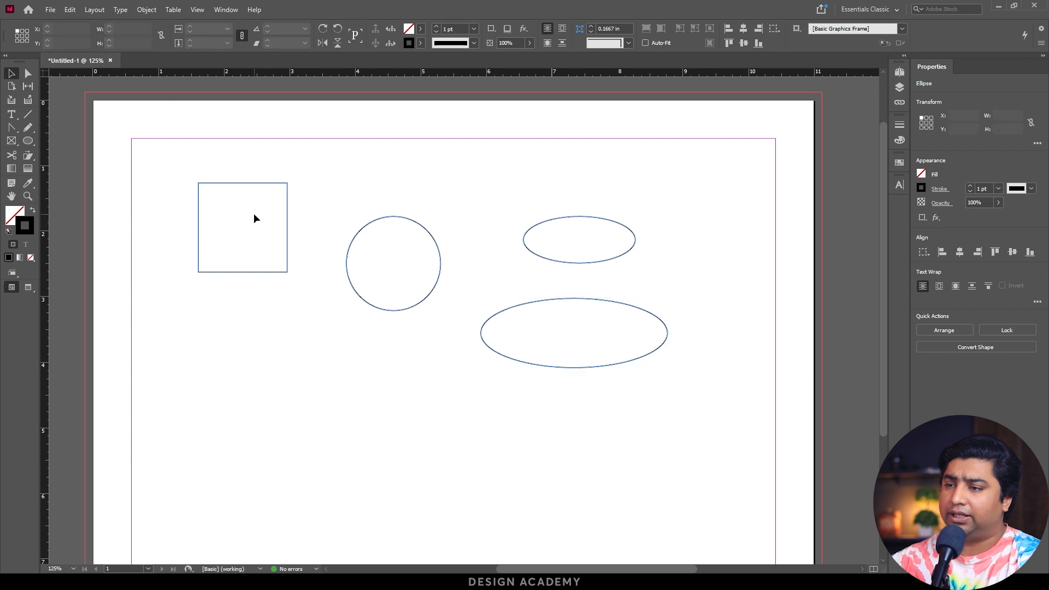
{"action": "left_click", "coordinate": [281, 246]}
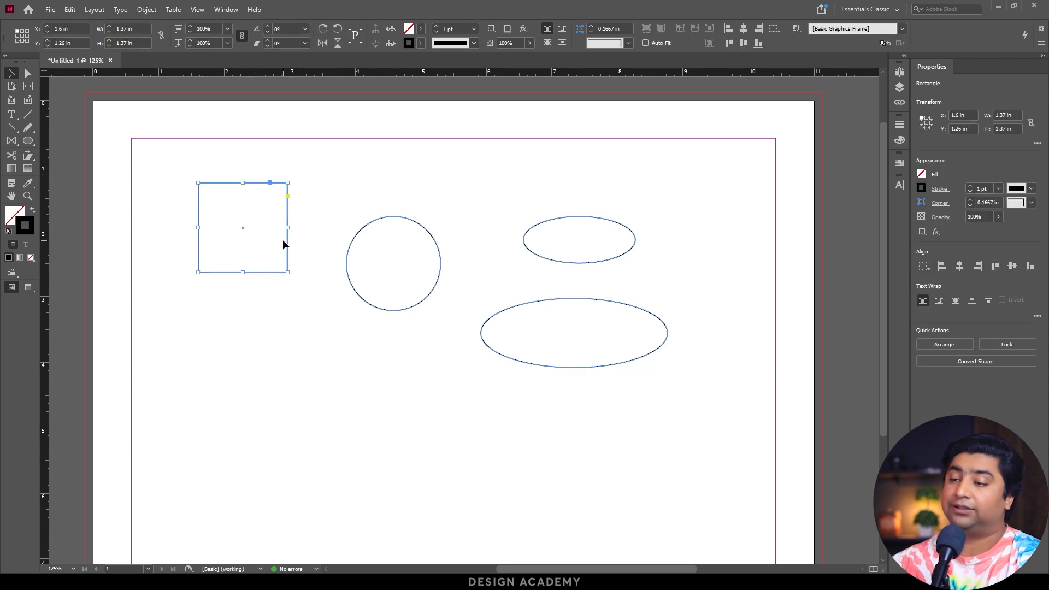
{"action": "left_click_drag", "start_coordinate": [318, 169], "coordinate": [451, 389]}
{"action": "left_click", "coordinate": [197, 200]}
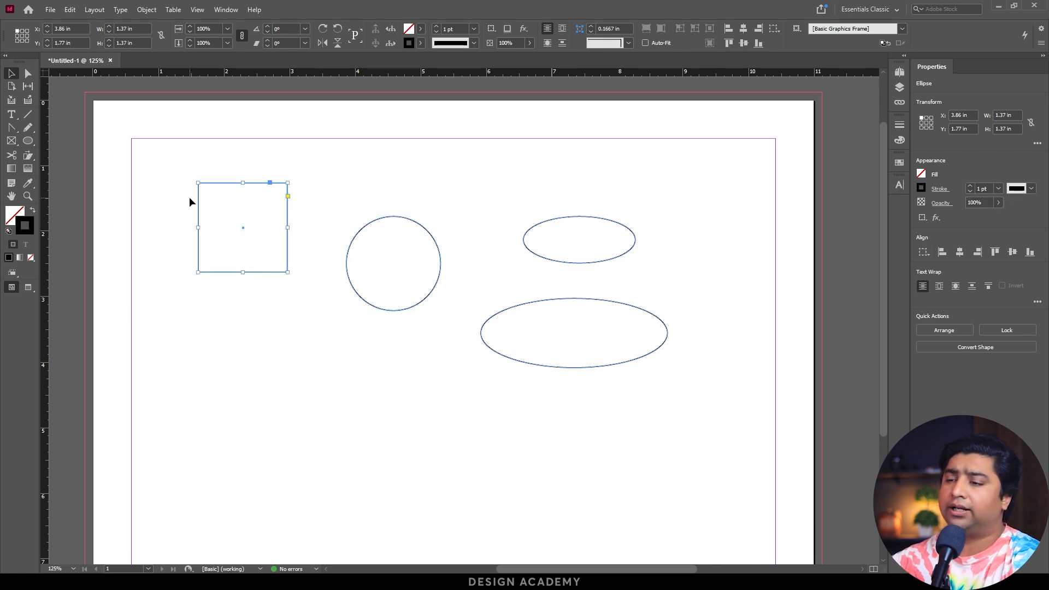
{"action": "double_click", "coordinate": [13, 217]}
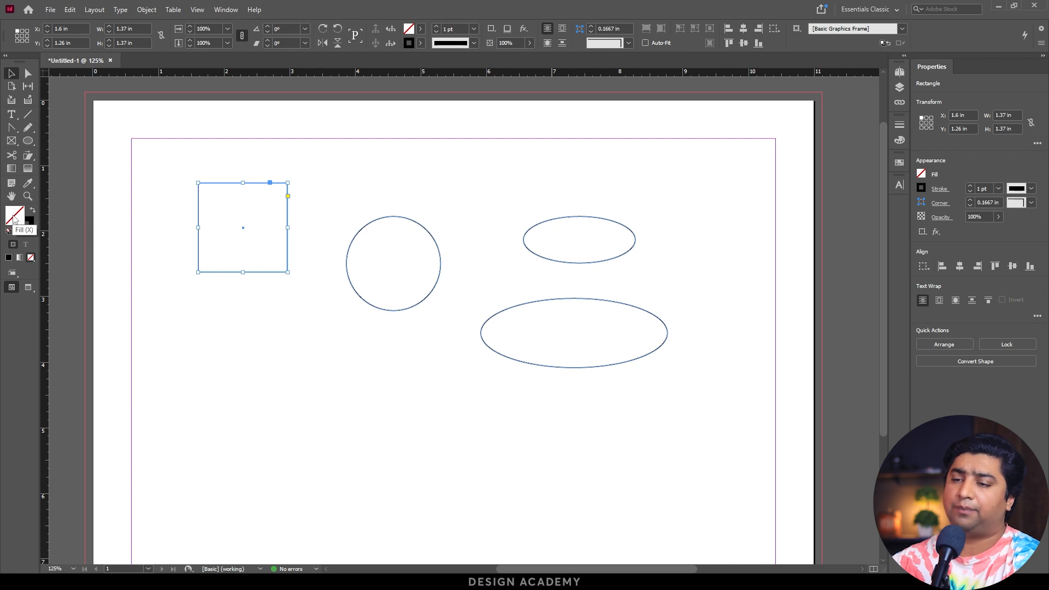
{"action": "left_click", "coordinate": [501, 257]}
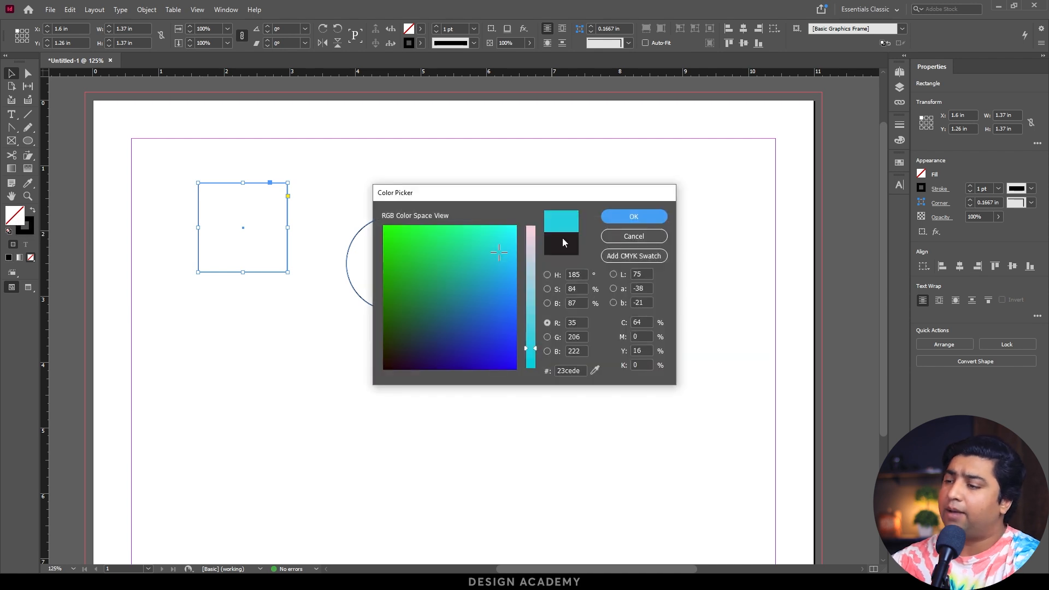
{"action": "left_click", "coordinate": [629, 221]}
Remove the square's black stroke and apply a red stroke color instead.
{"action": "left_click", "coordinate": [28, 231]}
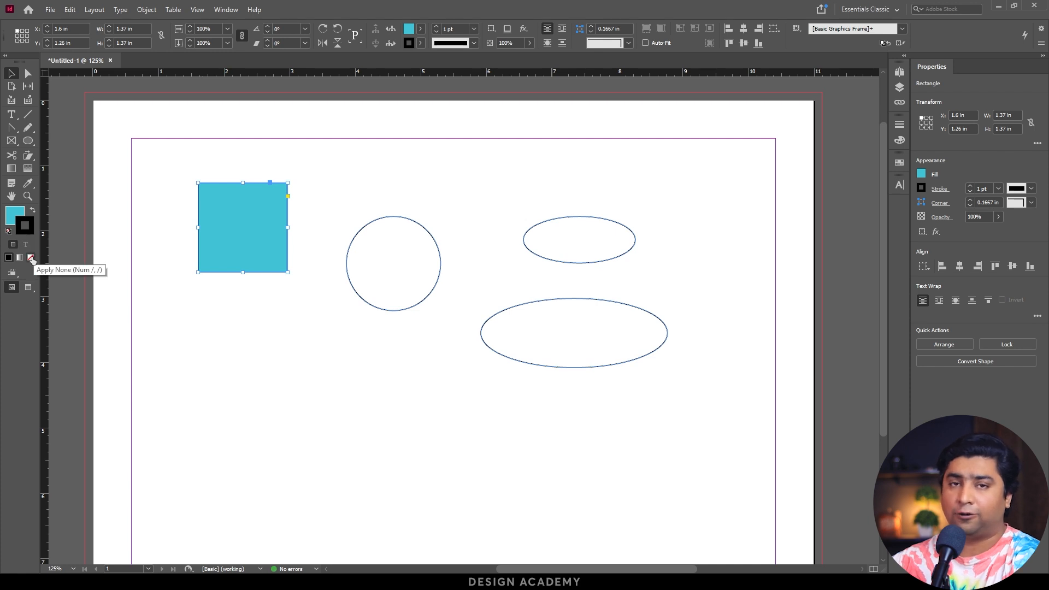
{"action": "left_click", "coordinate": [31, 259]}
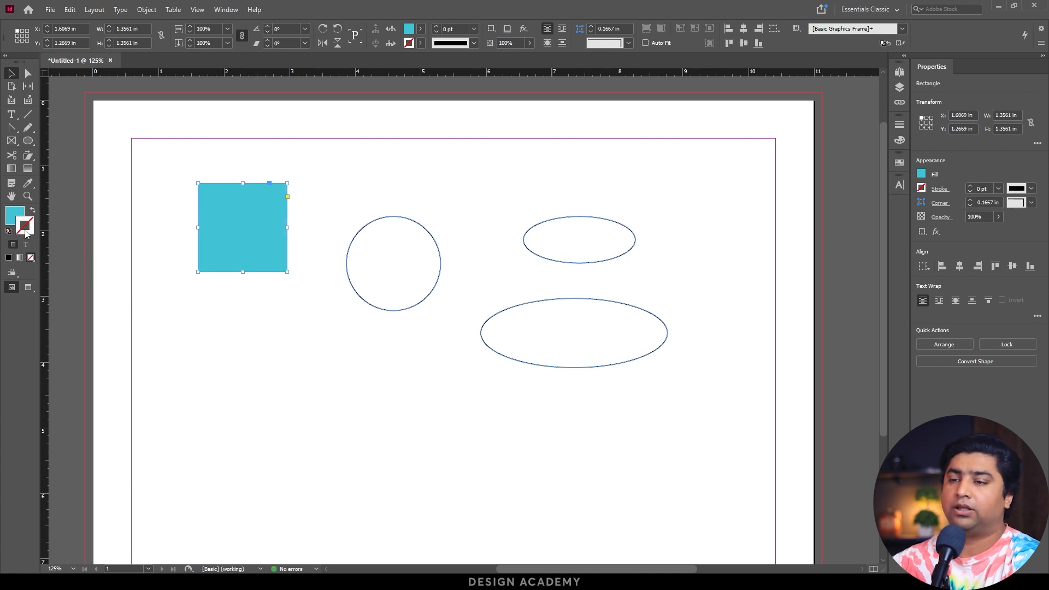
{"action": "double_click", "coordinate": [26, 231]}
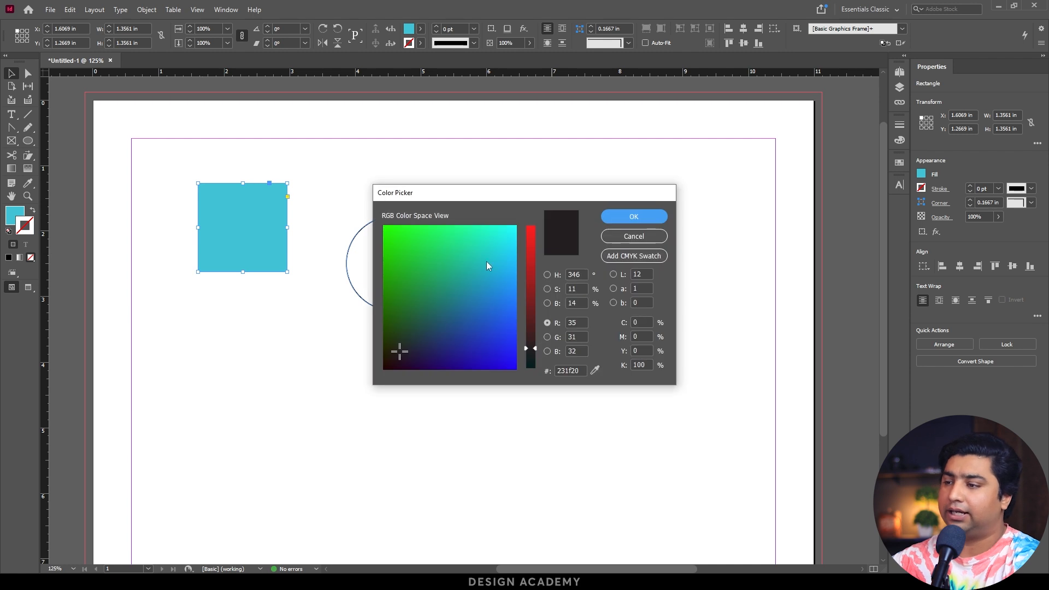
{"action": "left_click", "coordinate": [528, 268]}
{"action": "mouse_move", "coordinate": [486, 252]}
{"action": "left_mouse_down"}
{"action": "mouse_move", "coordinate": [487, 316]}
{"action": "mouse_move", "coordinate": [388, 380]}
{"action": "left_mouse_up"}
{"action": "left_click", "coordinate": [648, 221]}
{"action": "left_click", "coordinate": [323, 375]}
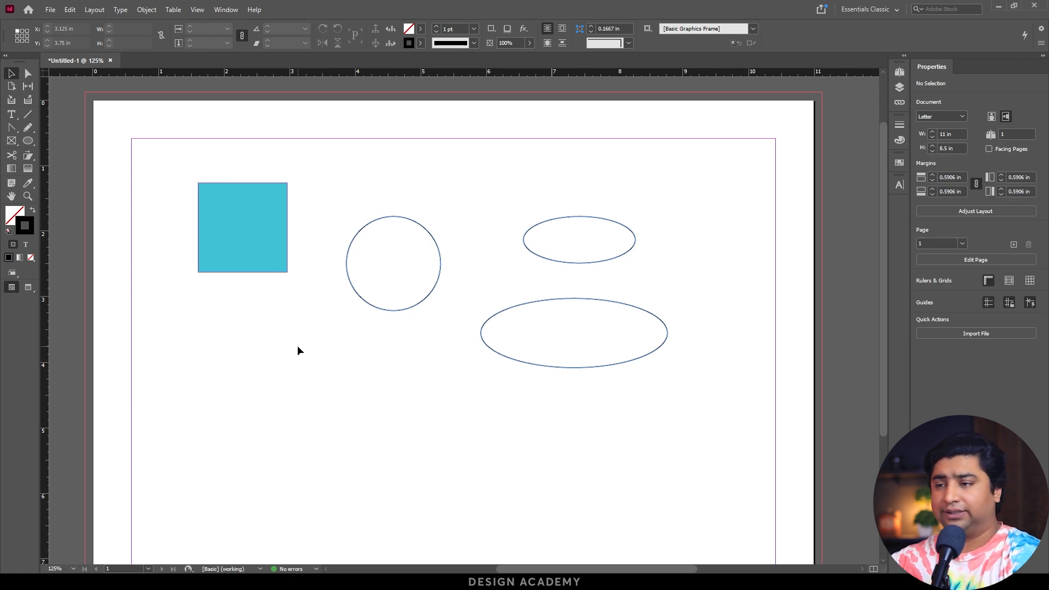
Create a polygon 1.3889 in wide and high with 11 sides and an 8% star inset below the square, and select it.
{"action": "left_click_drag", "start_coordinate": [334, 307], "coordinate": [411, 196]}
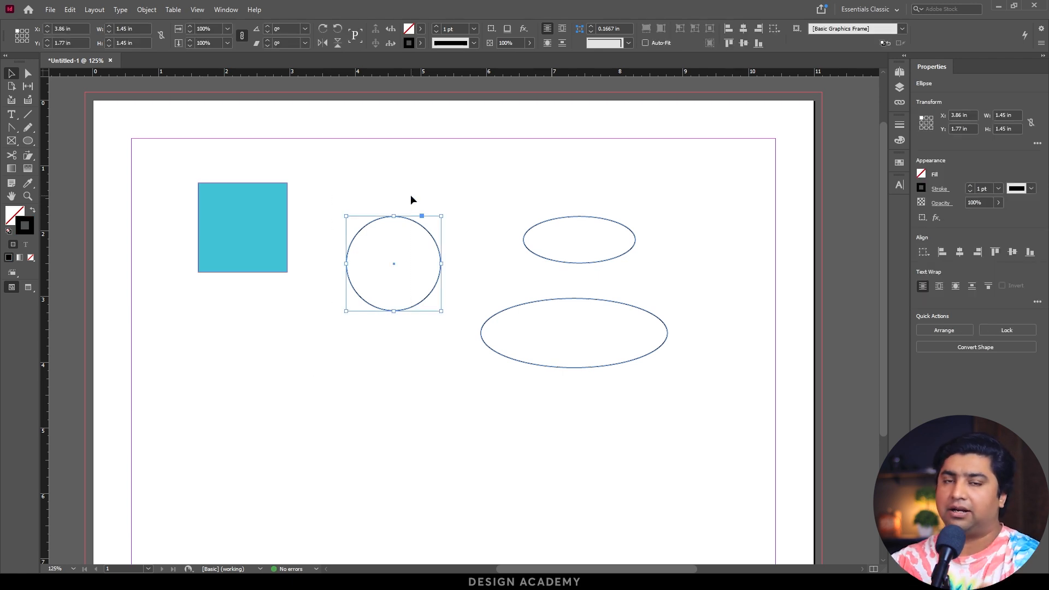
{"action": "left_click", "coordinate": [28, 141]}
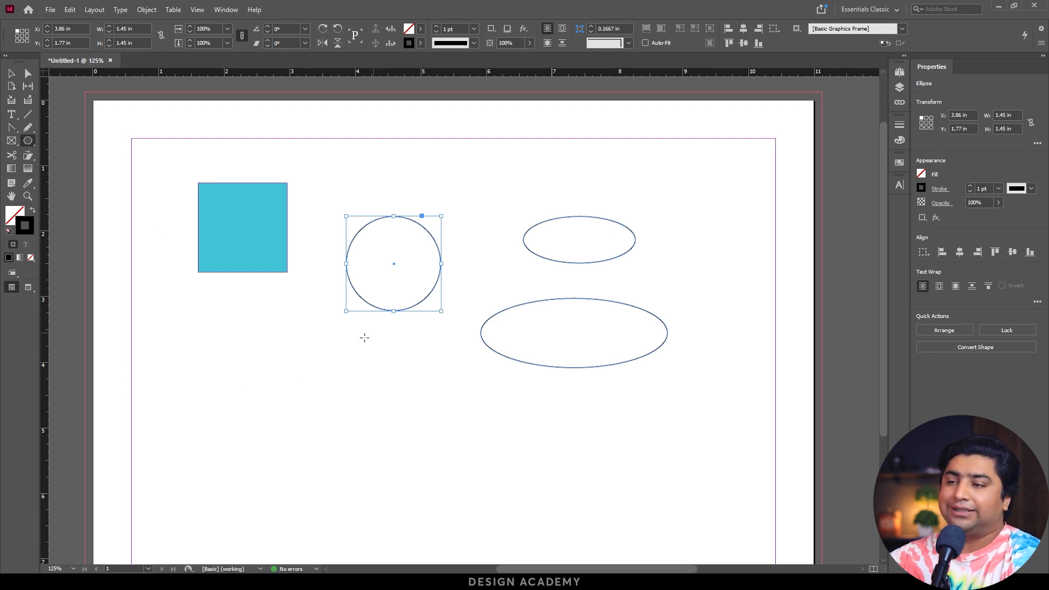
{"action": "left_click", "coordinate": [263, 346]}
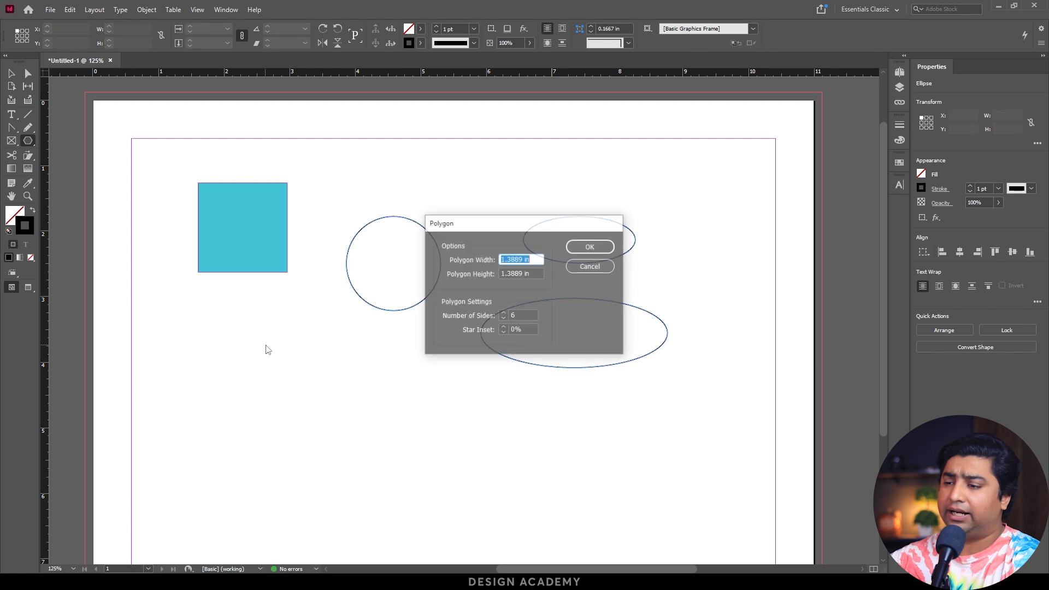
{"action": "left_click_drag", "start_coordinate": [481, 222], "coordinate": [303, 262]}
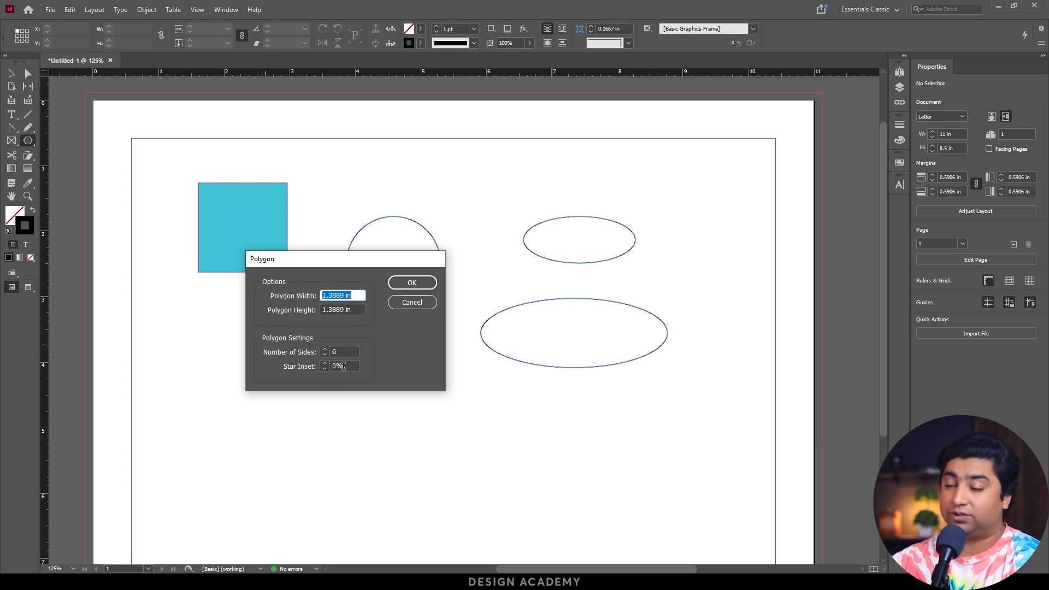
{"action": "left_click", "coordinate": [325, 349]}
{"action": "left_click", "coordinate": [324, 349]}
{"action": "left_click", "coordinate": [325, 349]}
{"action": "left_click", "coordinate": [324, 349]}
{"action": "left_click", "coordinate": [325, 349]}
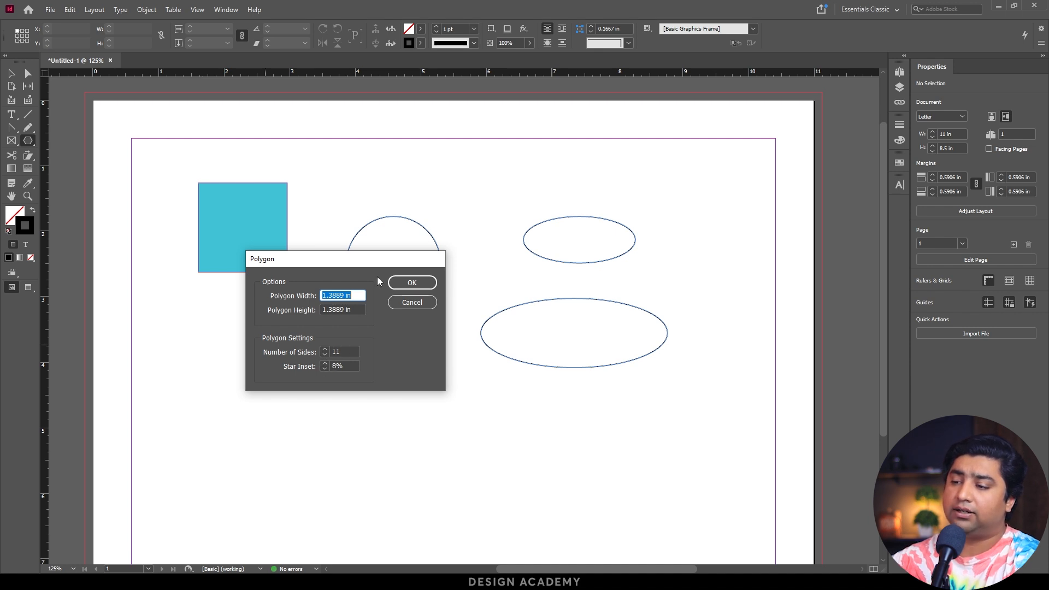
{"action": "left_click", "coordinate": [408, 283]}
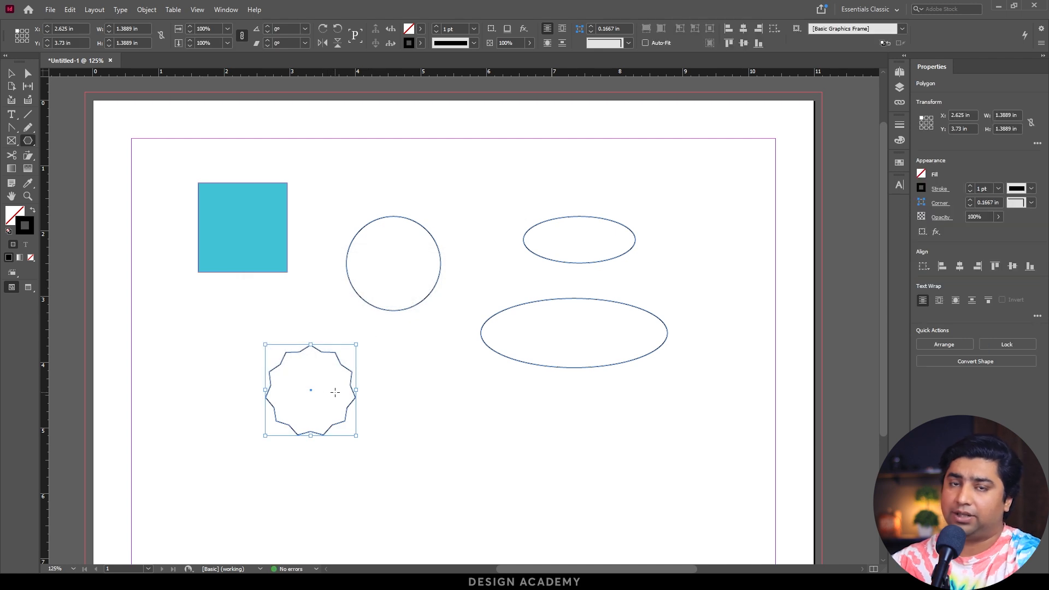
{"action": "key", "text": "v"}
{"action": "left_click", "coordinate": [255, 377]}
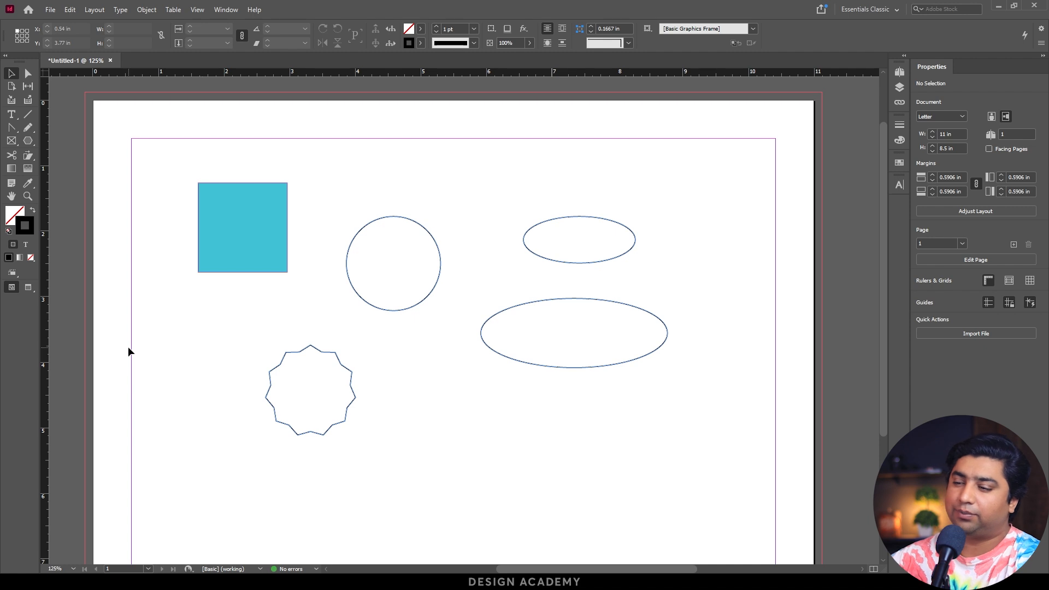
{"action": "left_click_drag", "start_coordinate": [212, 333], "coordinate": [407, 457]}
Move the cyan square slightly left and down, to about X 1.41 in and Y 1.4 in.
{"action": "left_click", "coordinate": [29, 141]}
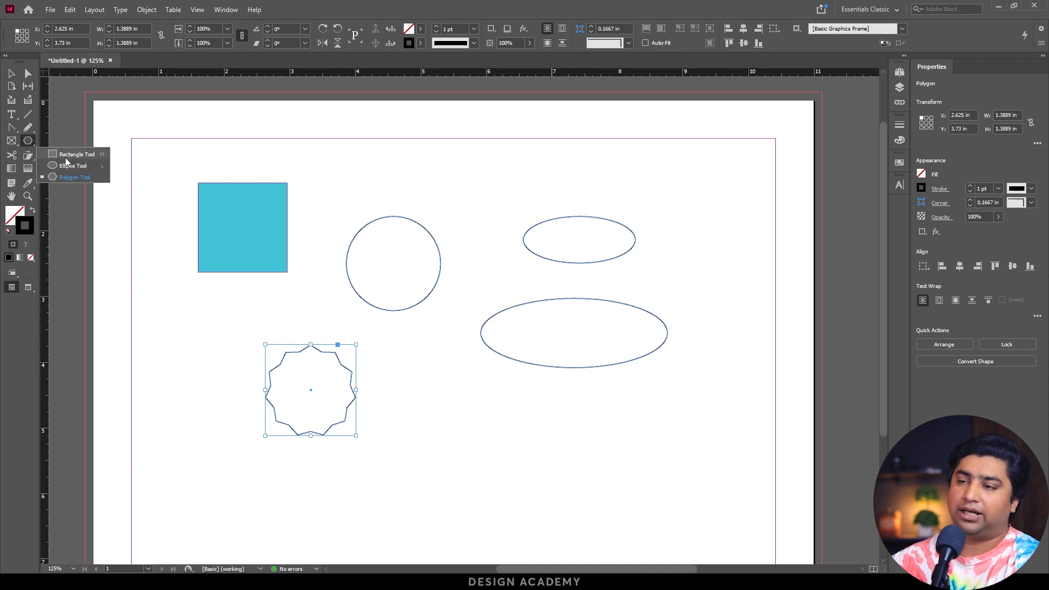
{"action": "left_click", "coordinate": [67, 156]}
{"action": "left_click", "coordinate": [346, 194]}
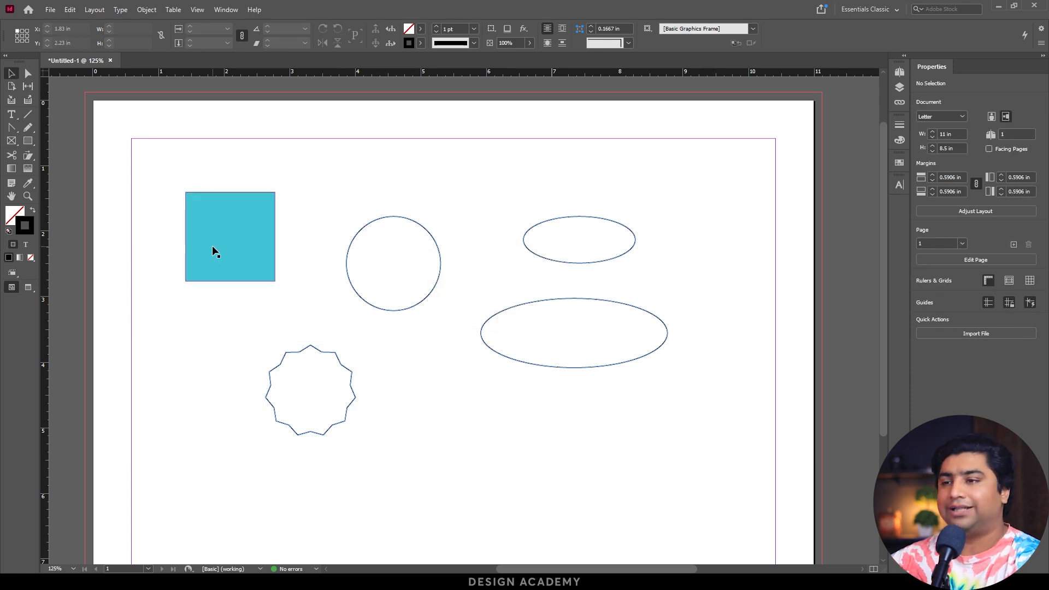
Try rotating the cyan square freehand, and undo the rotations.
{"action": "left_click", "coordinate": [227, 239]}
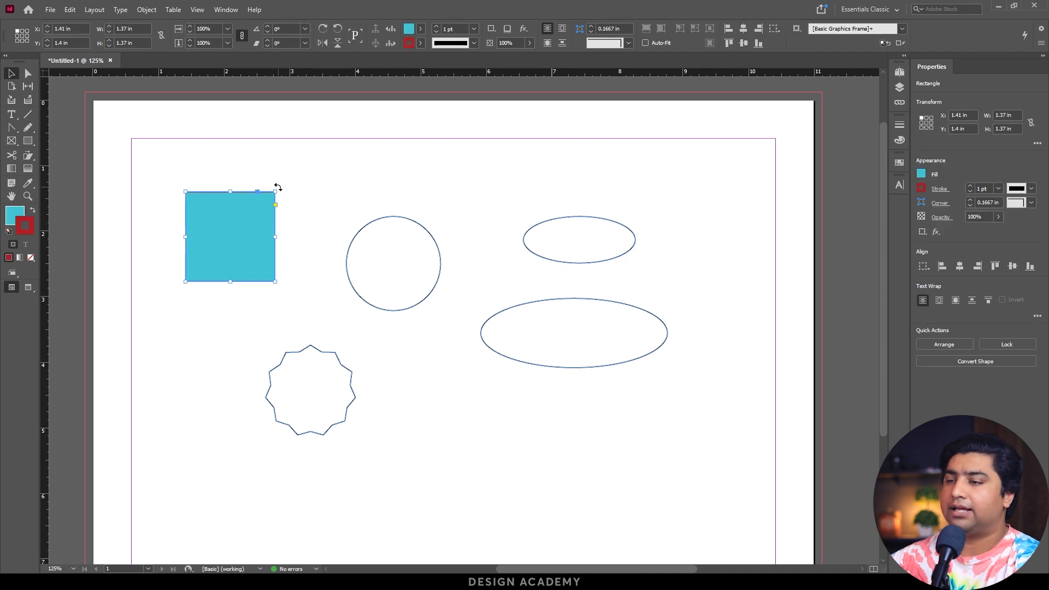
{"action": "left_click_drag", "start_coordinate": [278, 188], "coordinate": [264, 330]}
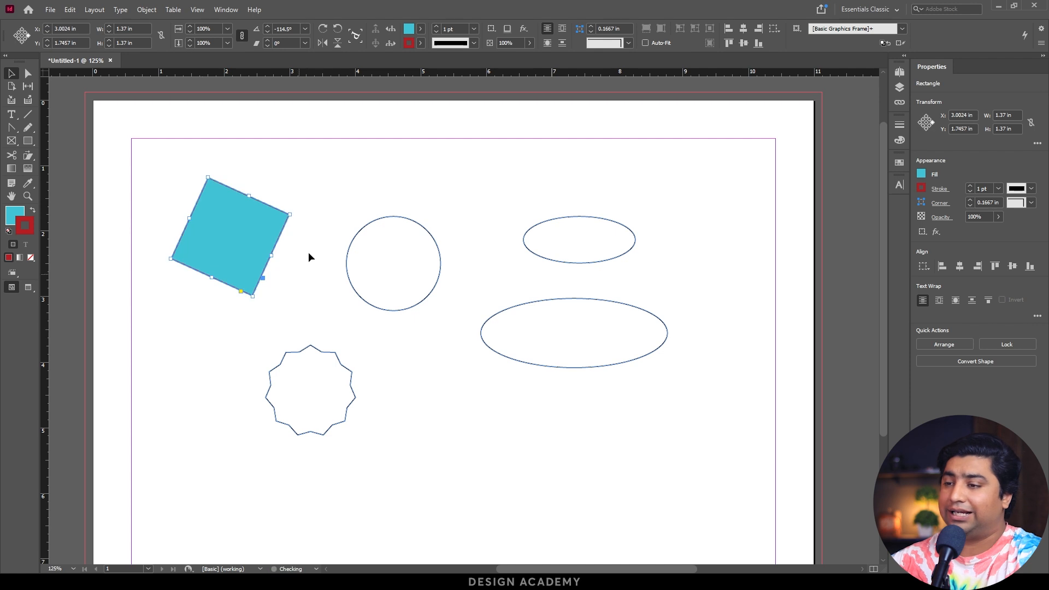
{"action": "left_click_drag", "start_coordinate": [298, 220], "coordinate": [285, 266]}
{"action": "key", "text": "ctrl+z"}
{"action": "key", "text": "ctrl+z"}
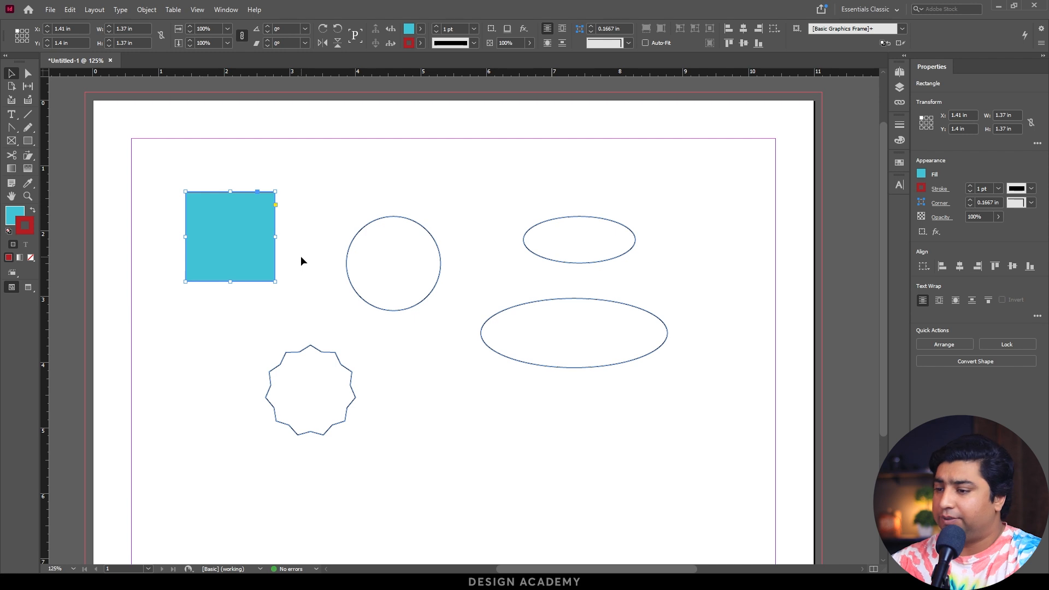
Bend the circle's outline by swinging the top anchor's left direction handle down and extending the right anchor's handle upward.
{"action": "left_click_drag", "start_coordinate": [313, 228], "coordinate": [463, 322]}
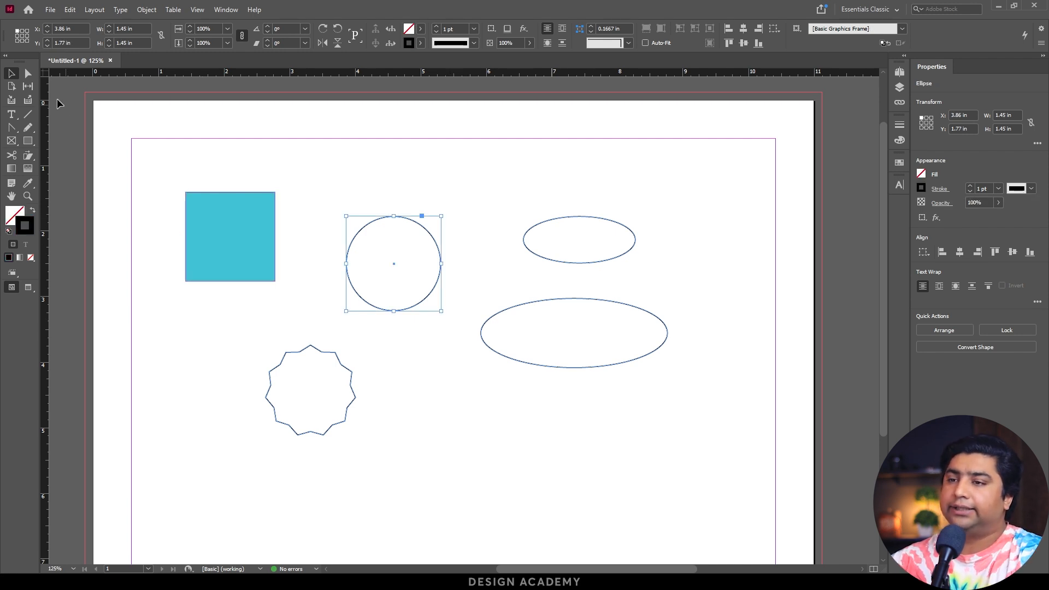
{"action": "left_click", "coordinate": [29, 78]}
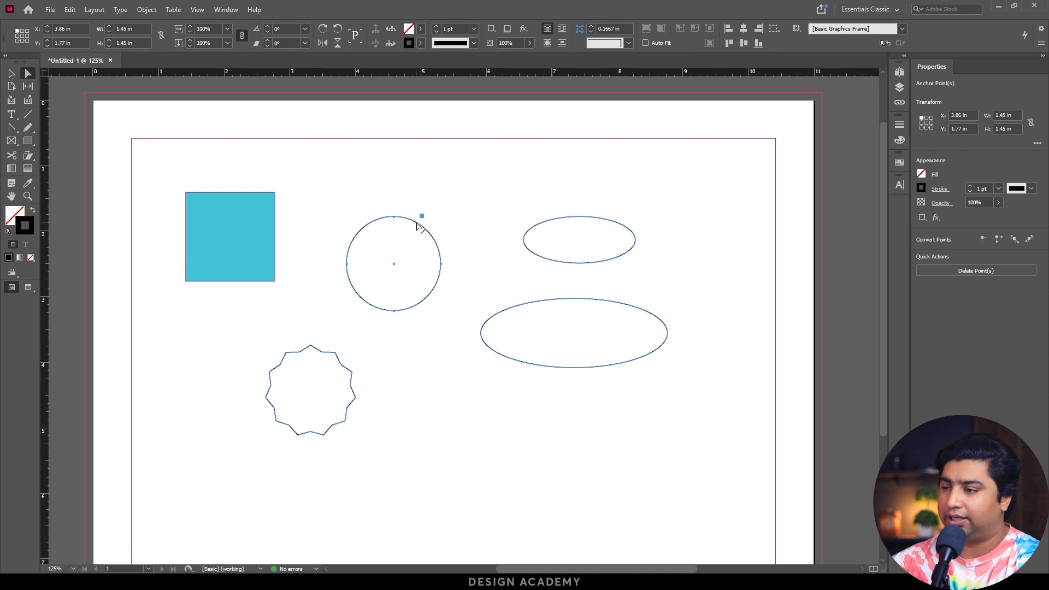
{"action": "left_click", "coordinate": [394, 218]}
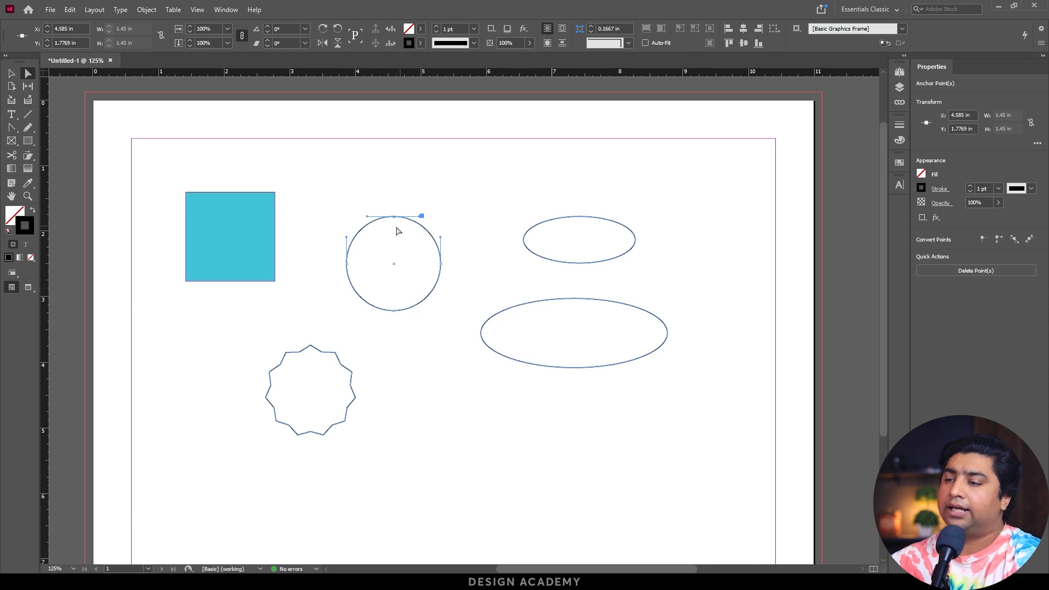
{"action": "key", "text": "ctrl+space"}
{"action": "left_click_drag", "start_coordinate": [328, 193], "coordinate": [507, 328]}
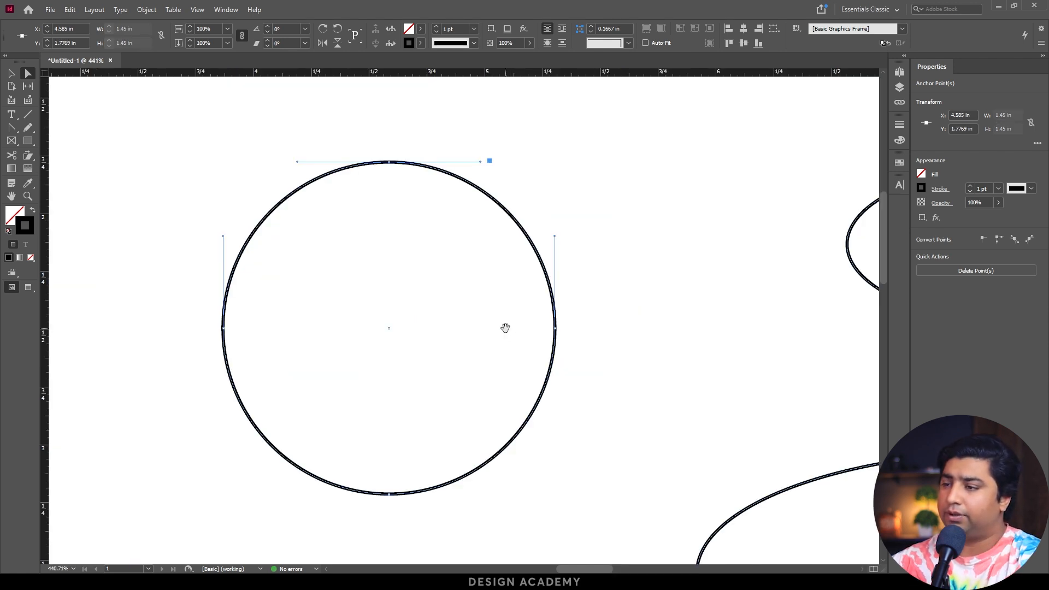
{"action": "left_click_drag", "start_coordinate": [297, 163], "coordinate": [330, 266]}
{"action": "left_click_drag", "start_coordinate": [555, 237], "coordinate": [556, 162]}
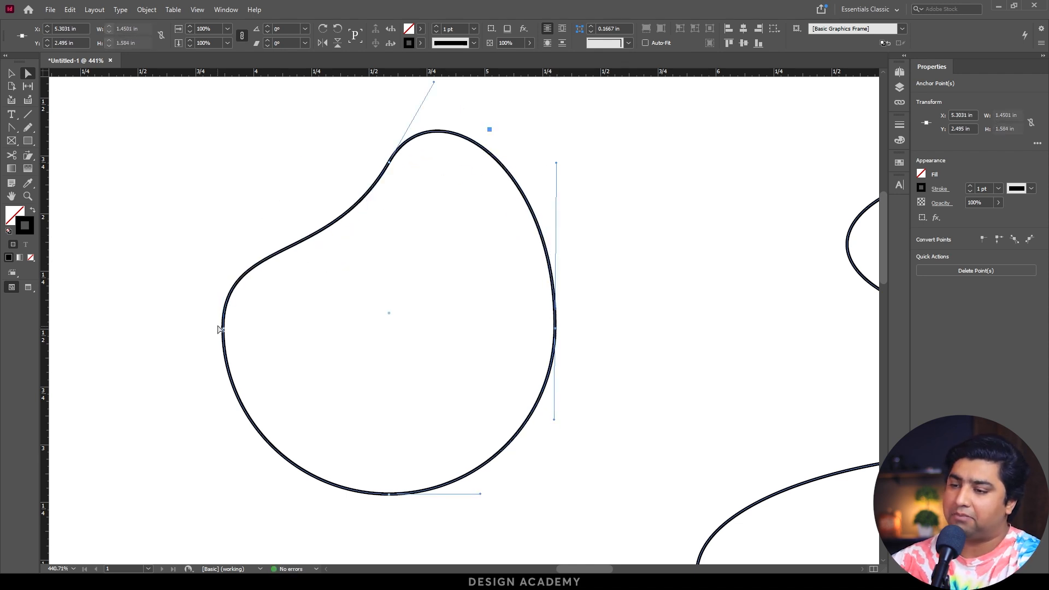
Pull the shape into a rough teardrop by lowering its left anchor and adjusting the bottom and right anchors' direction handles.
{"action": "left_click_drag", "start_coordinate": [223, 332], "coordinate": [226, 384]}
{"action": "left_click_drag", "start_coordinate": [298, 495], "coordinate": [334, 499]}
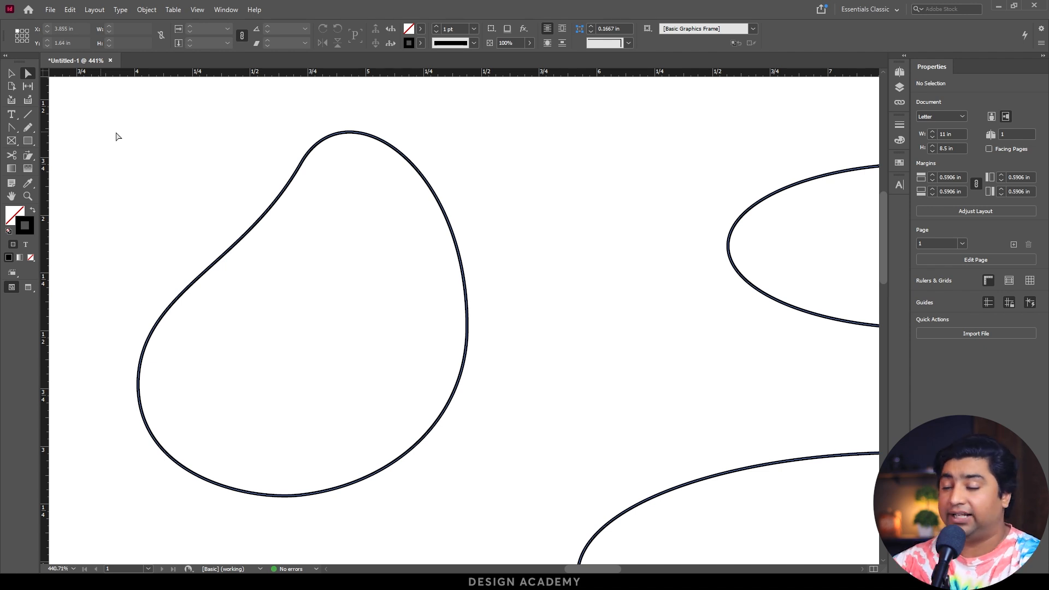
{"action": "left_click_drag", "start_coordinate": [530, 293], "coordinate": [402, 425]}
{"action": "left_click_drag", "start_coordinate": [468, 166], "coordinate": [348, 222]}
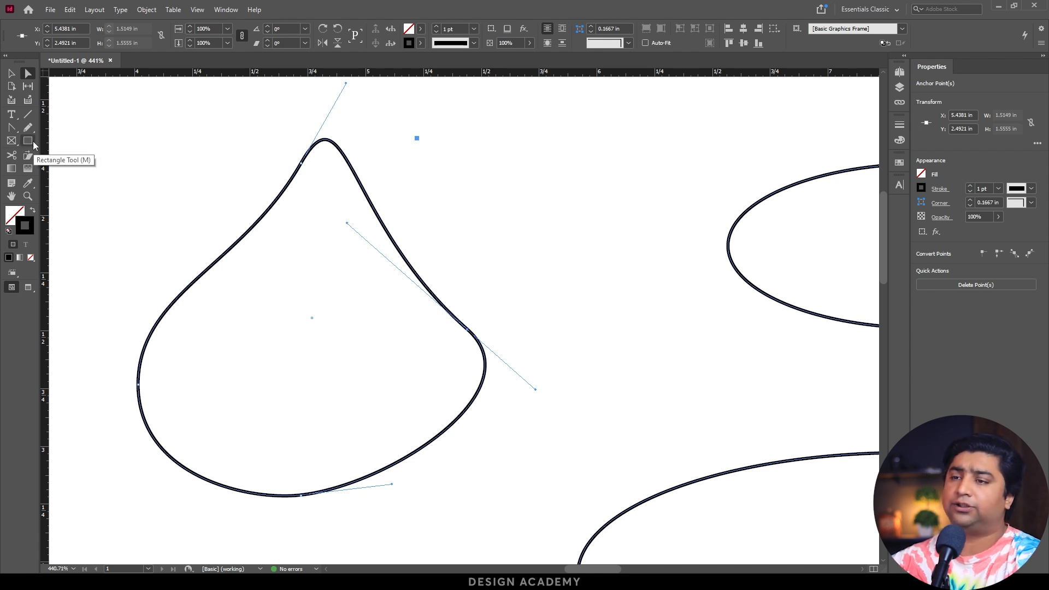
Draw a text frame about 1.015 × 0.15 in beside the teardrop and enter the placeholder text "jskfjsdfsdlk".
{"action": "left_click", "coordinate": [10, 119]}
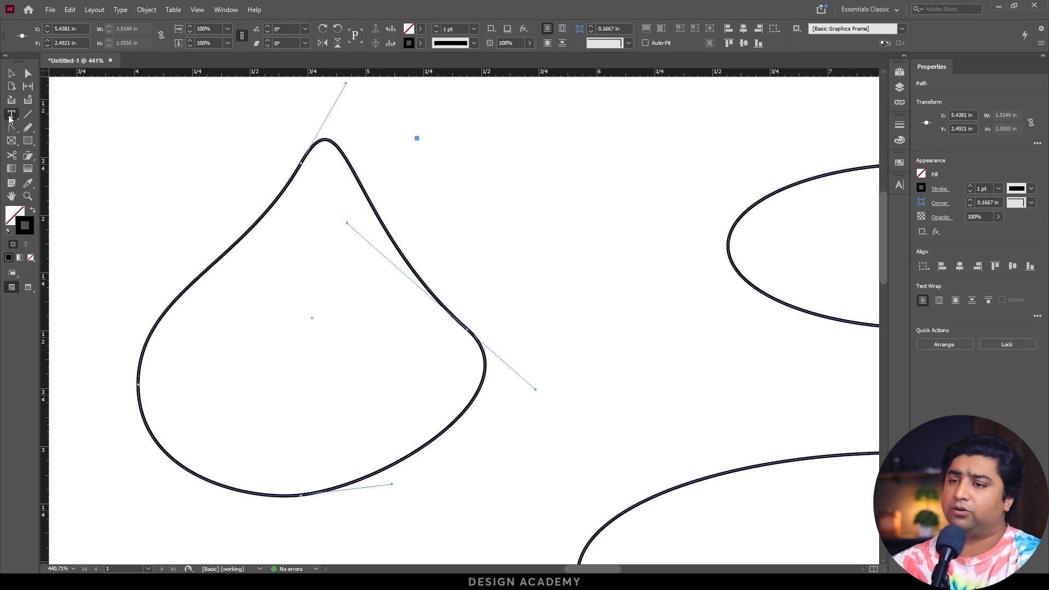
{"action": "left_click", "coordinate": [82, 128]}
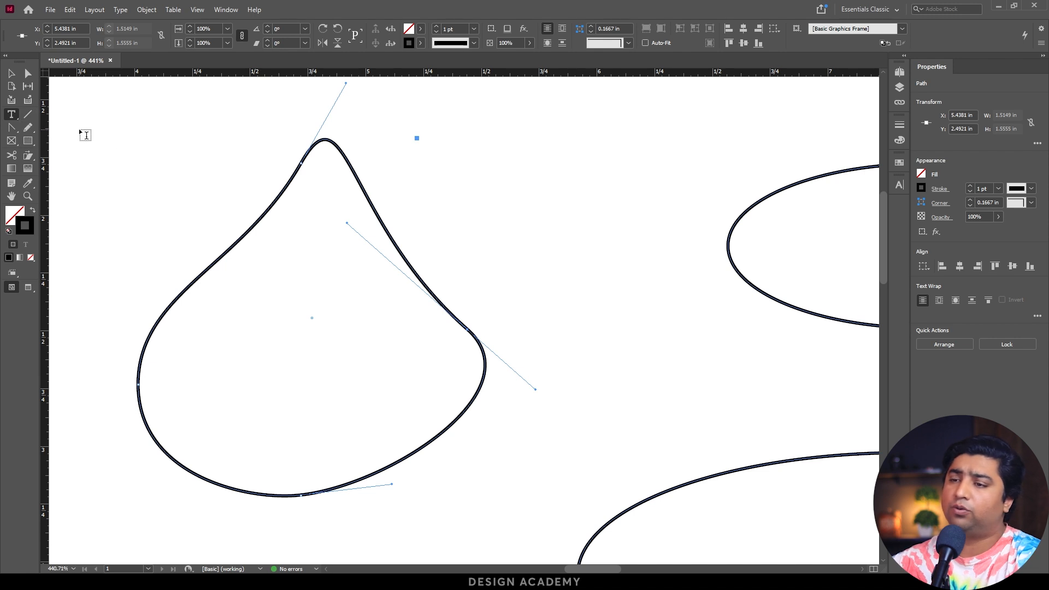
{"action": "left_click", "coordinate": [493, 201]}
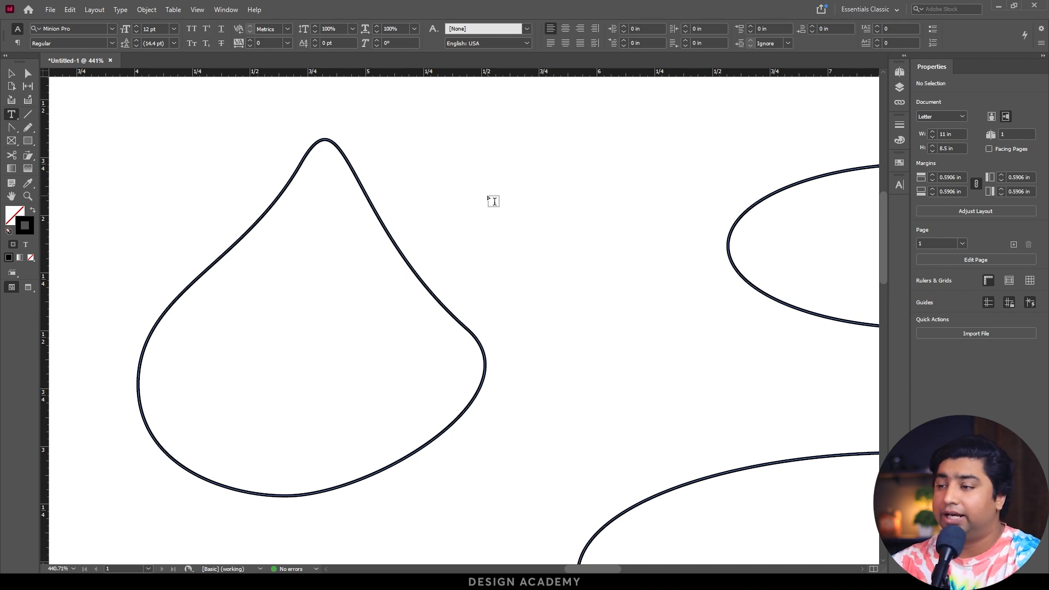
{"action": "left_click_drag", "start_coordinate": [447, 162], "coordinate": [682, 197]}
{"action": "type", "text": "jsk"}
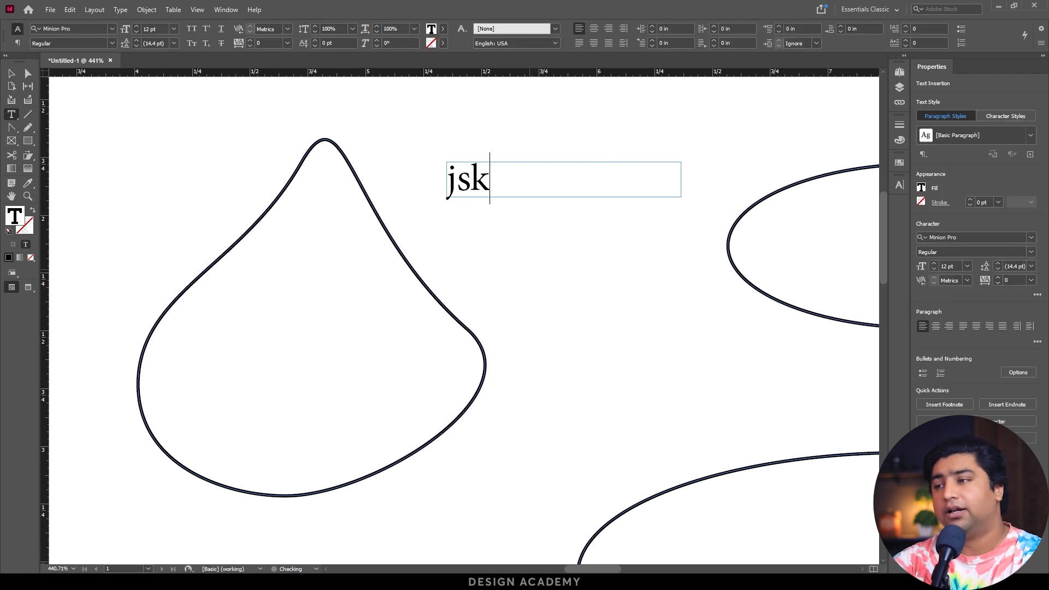
{"action": "type", "text": "fjsdfsdlk"}
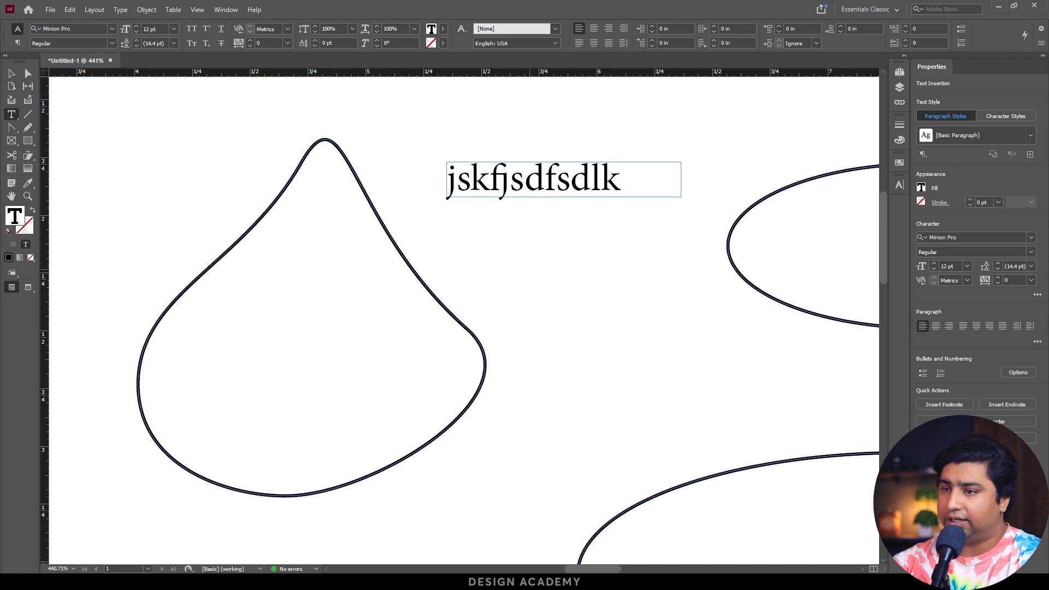
{"action": "key", "text": "Escape"}
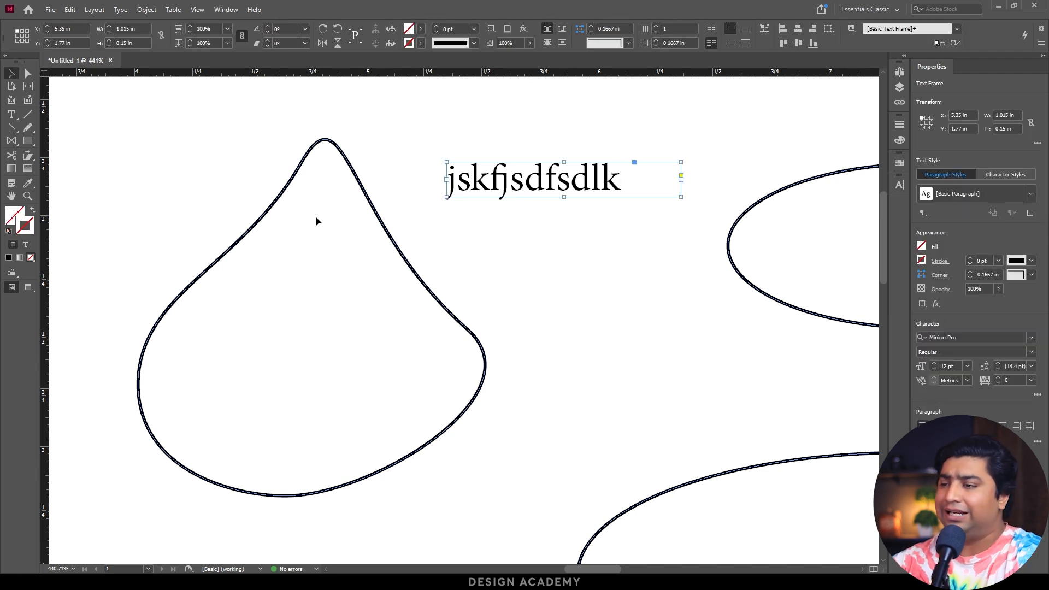
Show the Character settings floating near the text frame and collapse the Properties panel to its smallest width.
{"action": "key", "text": "ctrl+t"}
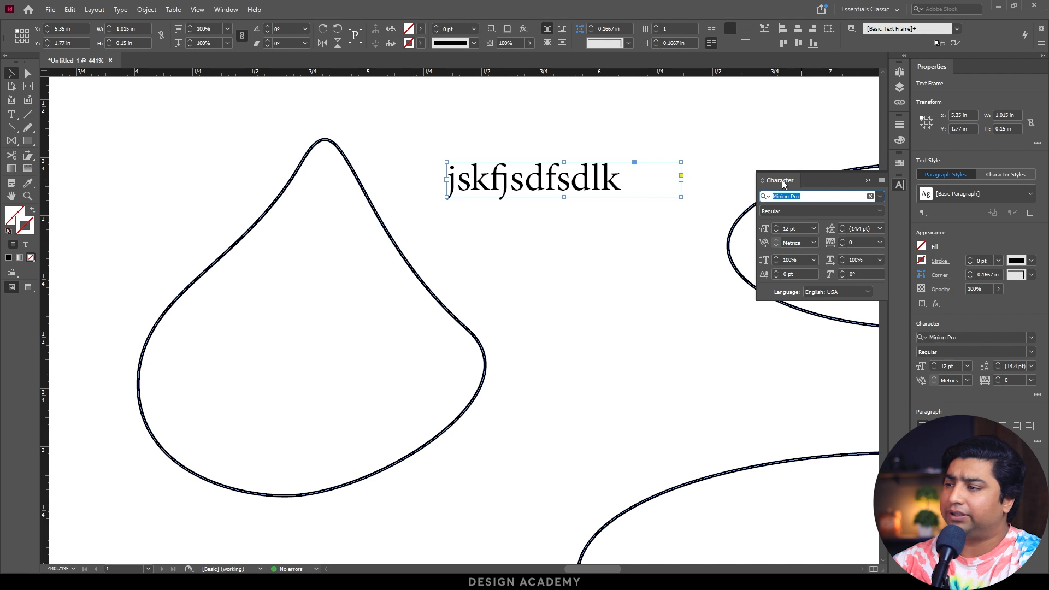
{"action": "left_click_drag", "start_coordinate": [778, 178], "coordinate": [614, 228]}
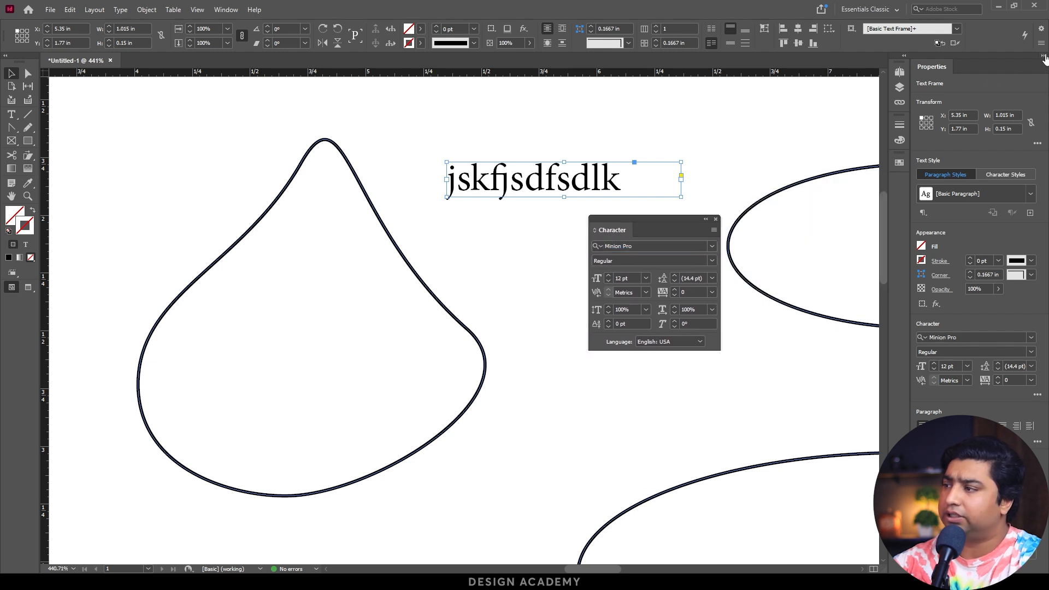
{"action": "left_click", "coordinate": [1043, 56]}
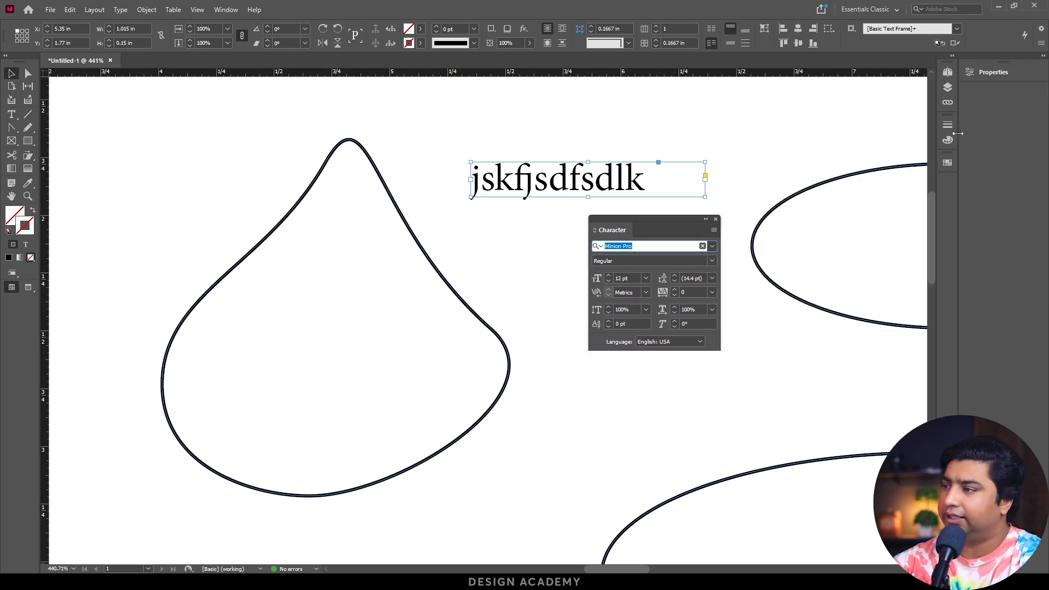
{"action": "left_click_drag", "start_coordinate": [959, 133], "coordinate": [1028, 133]}
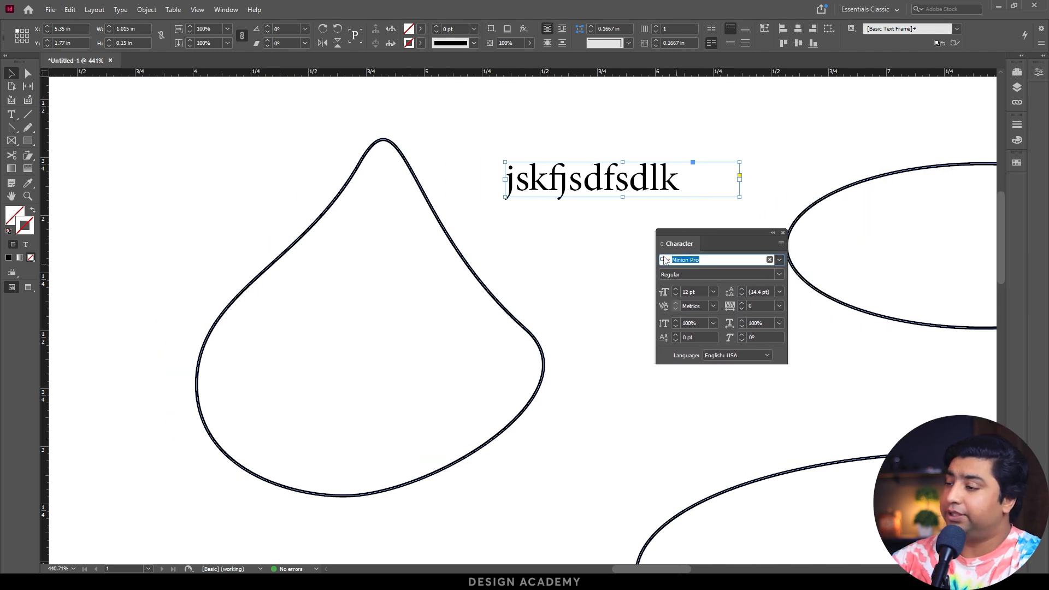
Browse the available fonts for the placeholder text and filter them by the Script classification.
{"action": "left_click", "coordinate": [779, 259]}
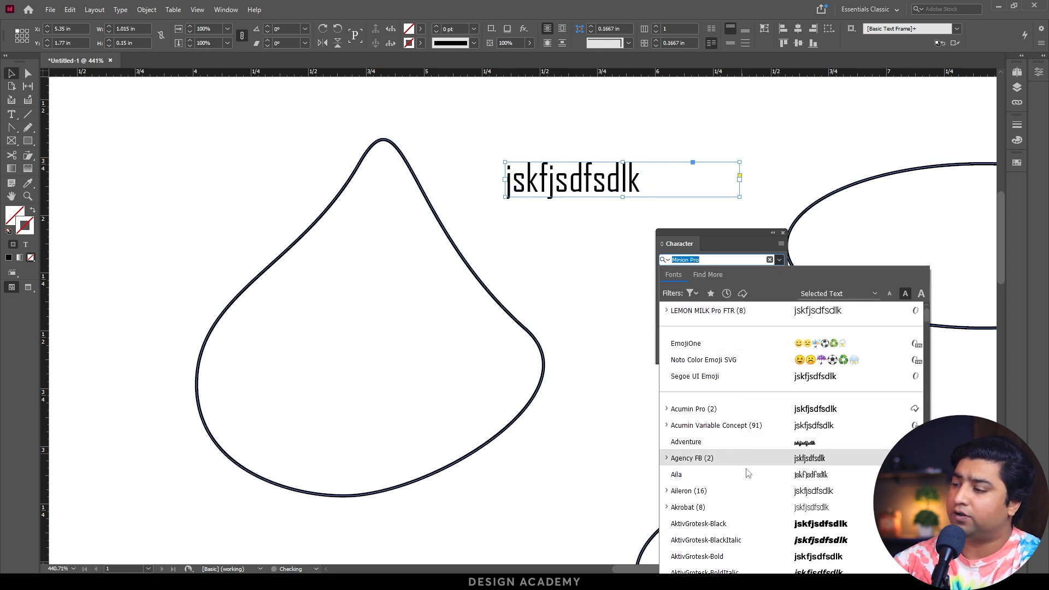
{"action": "scroll", "coordinate": [746, 476], "scroll_direction": "down", "scroll_amount": 3}
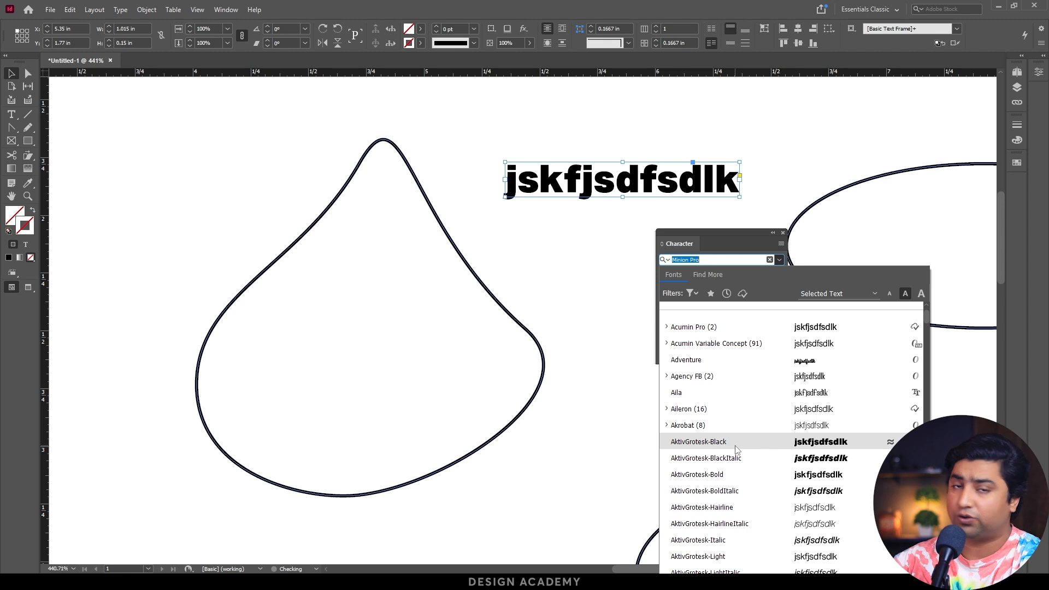
{"action": "left_click", "coordinate": [692, 294]}
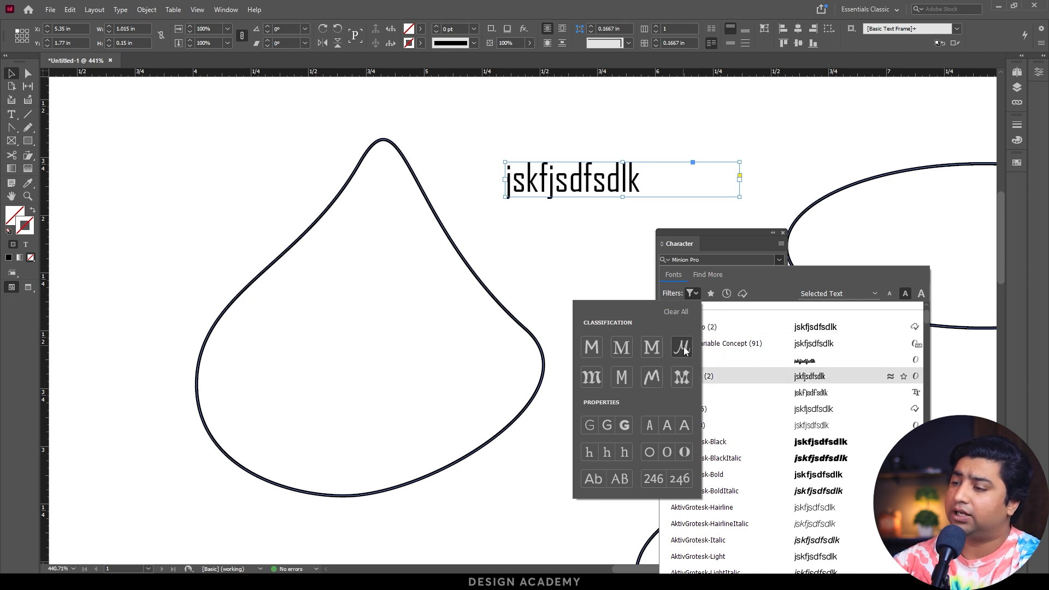
{"action": "left_click", "coordinate": [684, 350]}
Replace the placeholder text in the frame with the person's first name.
{"action": "left_click", "coordinate": [568, 187]}
{"action": "double_click", "coordinate": [567, 184]}
{"action": "key", "text": "ctrl+a"}
{"action": "type", "text": "Arslan"}
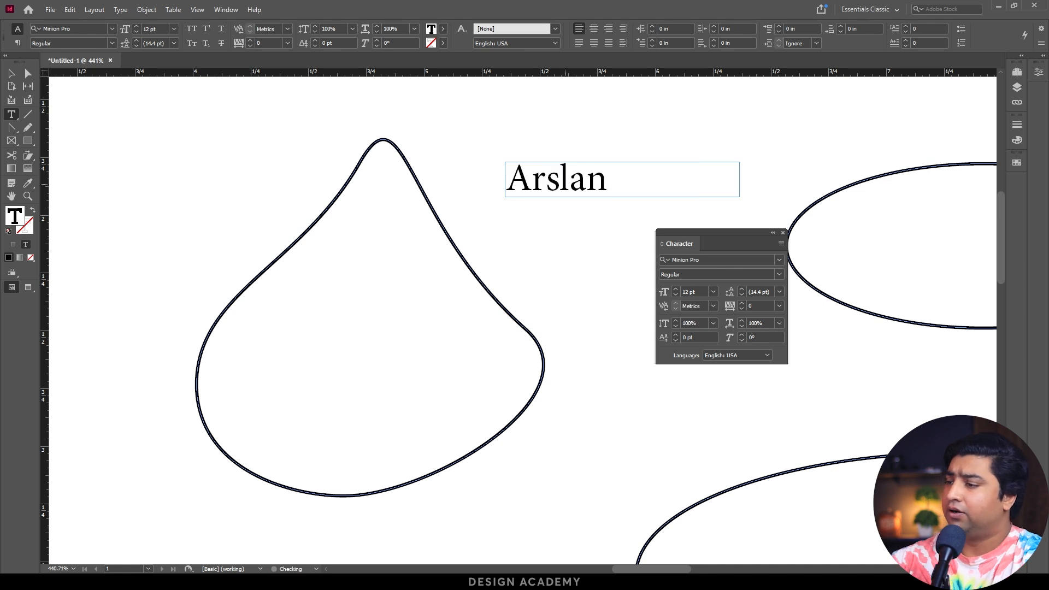
{"action": "key", "text": "Escape"}
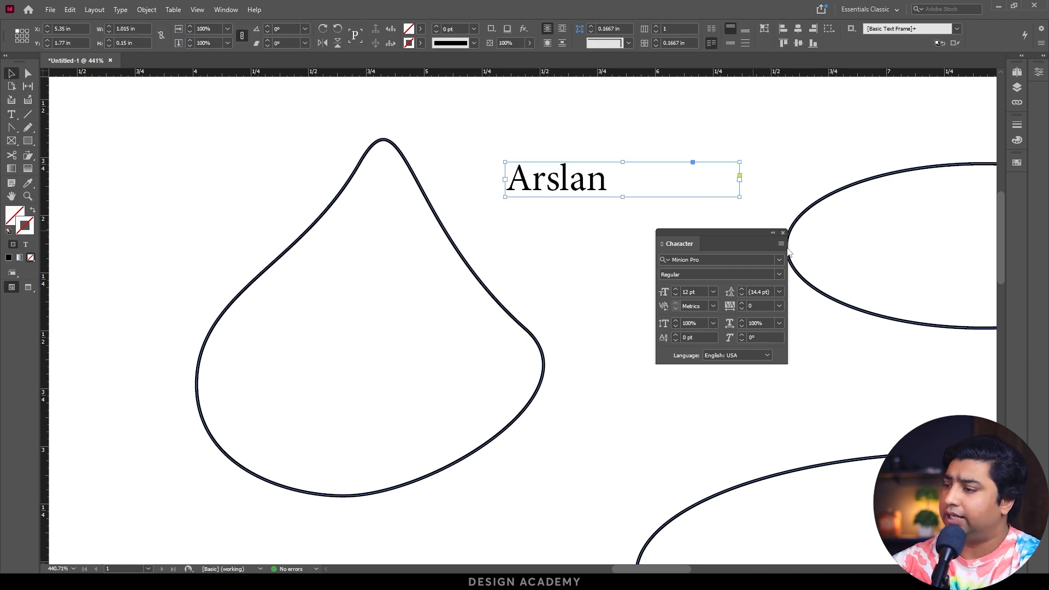
Apply the script font Better Thinks Typeface to the name.
{"action": "left_click", "coordinate": [780, 259]}
{"action": "left_click", "coordinate": [692, 294]}
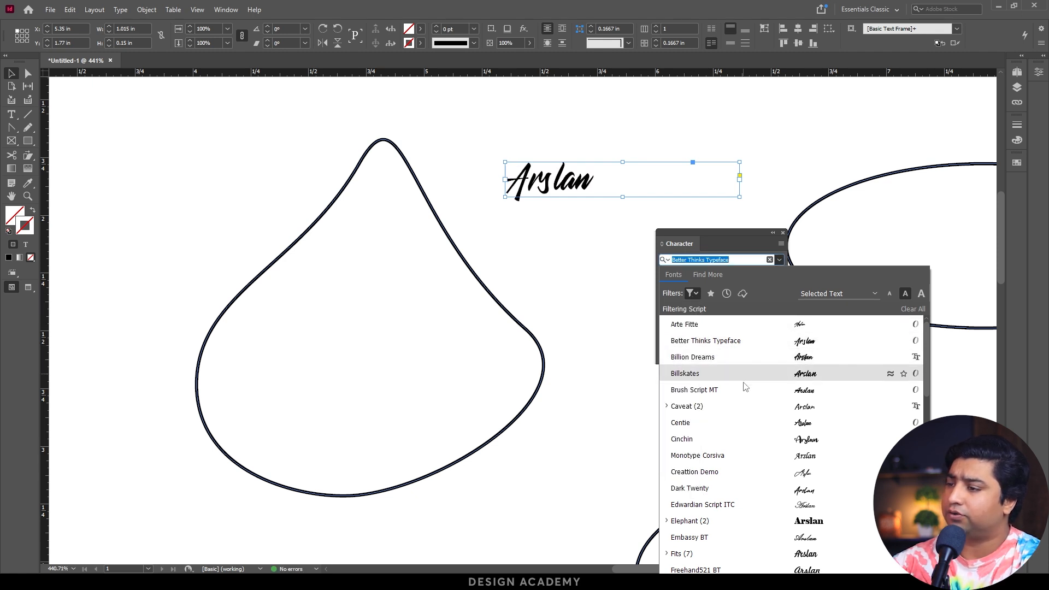
{"action": "left_click", "coordinate": [700, 341]}
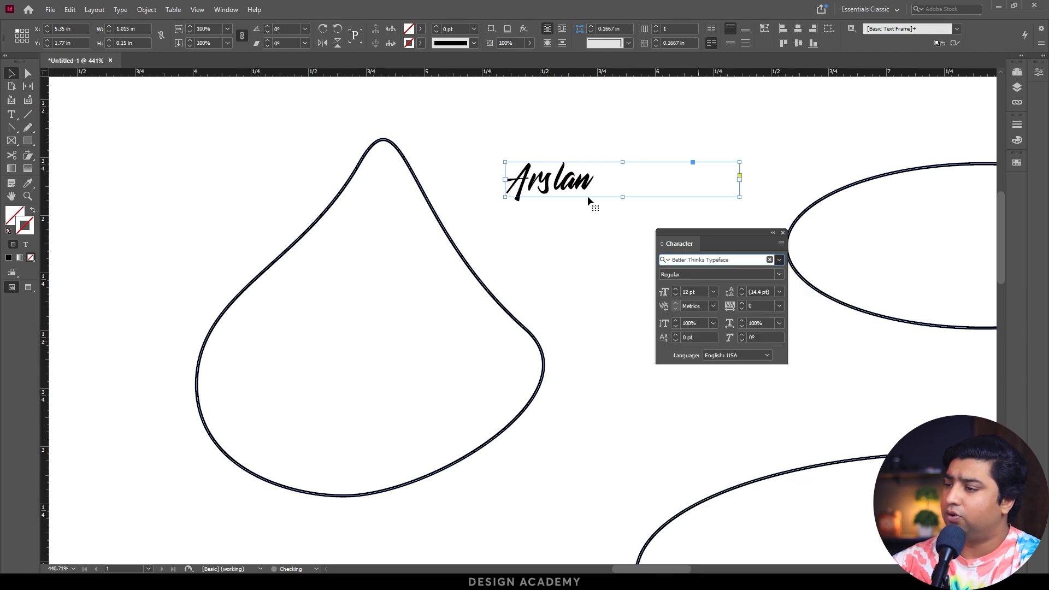
Move the text frame left to about X 5.075 in, Y 1.76 in and enlarge it to about 1.1 × 0.21 in.
{"action": "left_click_drag", "start_coordinate": [574, 191], "coordinate": [511, 189]}
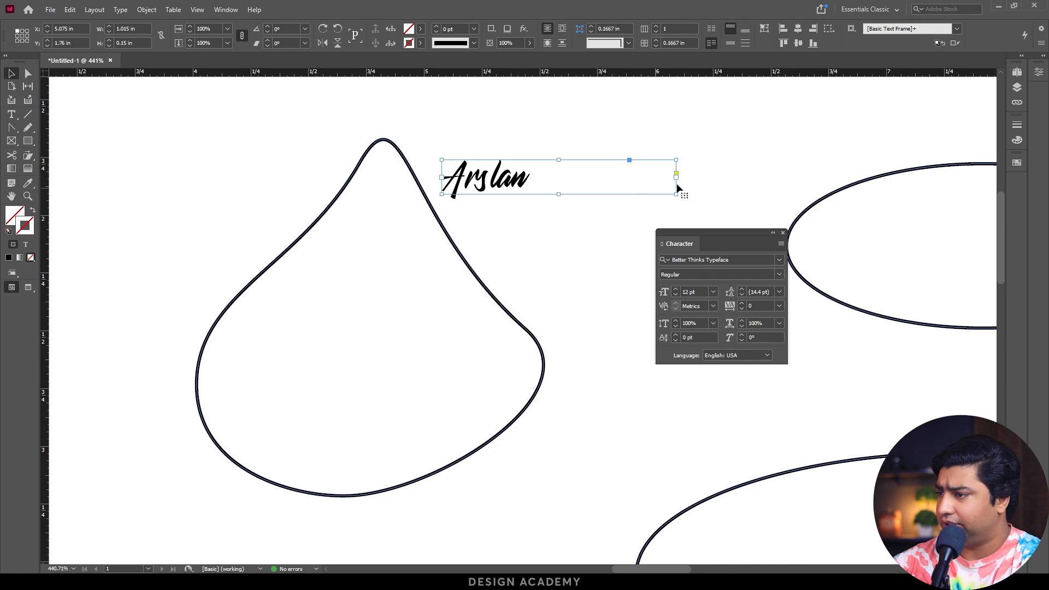
{"action": "left_click_drag", "start_coordinate": [678, 194], "coordinate": [696, 208]}
Set the name's font size to 20 pt and check which font styles the typeface offers.
{"action": "left_click", "coordinate": [676, 289]}
{"action": "left_click", "coordinate": [677, 289]}
{"action": "left_click", "coordinate": [676, 289]}
{"action": "left_click", "coordinate": [677, 289]}
{"action": "left_click", "coordinate": [676, 289]}
{"action": "left_click", "coordinate": [677, 289]}
{"action": "left_click", "coordinate": [677, 289]}
{"action": "left_click", "coordinate": [676, 289]}
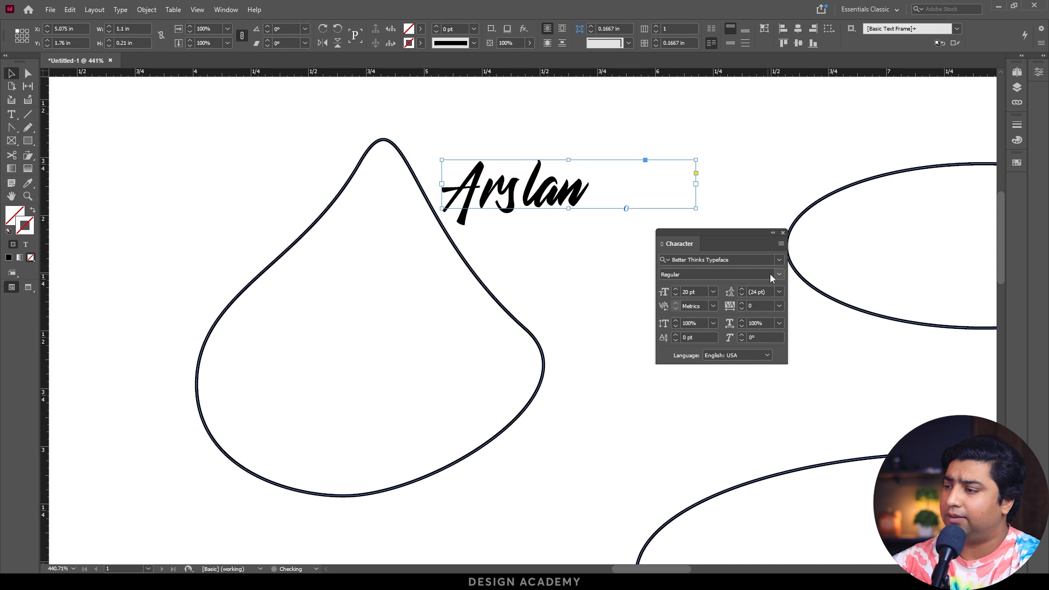
{"action": "left_click", "coordinate": [779, 274]}
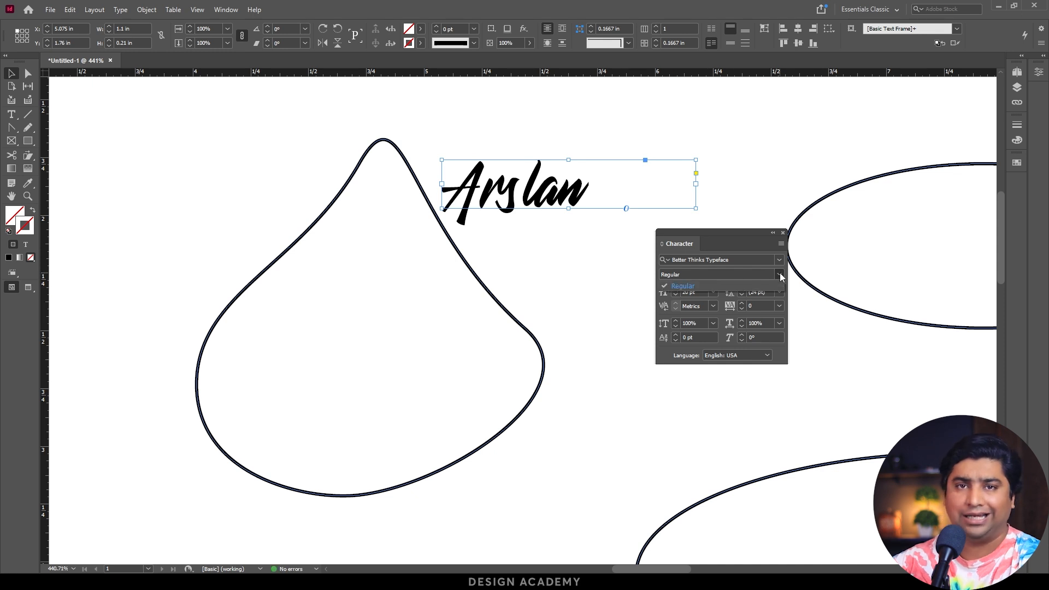
{"action": "left_click", "coordinate": [780, 275]}
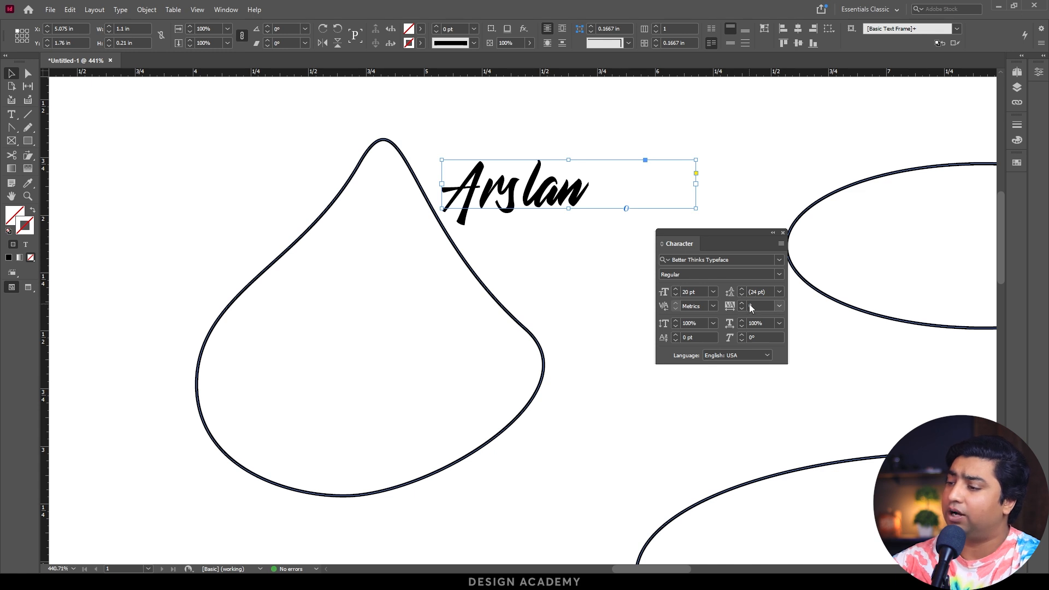
Place the text frame over the teardrop and add a second name on a new line, making the frame about 0.635 in tall.
{"action": "left_click_drag", "start_coordinate": [569, 216], "coordinate": [391, 239]}
{"action": "double_click", "coordinate": [405, 215]}
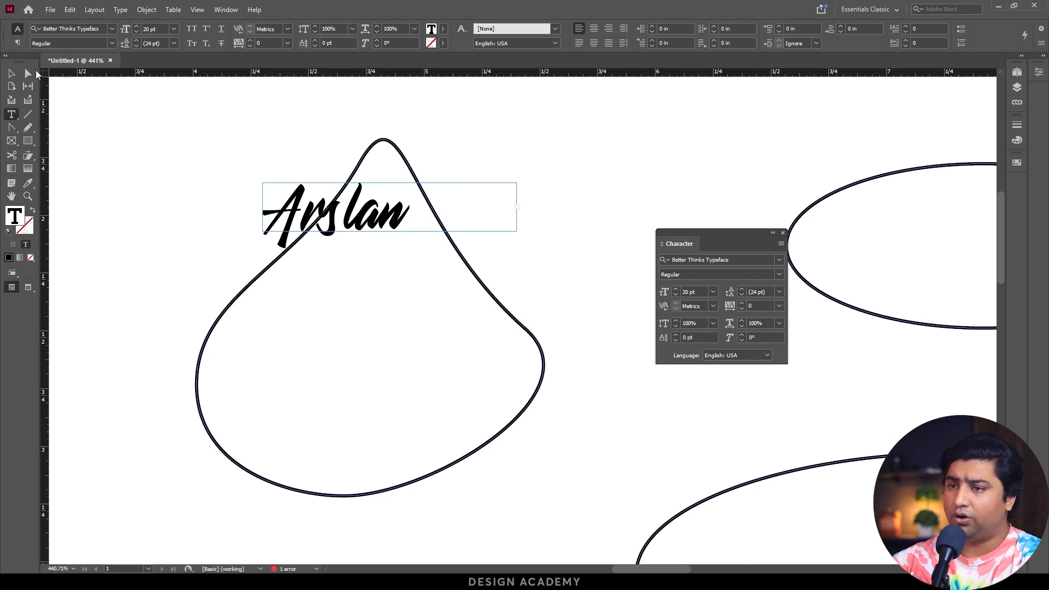
{"action": "left_click", "coordinate": [11, 74]}
{"action": "left_click_drag", "start_coordinate": [390, 232], "coordinate": [389, 329]}
Delete the teardrop shape and move the text frame slightly left, to about X 4.16 in and Y 1.88 in.
{"action": "left_click", "coordinate": [543, 348]}
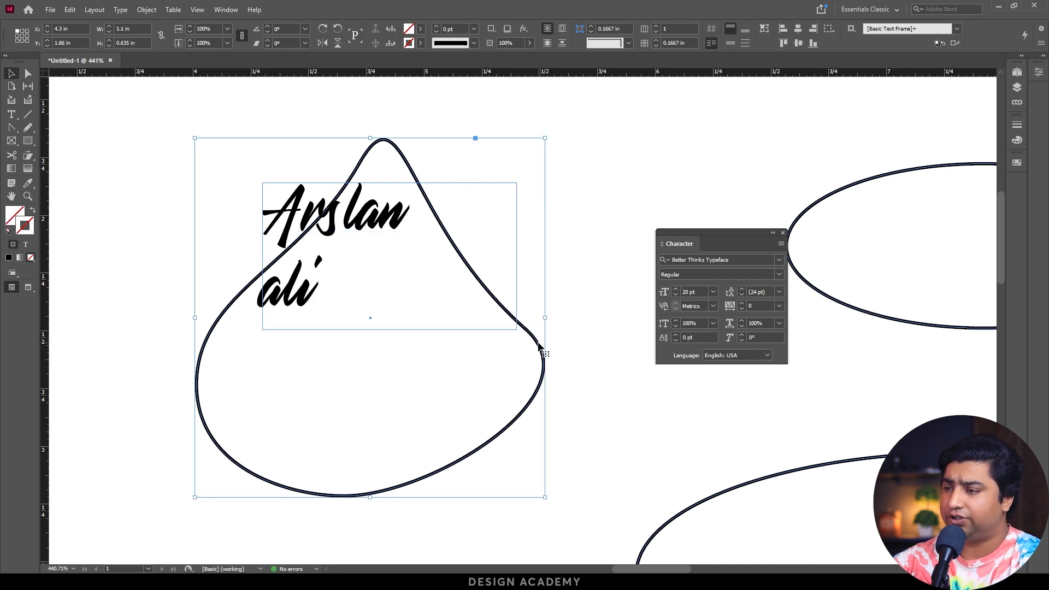
{"action": "key", "text": "Delete"}
{"action": "left_click_drag", "start_coordinate": [339, 241], "coordinate": [306, 245]}
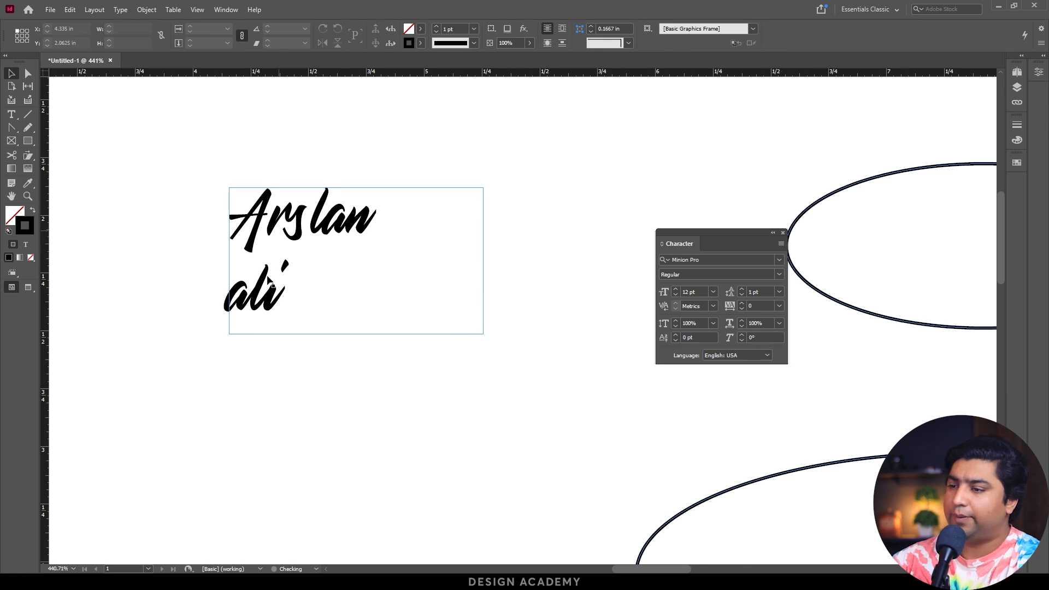
Reduce the leading of the two-line text to 18 pt.
{"action": "left_click_drag", "start_coordinate": [142, 156], "coordinate": [552, 385]}
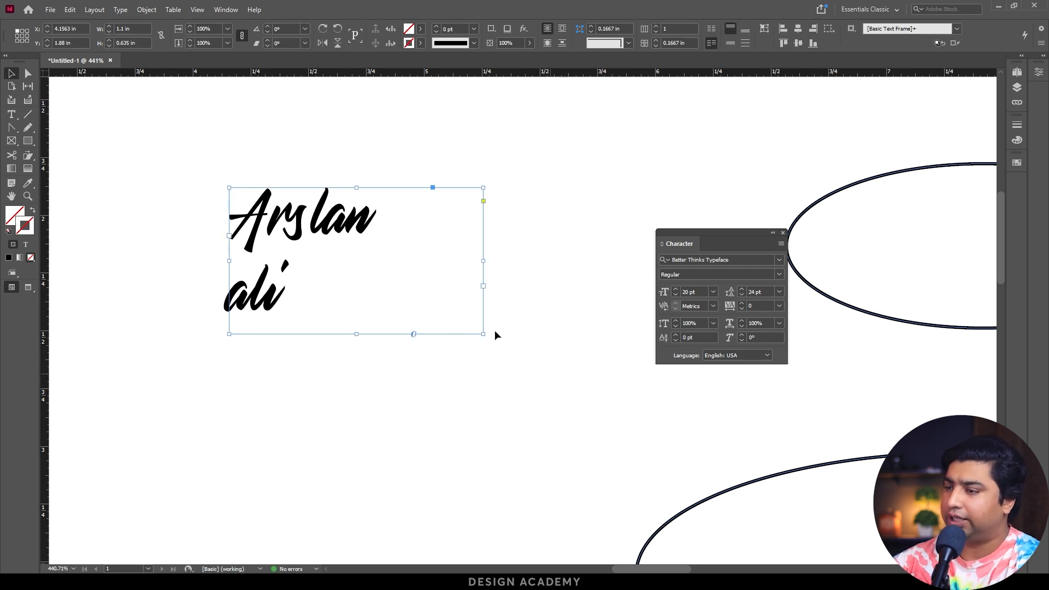
{"action": "left_click", "coordinate": [742, 295]}
{"action": "left_click", "coordinate": [742, 295]}
{"action": "left_click", "coordinate": [741, 295]}
{"action": "left_click", "coordinate": [741, 295]}
{"action": "left_click", "coordinate": [742, 295]}
{"action": "left_click", "coordinate": [741, 295]}
Widen the two-line text's tracking to try looser letter spacing, and settle on a tracking value of 20.
{"action": "left_click", "coordinate": [742, 304]}
{"action": "left_click", "coordinate": [742, 304]}
{"action": "left_click", "coordinate": [742, 304]}
{"action": "left_click", "coordinate": [742, 304]}
{"action": "left_click", "coordinate": [741, 304]}
{"action": "left_click", "coordinate": [741, 304]}
{"action": "left_click", "coordinate": [741, 304]}
{"action": "left_click", "coordinate": [742, 304]}
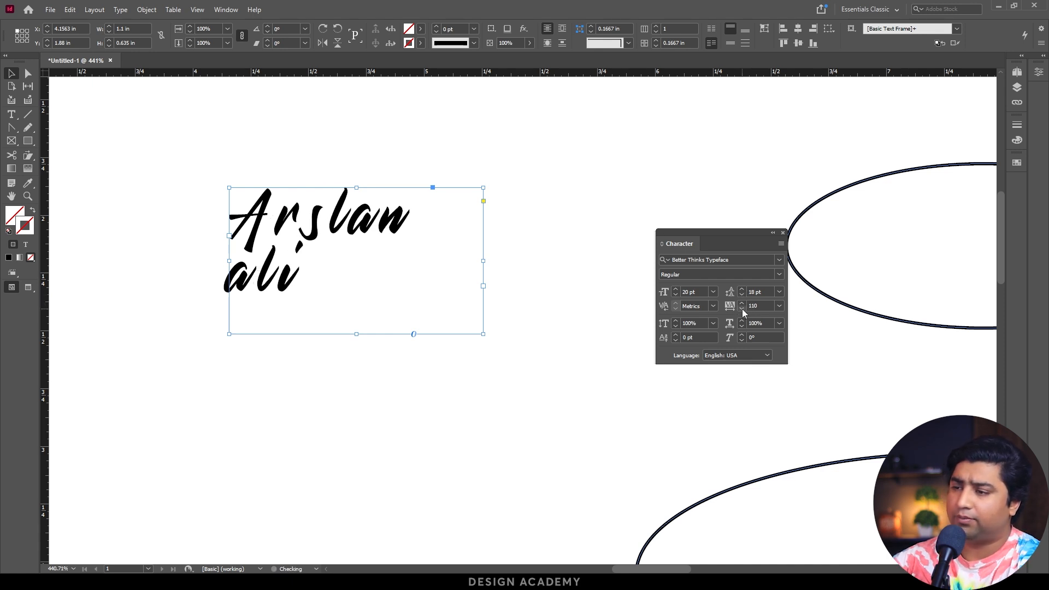
{"action": "left_click", "coordinate": [742, 311]}
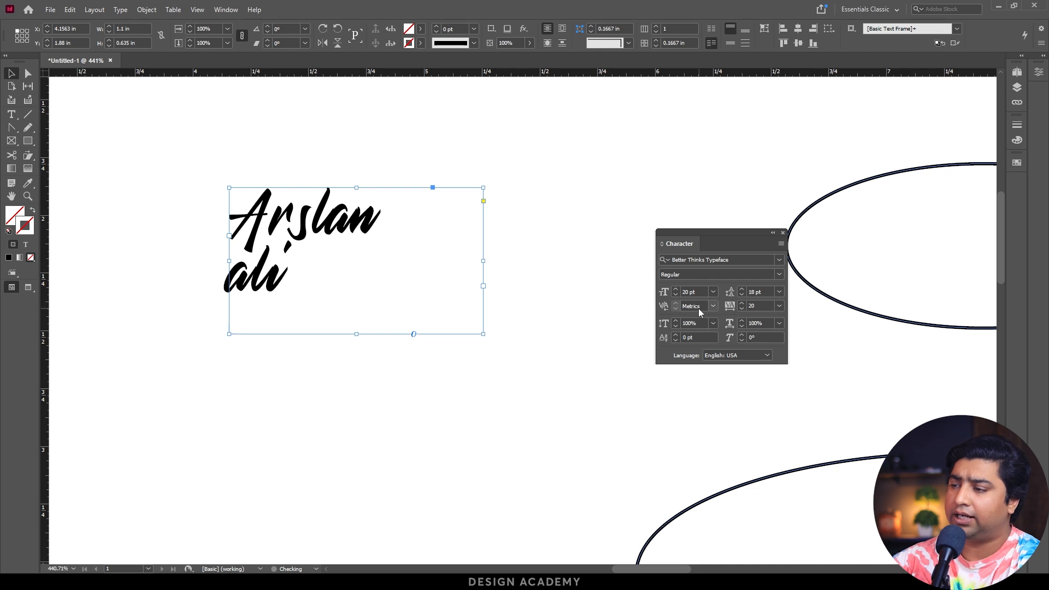
Try looser and tighter kerning between the first line's third and fourth letters, ending at -103.
{"action": "double_click", "coordinate": [319, 226]}
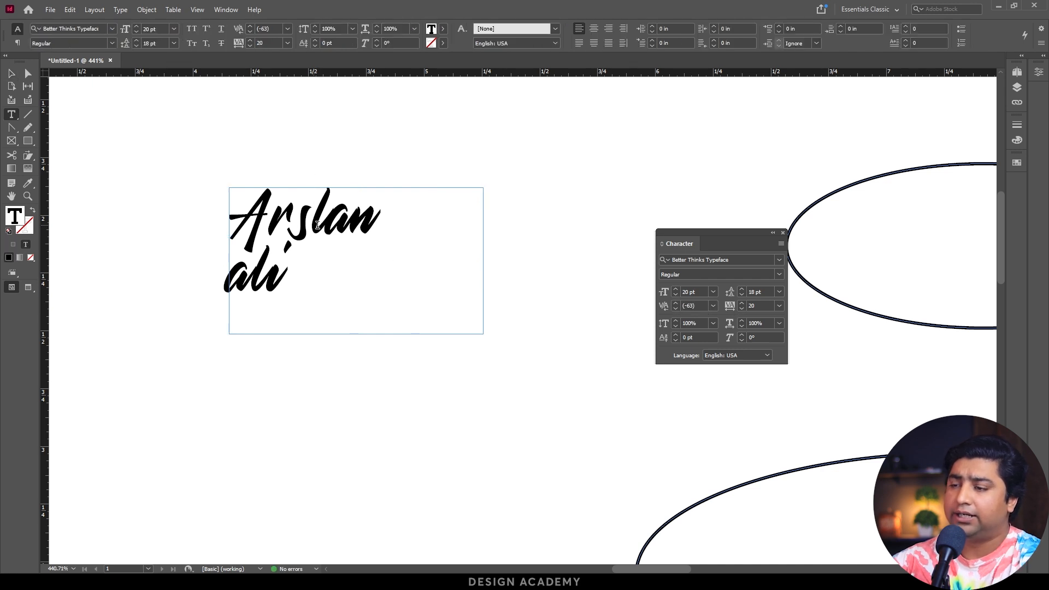
{"action": "key", "text": "alt+Left"}
{"action": "key", "text": "alt+Left"}
{"action": "key", "text": "alt+Right"}
{"action": "key", "text": "alt+Right"}
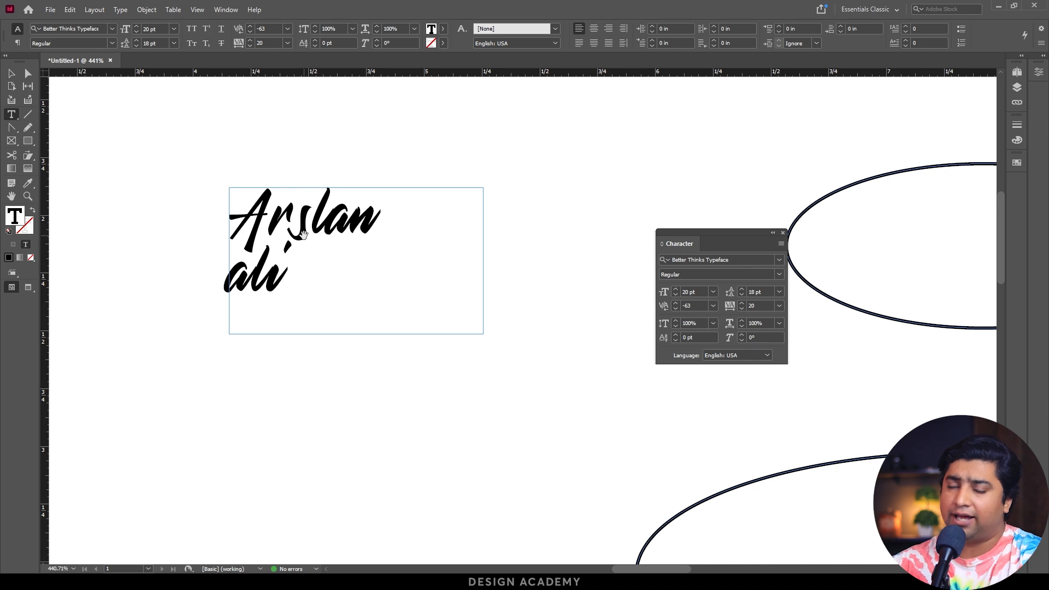
{"action": "key", "text": "alt+Left"}
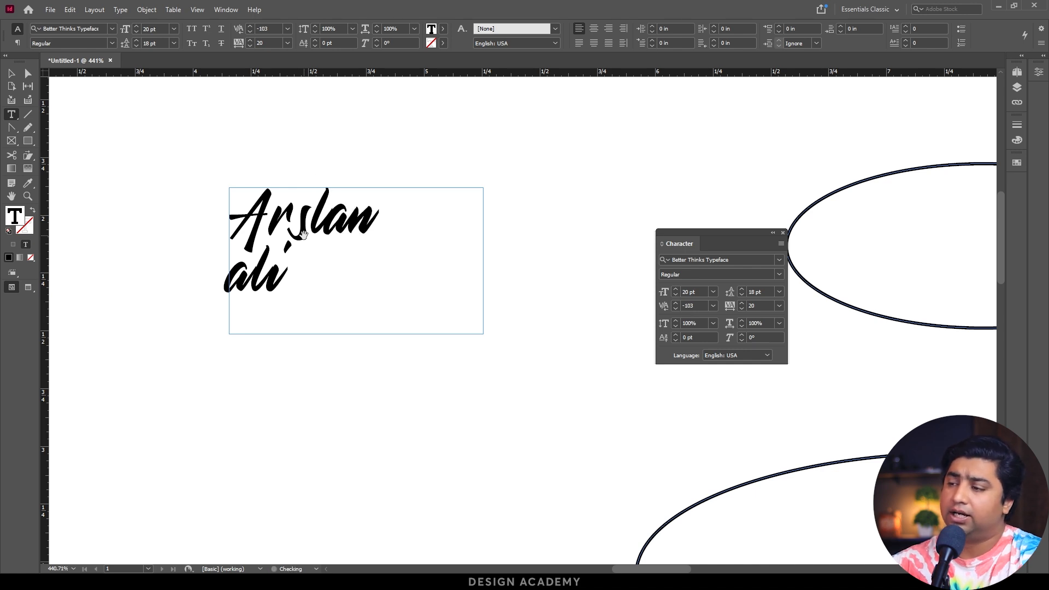
{"action": "key", "text": "alt+Left"}
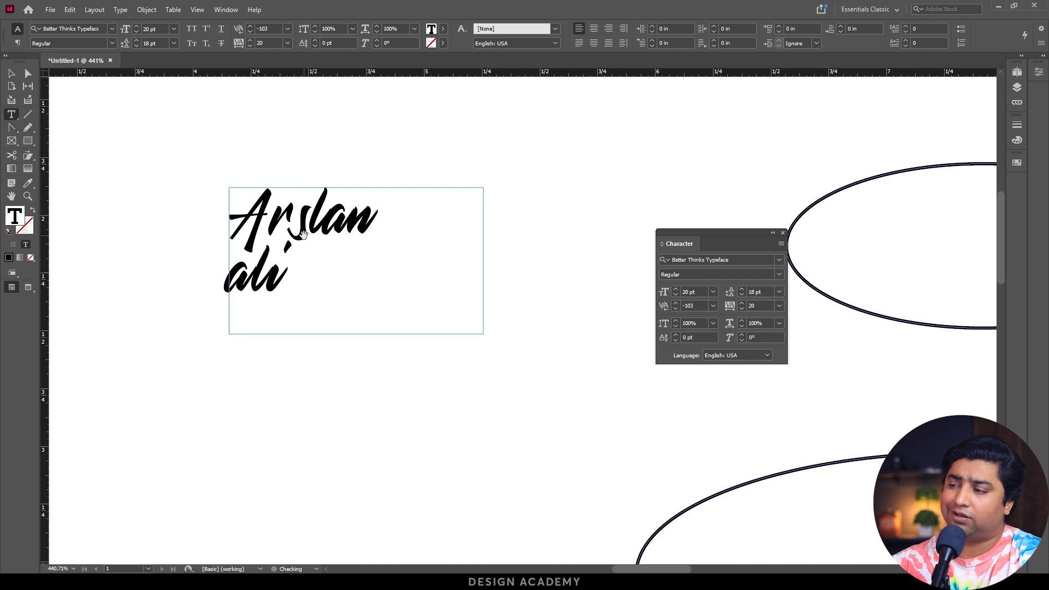
Set the same letter pair's kerning to -100, and return it to Metrics.
{"action": "left_click", "coordinate": [679, 305]}
{"action": "type", "text": "-"}
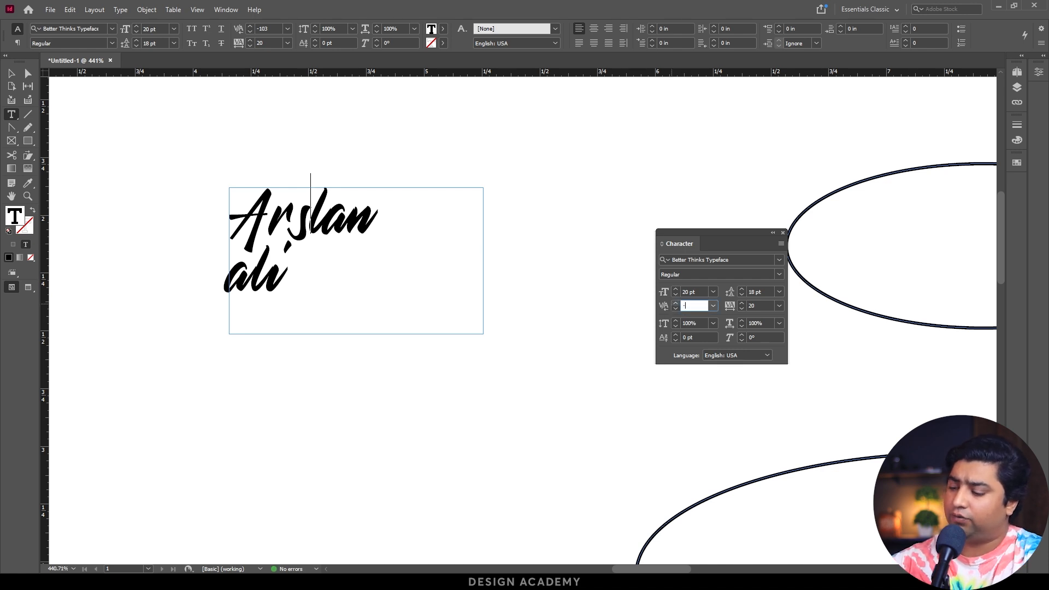
{"action": "key", "text": "Return"}
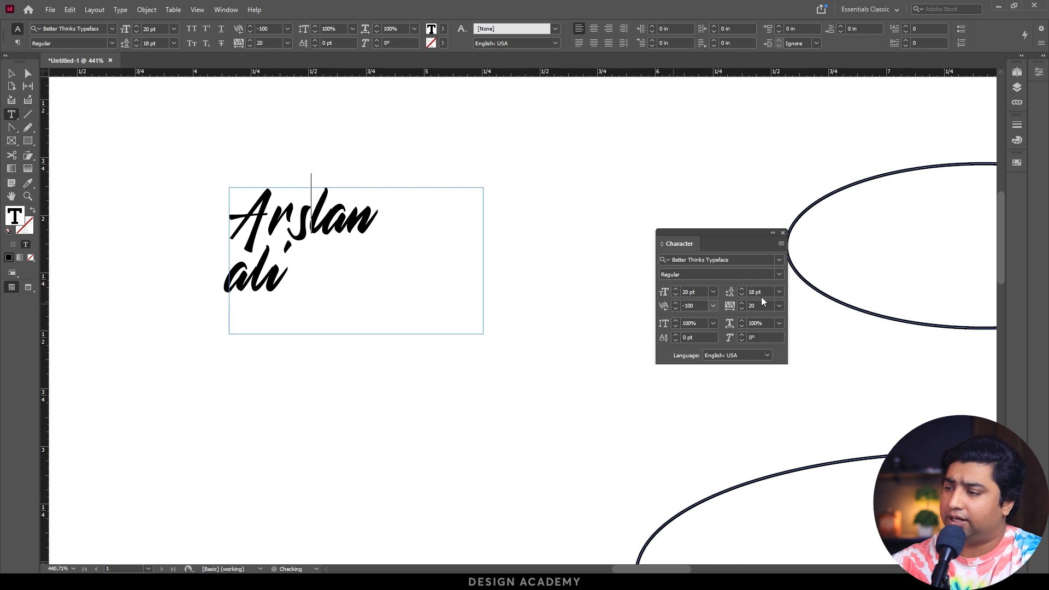
{"action": "left_click", "coordinate": [713, 306]}
{"action": "left_click", "coordinate": [700, 344]}
{"action": "key", "text": "Escape"}
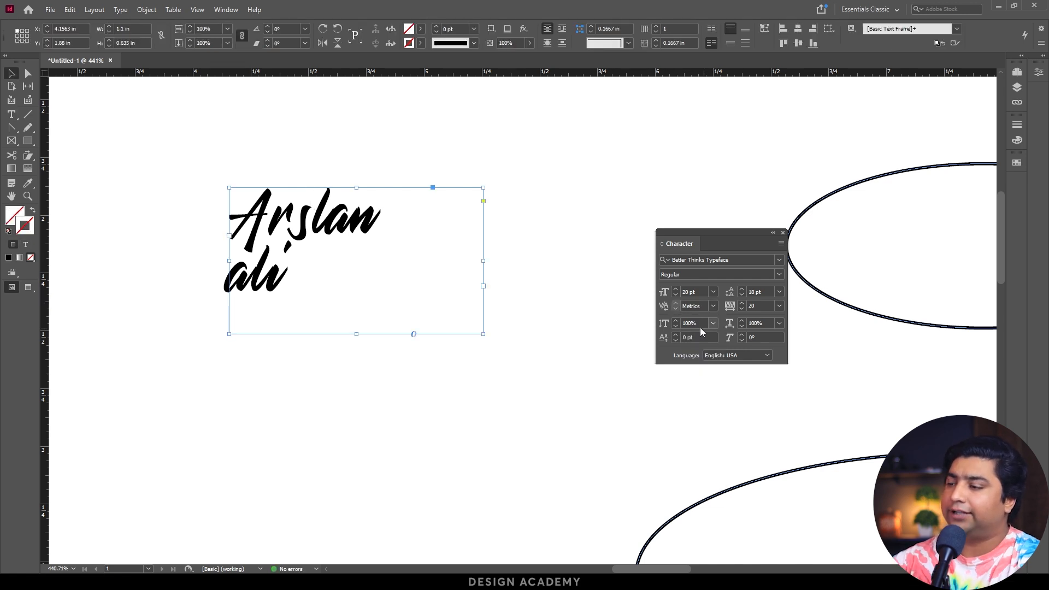
Try a taller vertical scale on the two-line text, and return it to 100%.
{"action": "left_click", "coordinate": [677, 321]}
{"action": "left_click", "coordinate": [677, 322]}
{"action": "left_click", "coordinate": [677, 321]}
{"action": "left_click", "coordinate": [677, 321]}
{"action": "left_click", "coordinate": [677, 321]}
{"action": "left_click", "coordinate": [677, 321]}
{"action": "left_click_drag", "start_coordinate": [702, 325], "coordinate": [681, 321]}
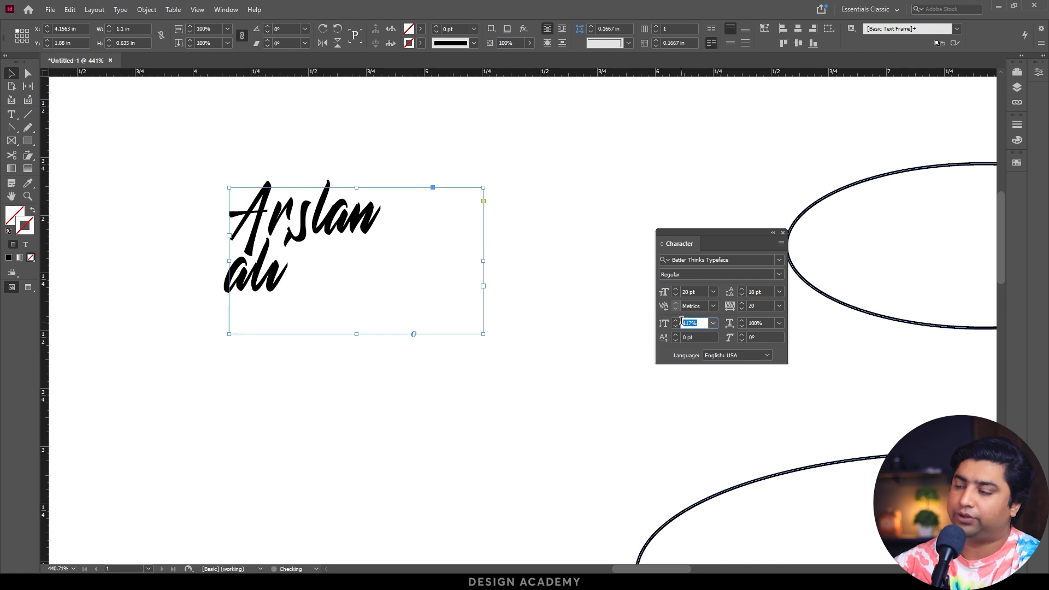
{"action": "type", "text": "100"}
{"action": "key", "text": "Return"}
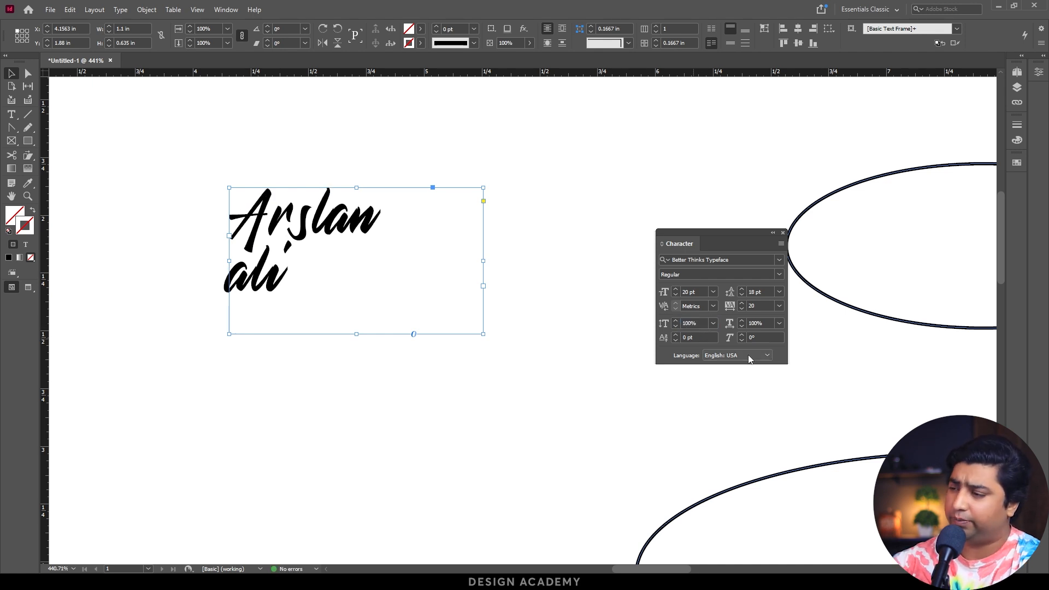
Try a horizontal scale of 200% on the two-line text, and return it to 100%.
{"action": "left_click", "coordinate": [780, 325]}
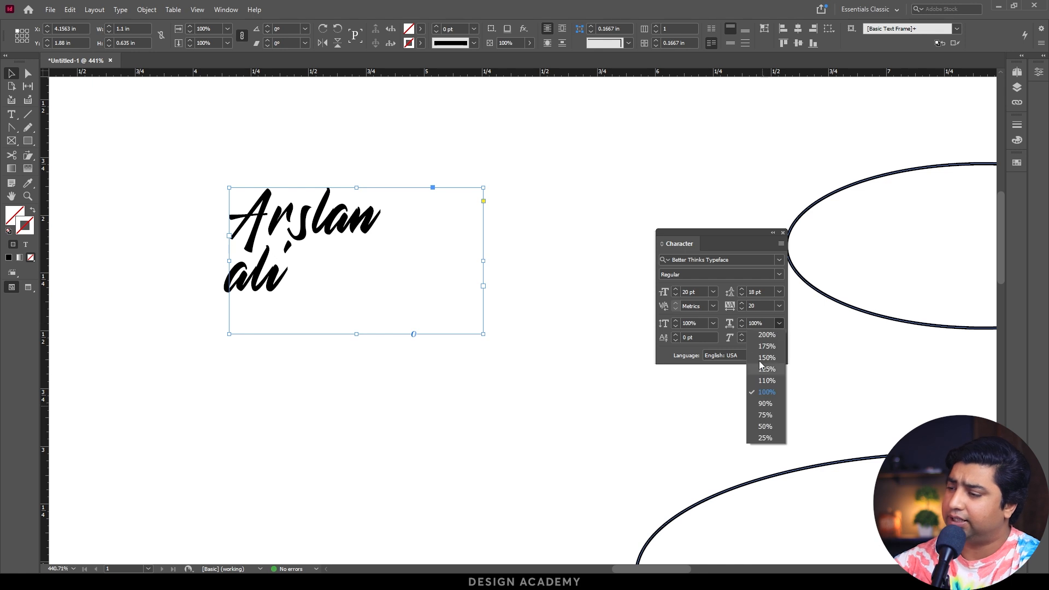
{"action": "left_click", "coordinate": [764, 335]}
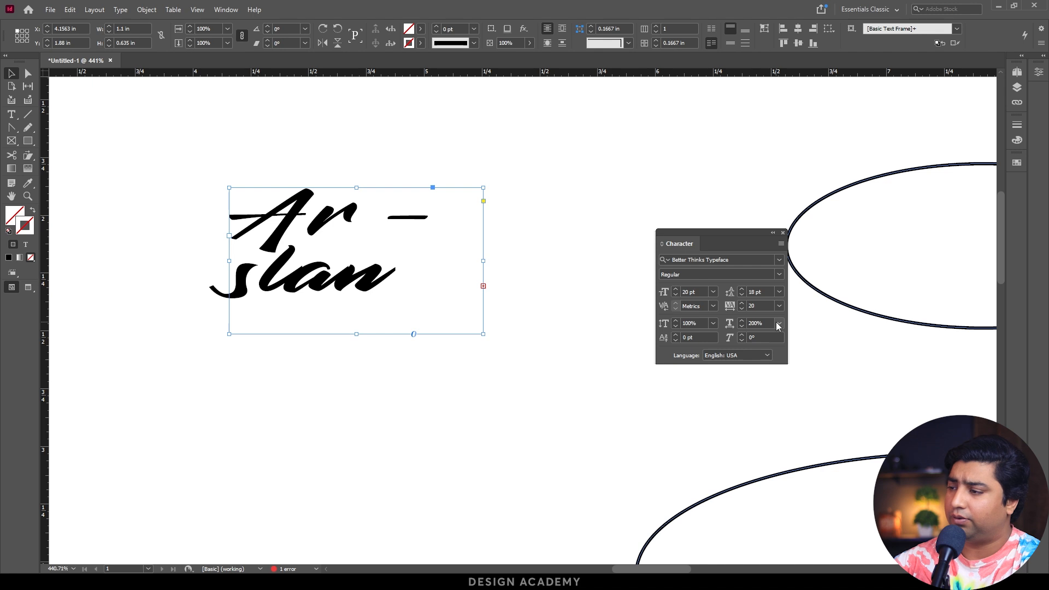
{"action": "left_click", "coordinate": [778, 324]}
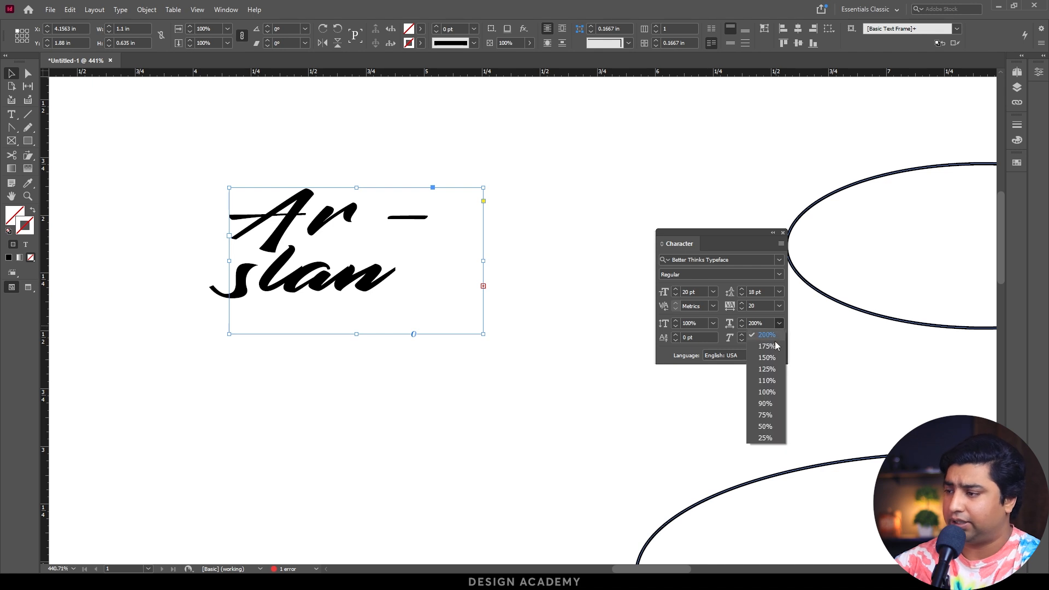
{"action": "left_click", "coordinate": [772, 392]}
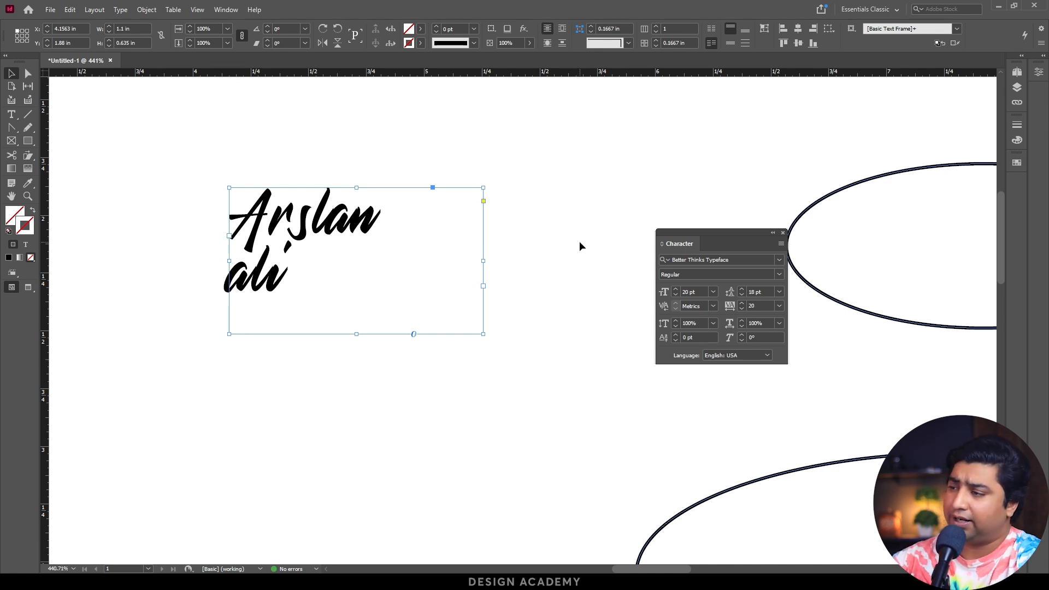
Dock the Character panel with the collapsed panels, and draw a horizontal line about 1.45 in long beneath the text.
{"action": "left_click_drag", "start_coordinate": [673, 243], "coordinate": [1004, 182]}
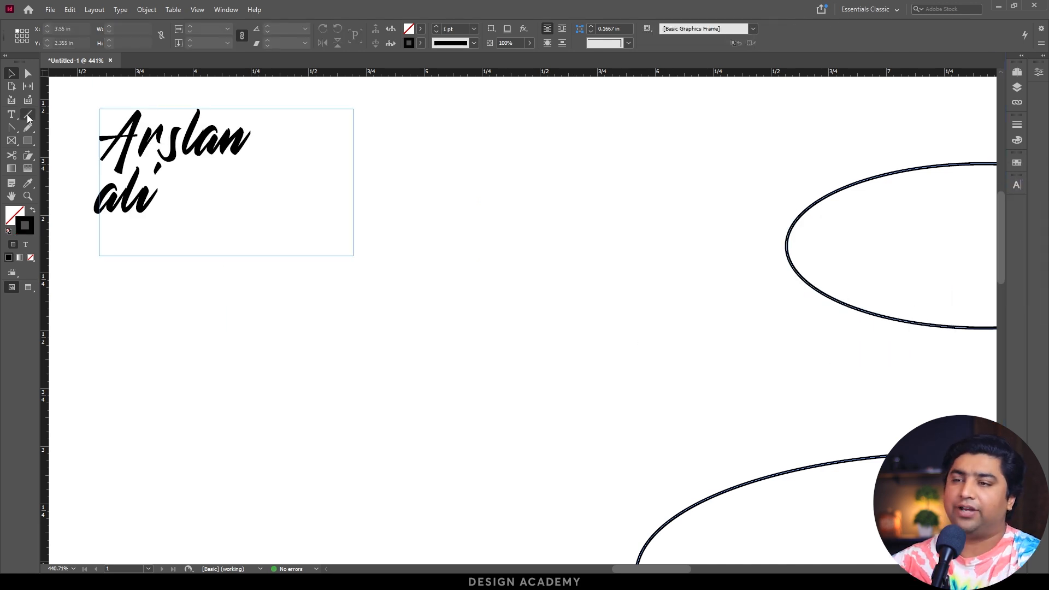
{"action": "left_click", "coordinate": [27, 114]}
{"action": "left_click_drag", "start_coordinate": [106, 235], "coordinate": [440, 235]}
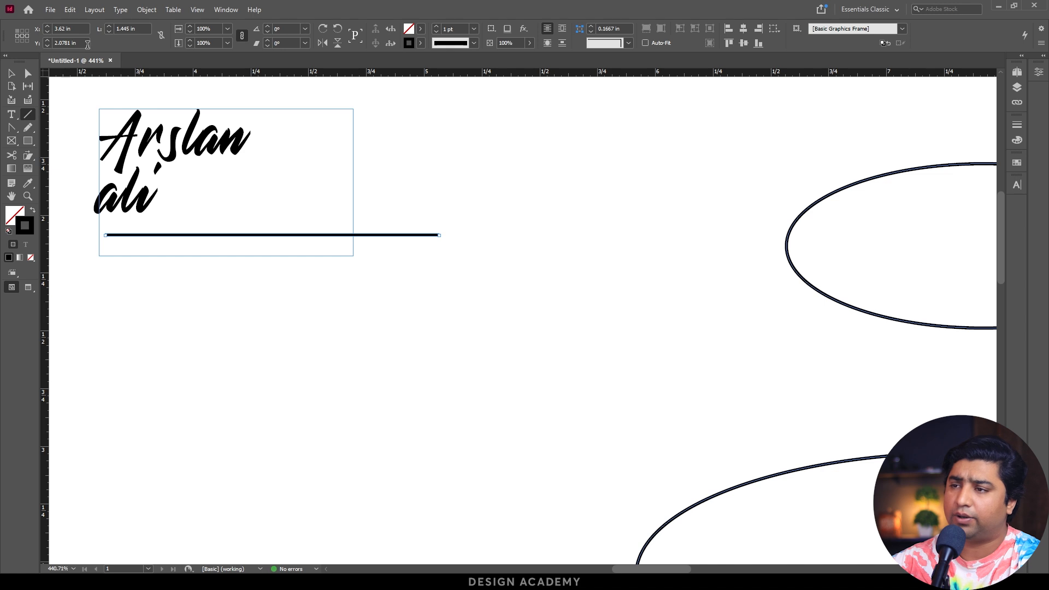
Try rotating the new line slightly, and turn it back to horizontal.
{"action": "left_click", "coordinate": [268, 26]}
{"action": "left_click", "coordinate": [268, 26]}
{"action": "left_click", "coordinate": [267, 30]}
{"action": "left_click", "coordinate": [267, 31]}
Thicken the horizontal line by setting its stroke weight to 2 pt.
{"action": "left_click", "coordinate": [438, 24]}
{"action": "left_click", "coordinate": [439, 24]}
{"action": "left_click", "coordinate": [438, 25]}
{"action": "left_click", "coordinate": [439, 24]}
{"action": "left_click", "coordinate": [438, 24]}
{"action": "left_click", "coordinate": [438, 30]}
{"action": "left_click", "coordinate": [438, 30]}
{"action": "left_click", "coordinate": [438, 30]}
{"action": "left_click", "coordinate": [438, 30]}
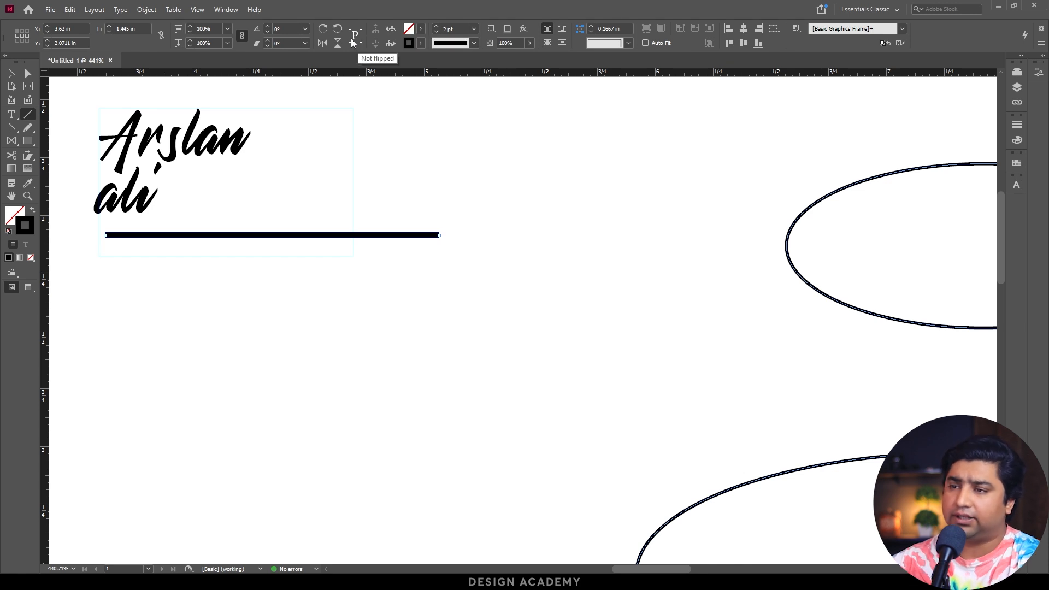
Draw a closed shape below the line with the Pen tool, with a wavy top edge and straight sides and base, and select it.
{"action": "left_click", "coordinate": [11, 127]}
{"action": "left_click", "coordinate": [244, 341]}
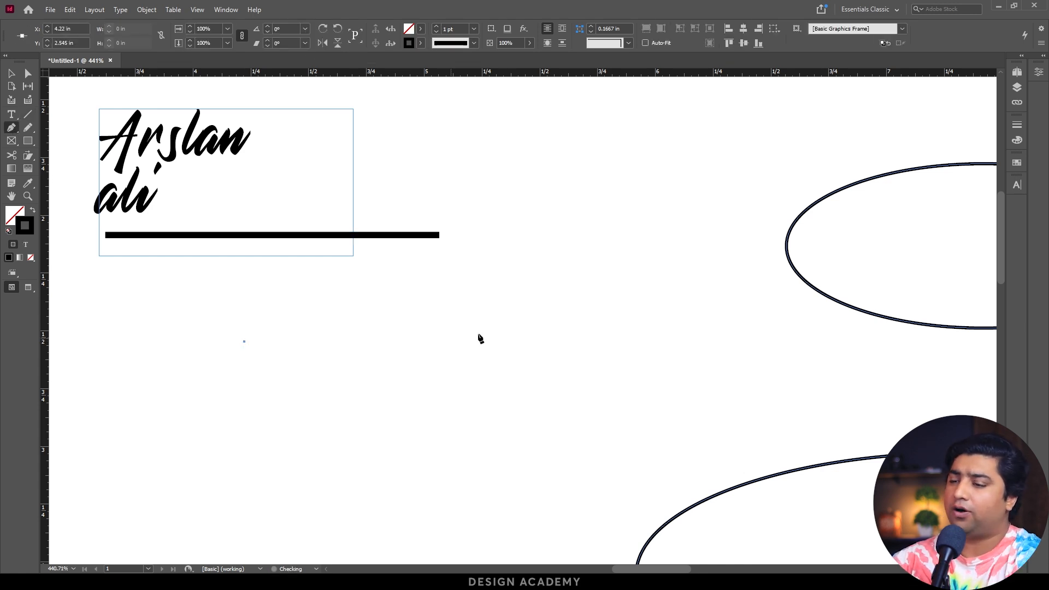
{"action": "left_click_drag", "start_coordinate": [568, 330], "coordinate": [692, 250]}
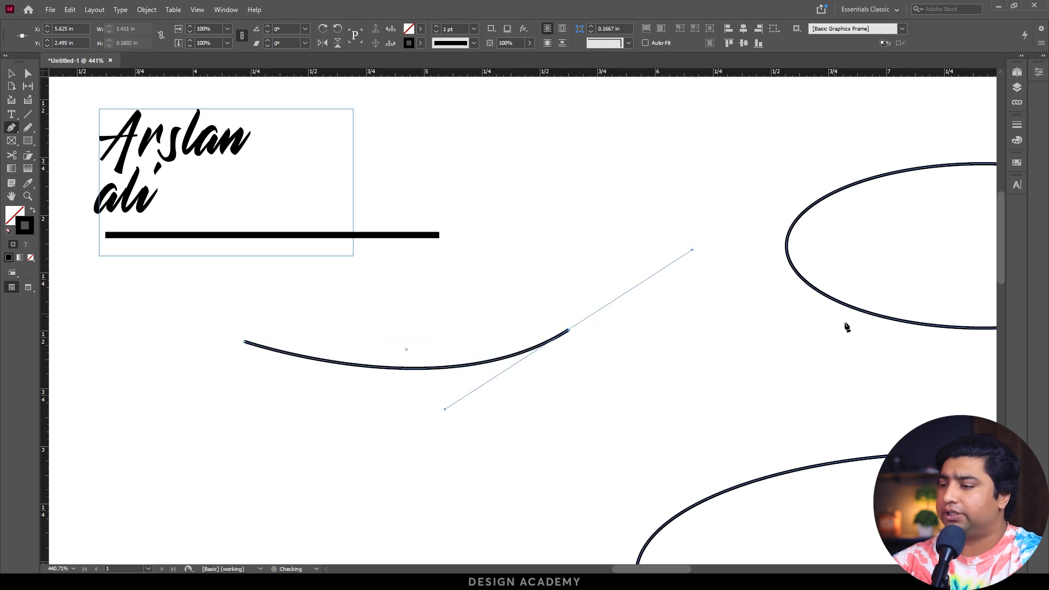
{"action": "left_click", "coordinate": [853, 329]}
{"action": "left_click", "coordinate": [853, 394]}
{"action": "left_click", "coordinate": [243, 394]}
{"action": "left_click", "coordinate": [244, 344]}
{"action": "key", "text": "v"}
{"action": "left_click", "coordinate": [309, 318]}
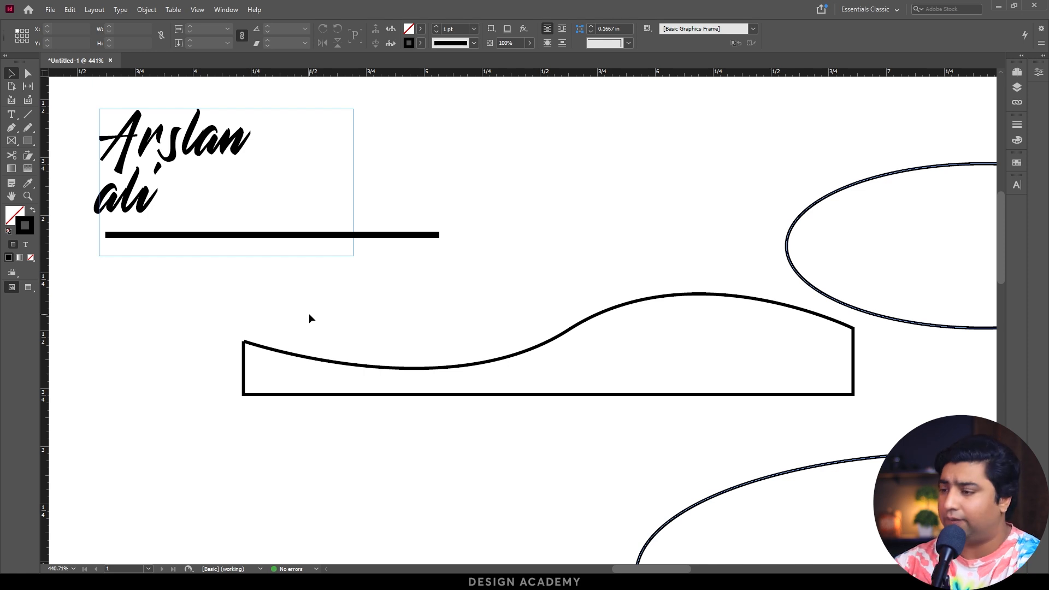
{"action": "left_click_drag", "start_coordinate": [320, 313], "coordinate": [536, 432]}
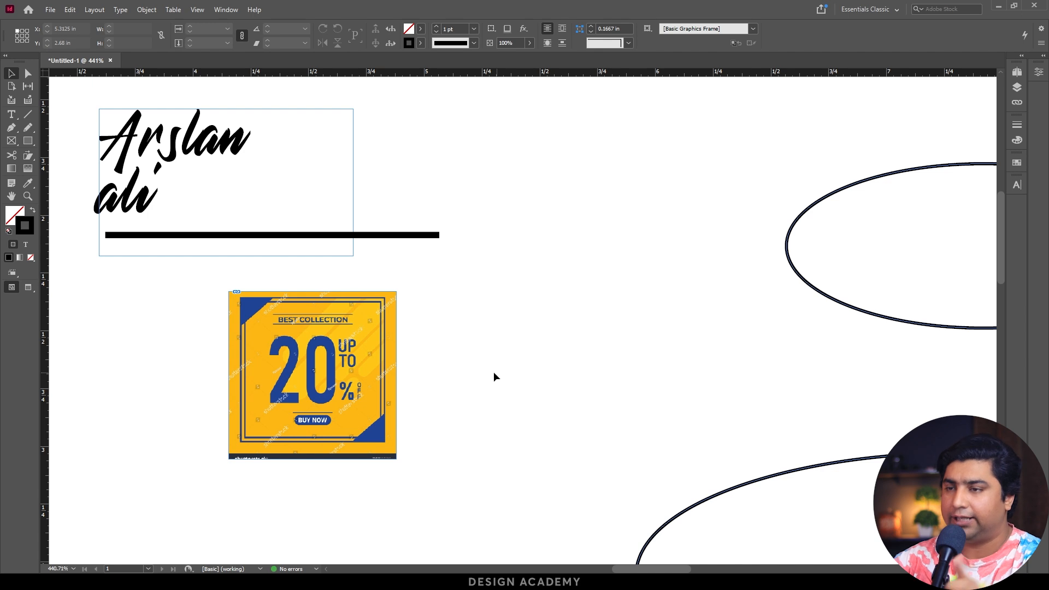
Start a new document measured in inches, 3.5 in wide and 2 in high.
{"action": "left_click", "coordinate": [50, 9]}
{"action": "mouse_move", "coordinate": [110, 22]}
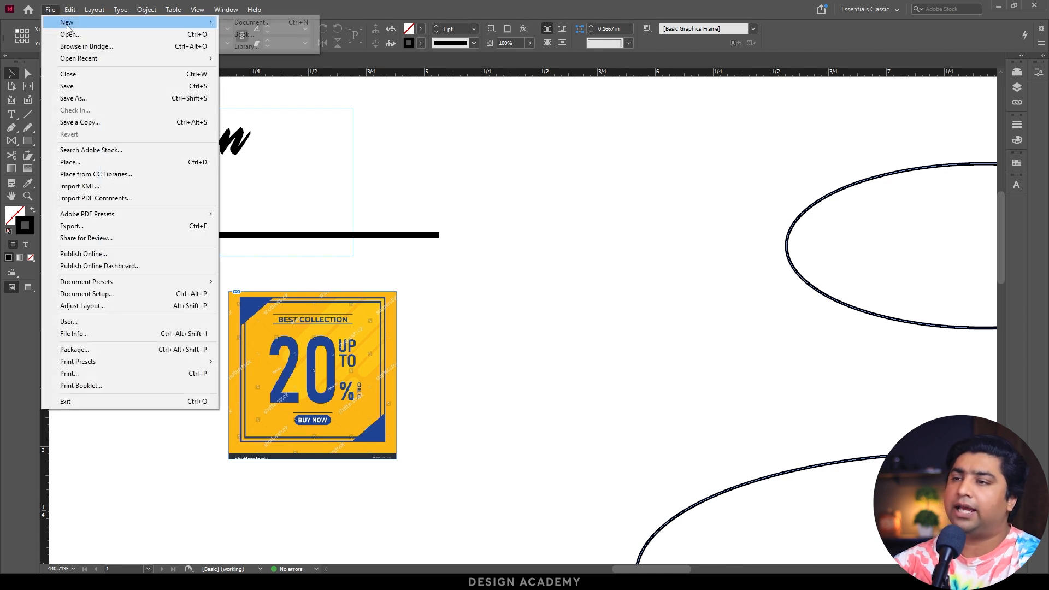
{"action": "left_click", "coordinate": [265, 23]}
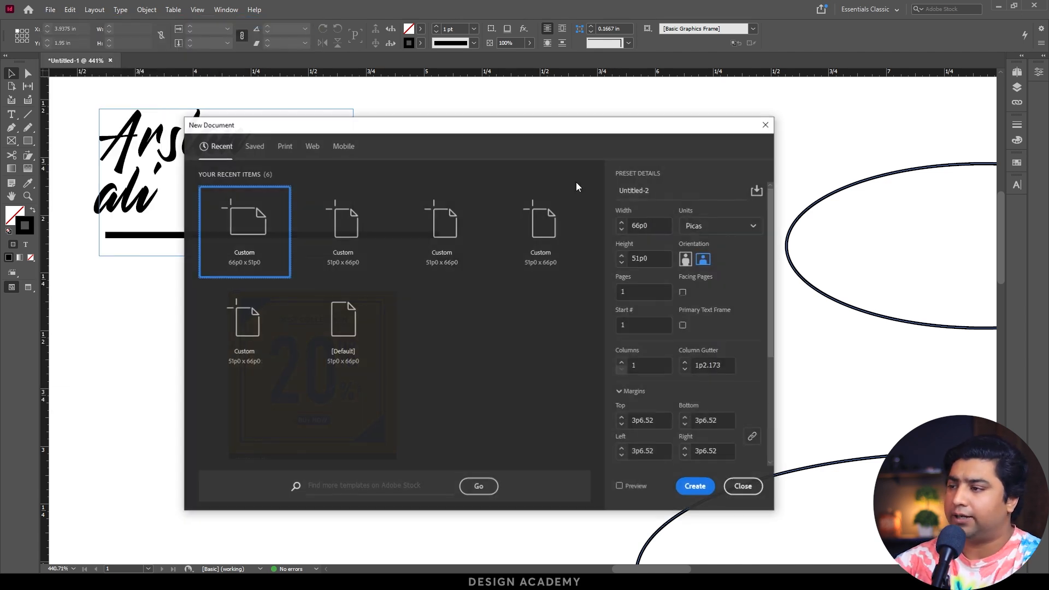
{"action": "left_click", "coordinate": [719, 217]}
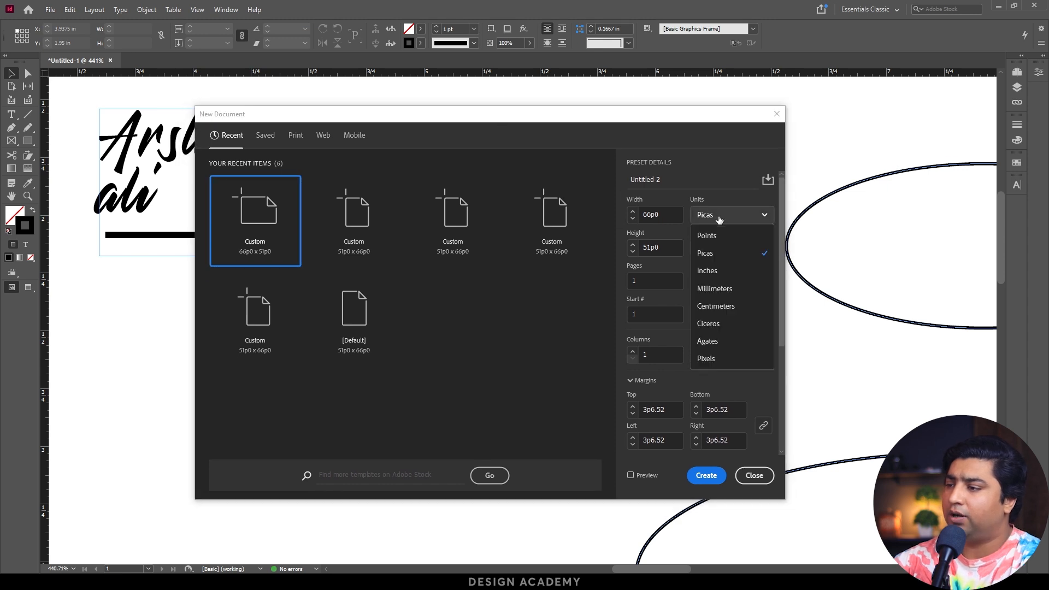
{"action": "left_click", "coordinate": [722, 272]}
{"action": "left_click", "coordinate": [667, 215]}
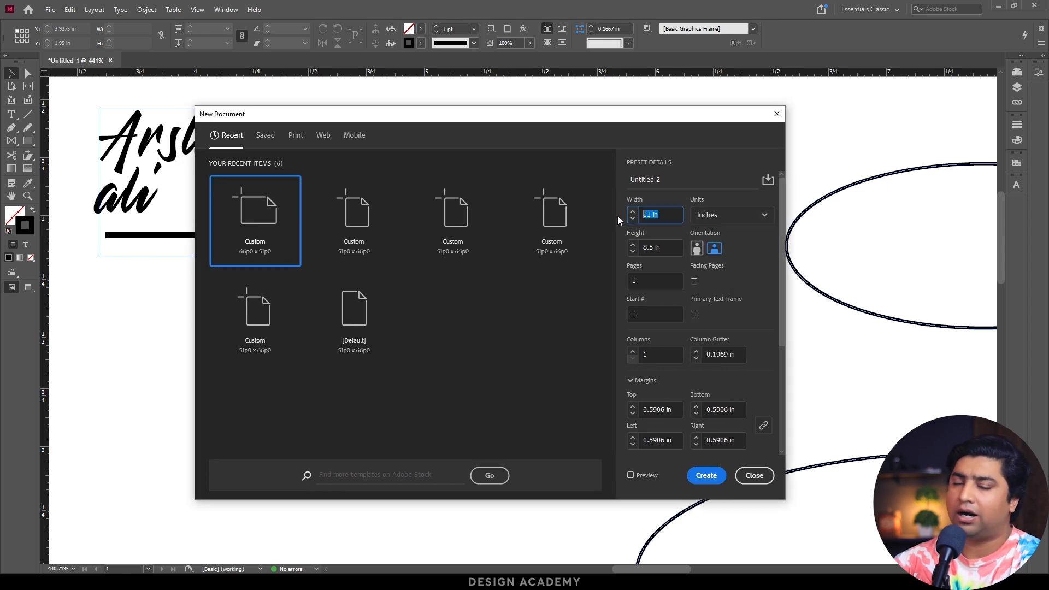
{"action": "type", "text": "3.5"}
{"action": "key", "text": "Tab"}
{"action": "type", "text": "2."}
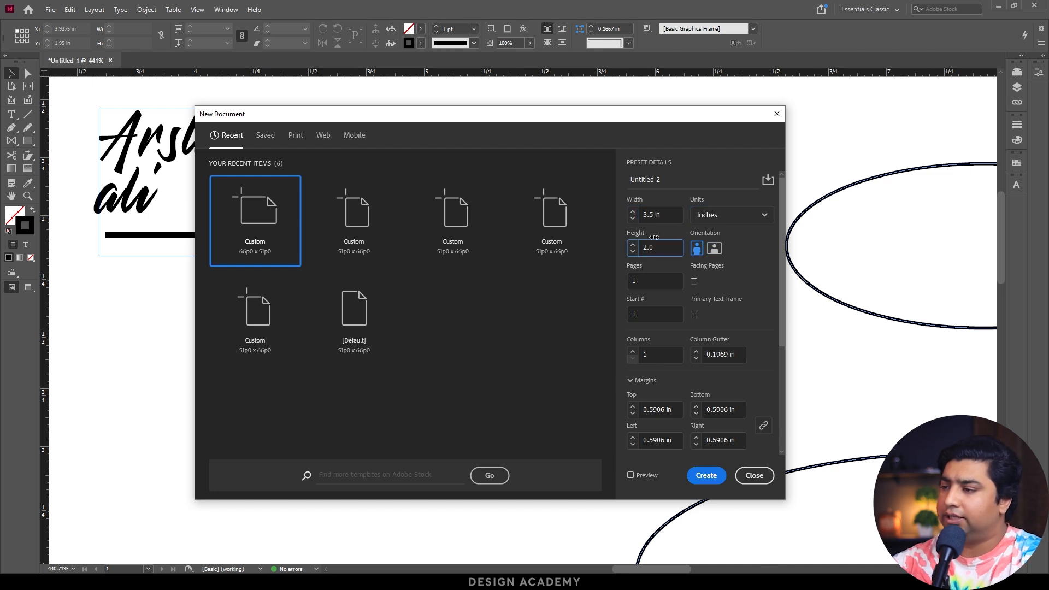
Give the new document 2 pages and margins of 0.125 in on all sides.
{"action": "left_click", "coordinate": [643, 279]}
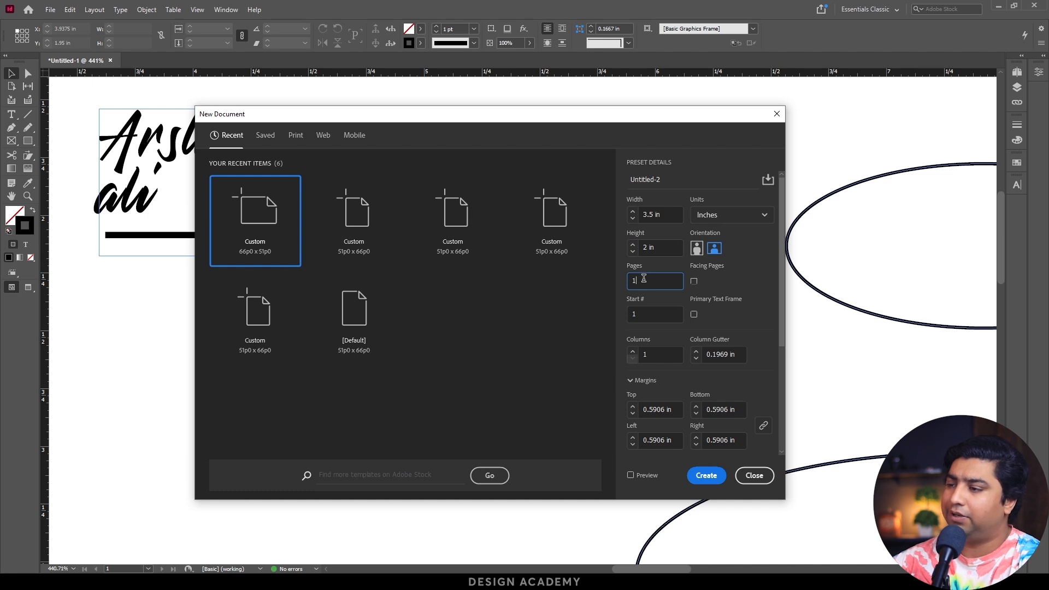
{"action": "left_click_drag", "start_coordinate": [643, 278], "coordinate": [620, 282]}
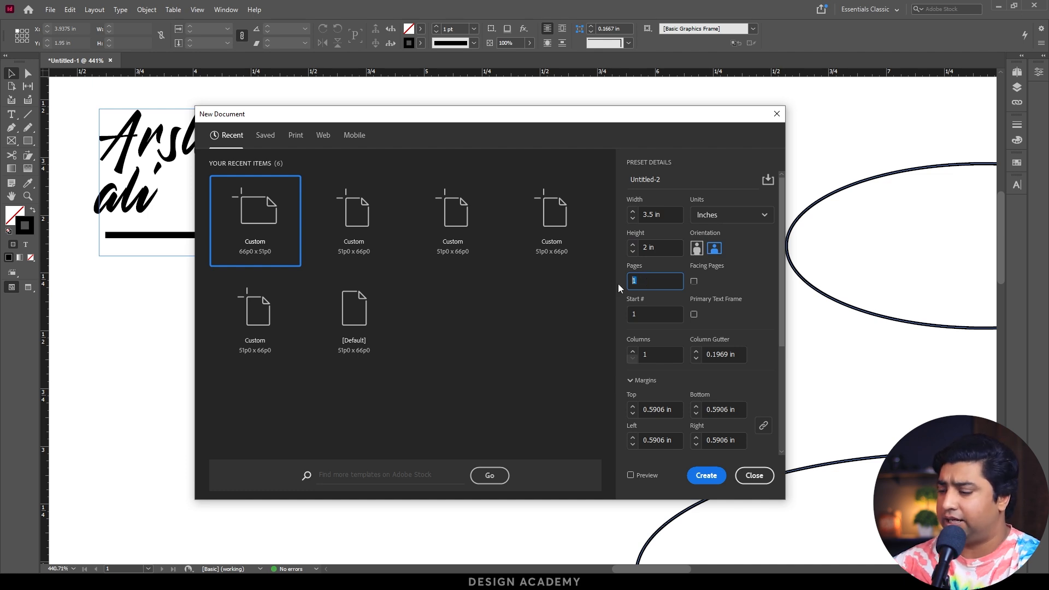
{"action": "type", "text": "2"}
{"action": "left_click", "coordinate": [651, 315]}
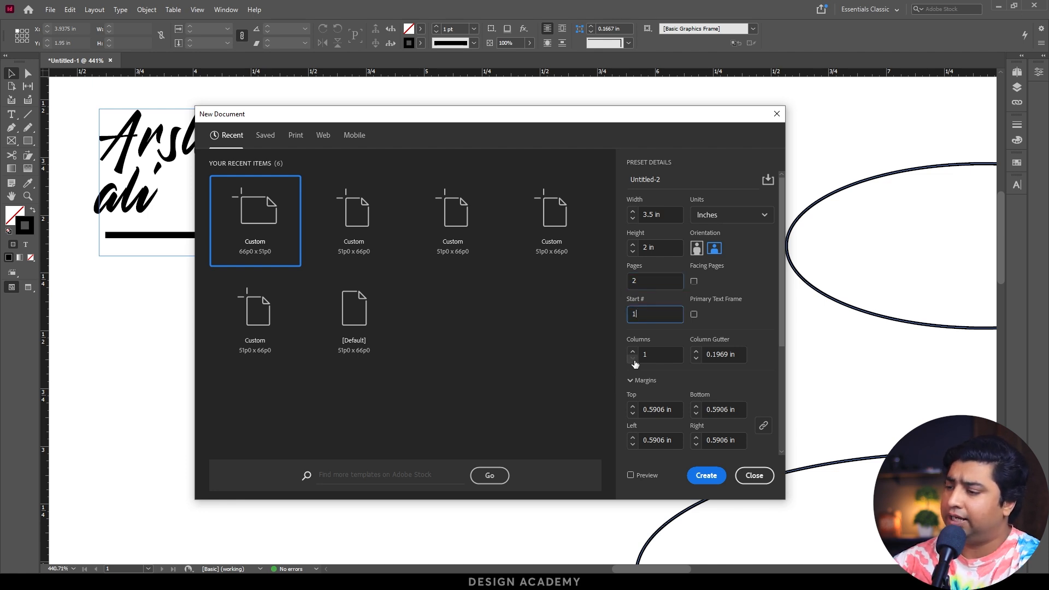
{"action": "left_click", "coordinate": [633, 414]}
{"action": "left_click", "coordinate": [632, 415]}
{"action": "left_click", "coordinate": [632, 414]}
{"action": "left_click", "coordinate": [632, 415]}
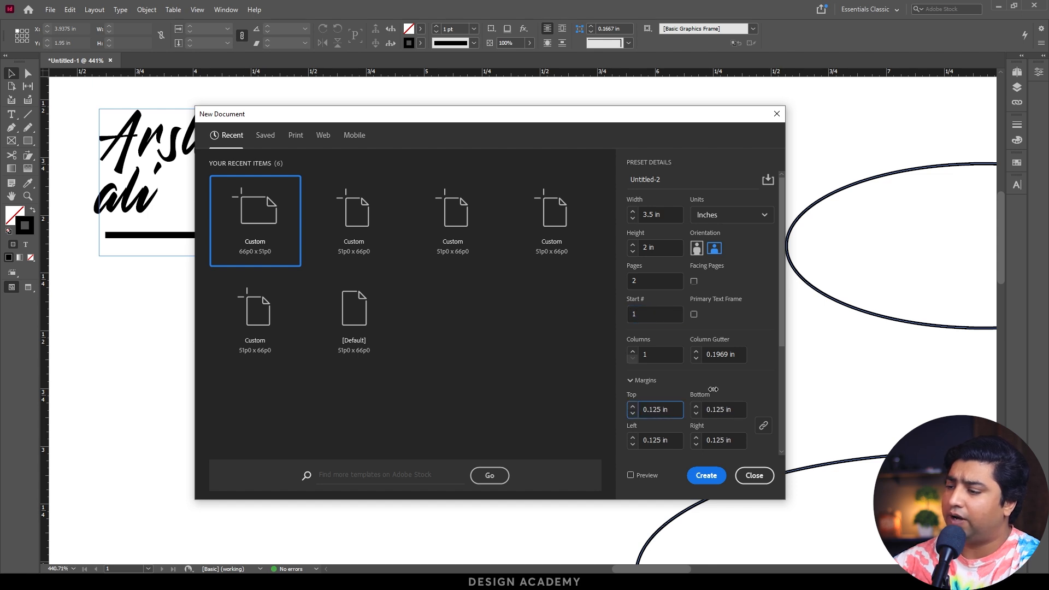
Set the bleed to 0.125 in on all sides, and create the document.
{"action": "scroll", "coordinate": [741, 387], "scroll_direction": "down", "scroll_amount": 4}
{"action": "left_click", "coordinate": [632, 372]}
{"action": "left_click", "coordinate": [632, 364]}
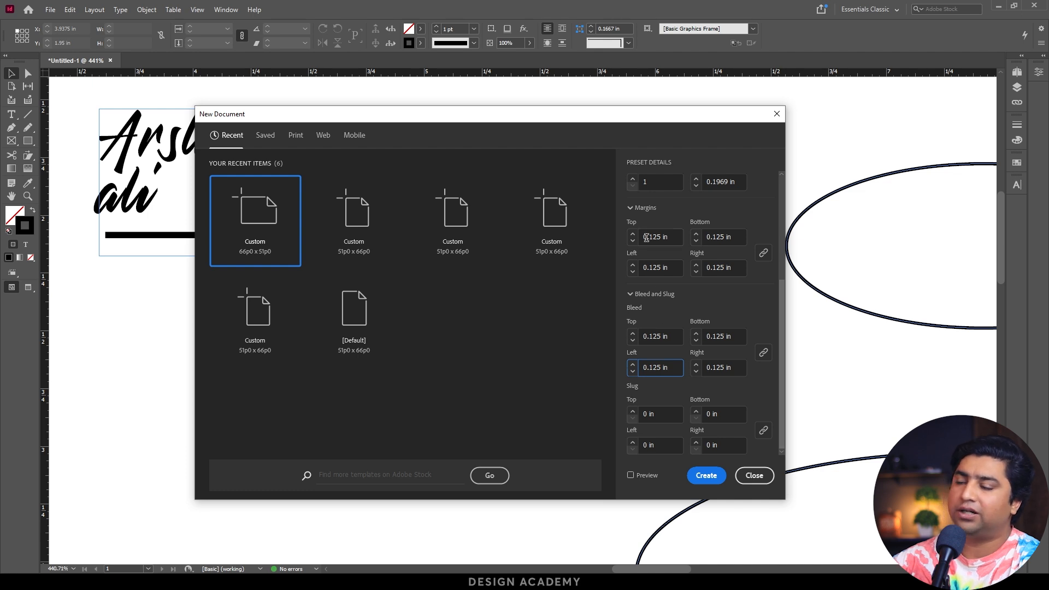
{"action": "left_click", "coordinate": [705, 477]}
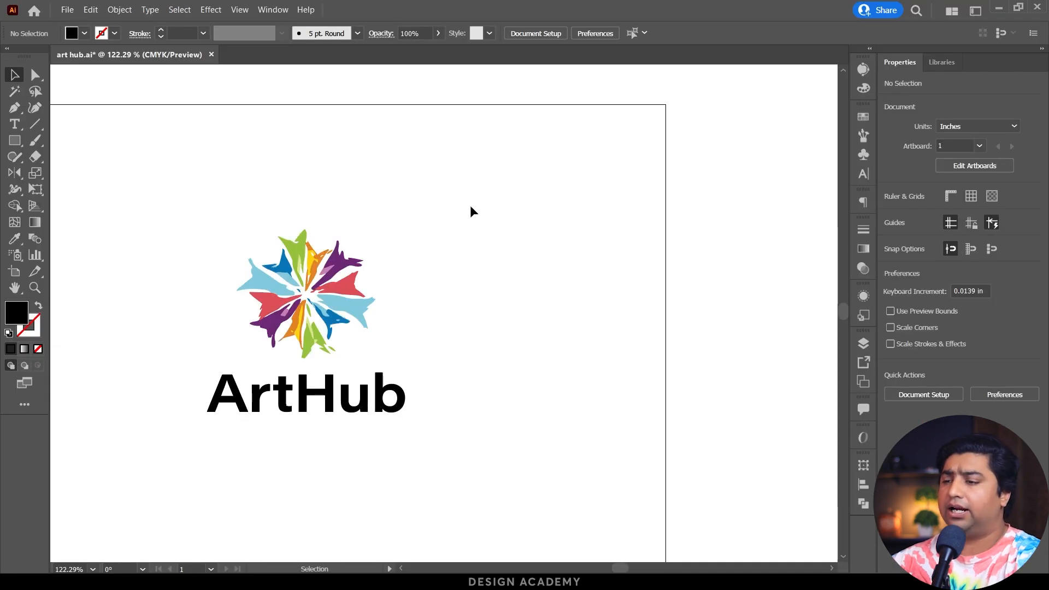
Copy the ArtHub logo group in Illustrator, and paste it into the new InDesign document.
{"action": "left_click_drag", "start_coordinate": [130, 200], "coordinate": [500, 472]}
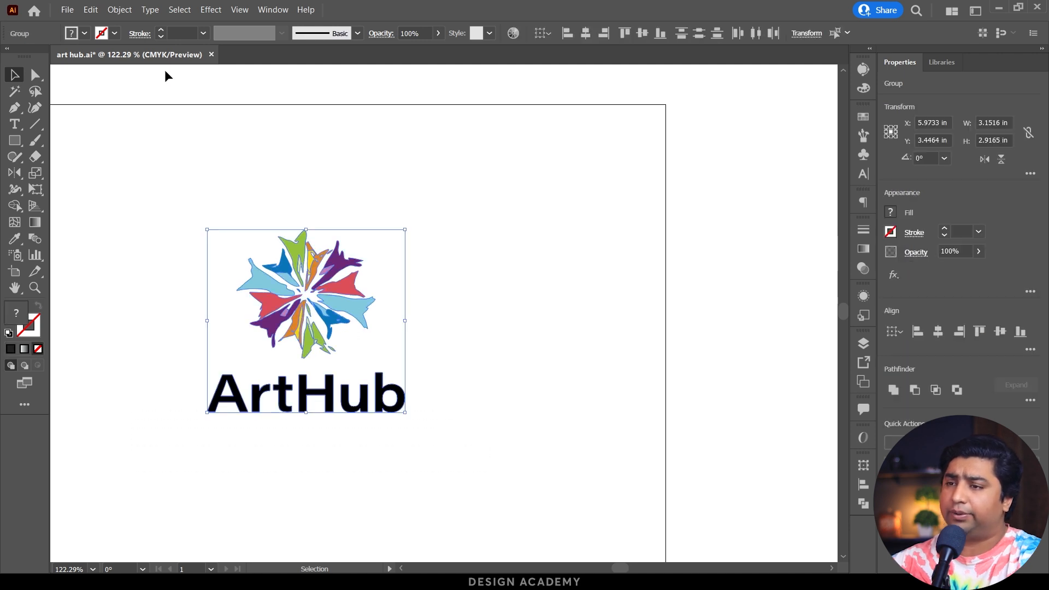
{"action": "left_click", "coordinate": [90, 10]}
{"action": "left_click", "coordinate": [110, 61]}
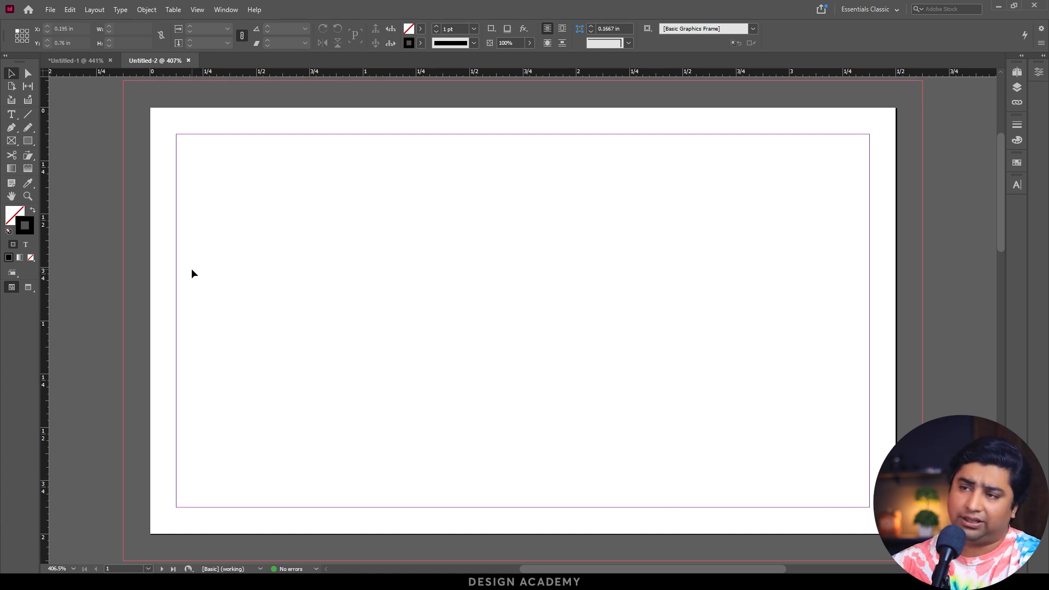
{"action": "left_click", "coordinate": [70, 9]}
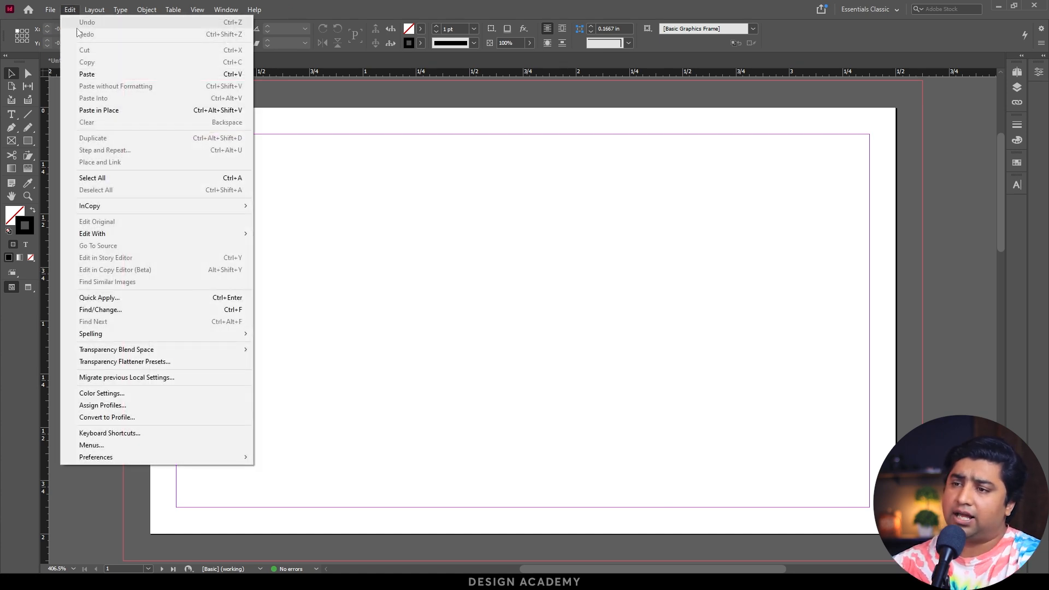
{"action": "left_click", "coordinate": [107, 73]}
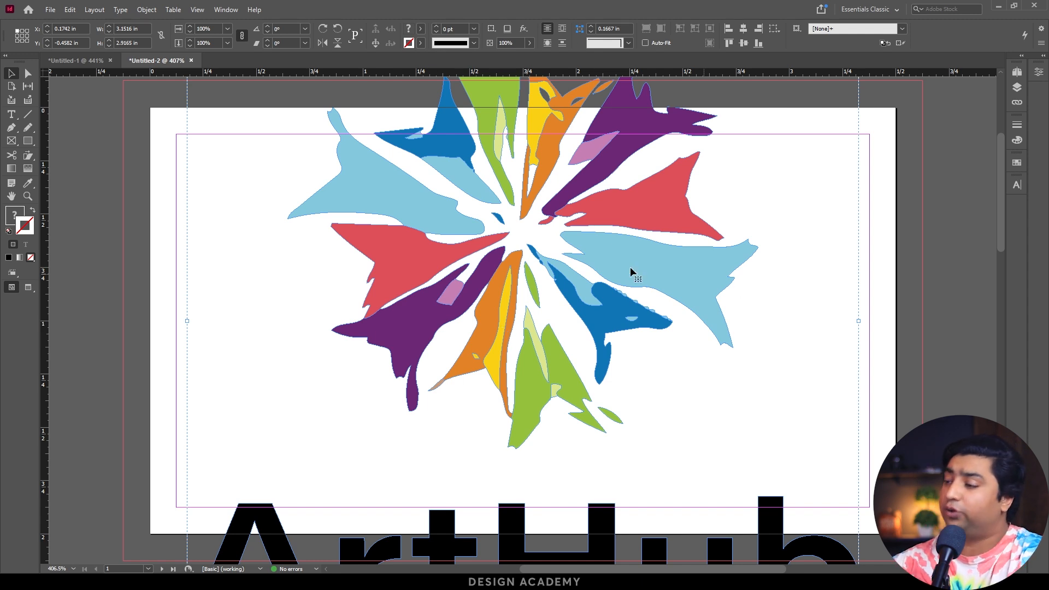
Expand the Properties panel, scale the logo down around its centre to about 0.92 in wide, and toggle the guide-free preview on and off.
{"action": "left_click", "coordinate": [1043, 55]}
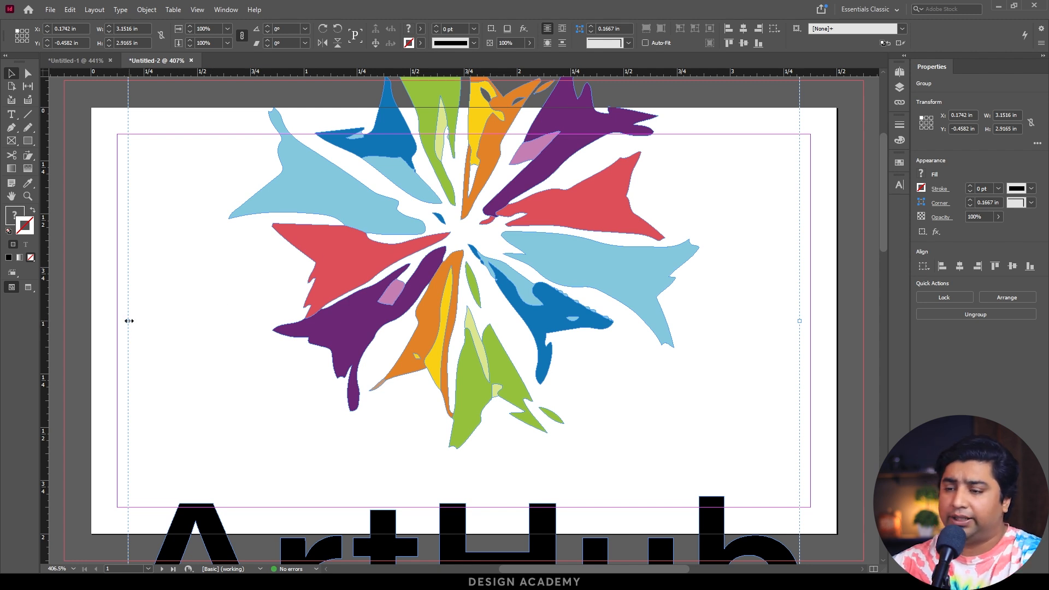
{"action": "left_click_drag", "start_coordinate": [129, 321], "coordinate": [366, 320]}
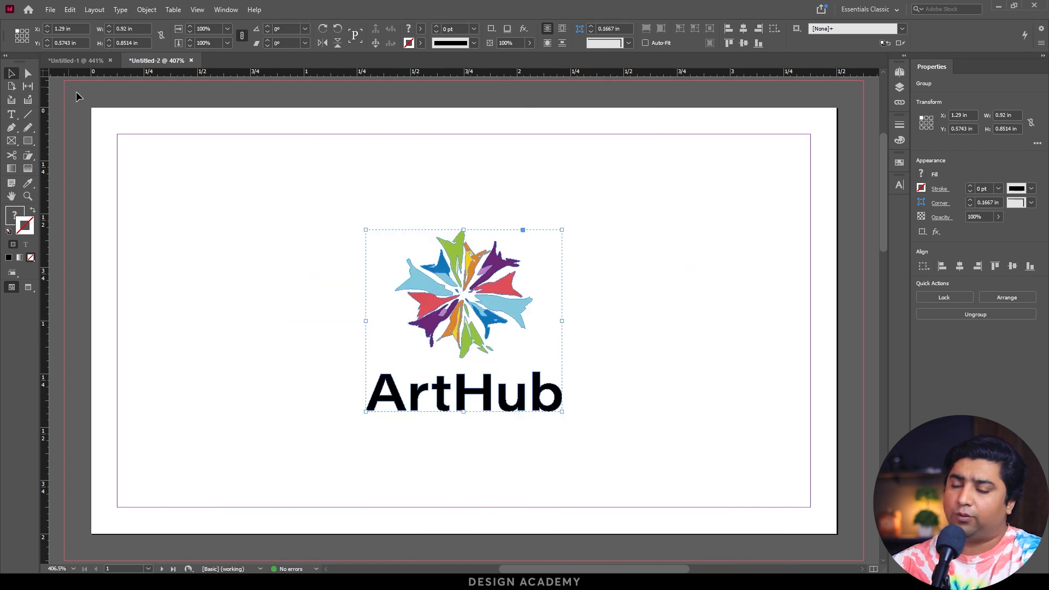
{"action": "key", "text": "w"}
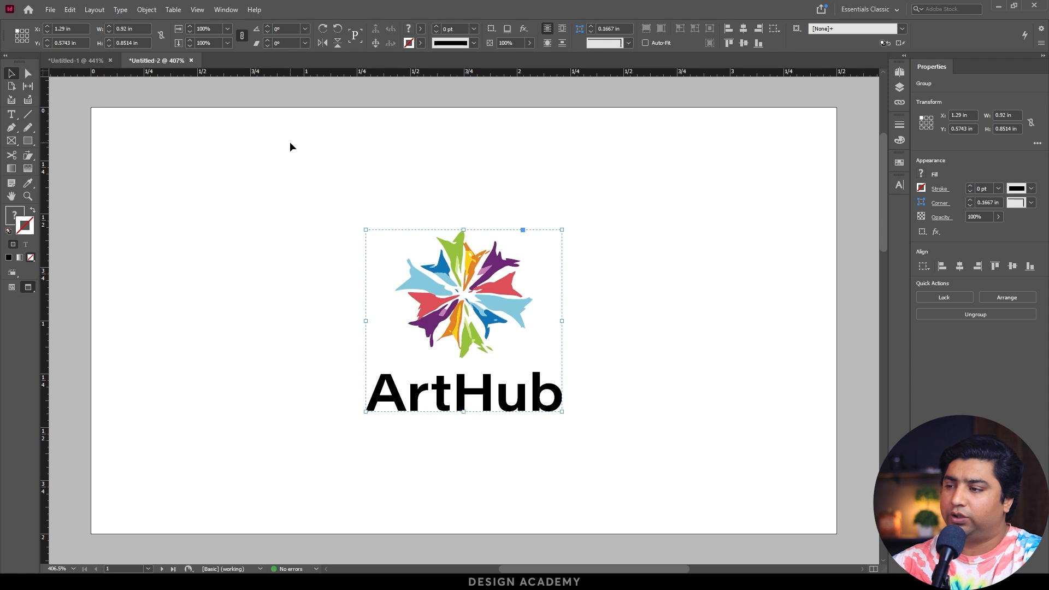
{"action": "key", "text": "w"}
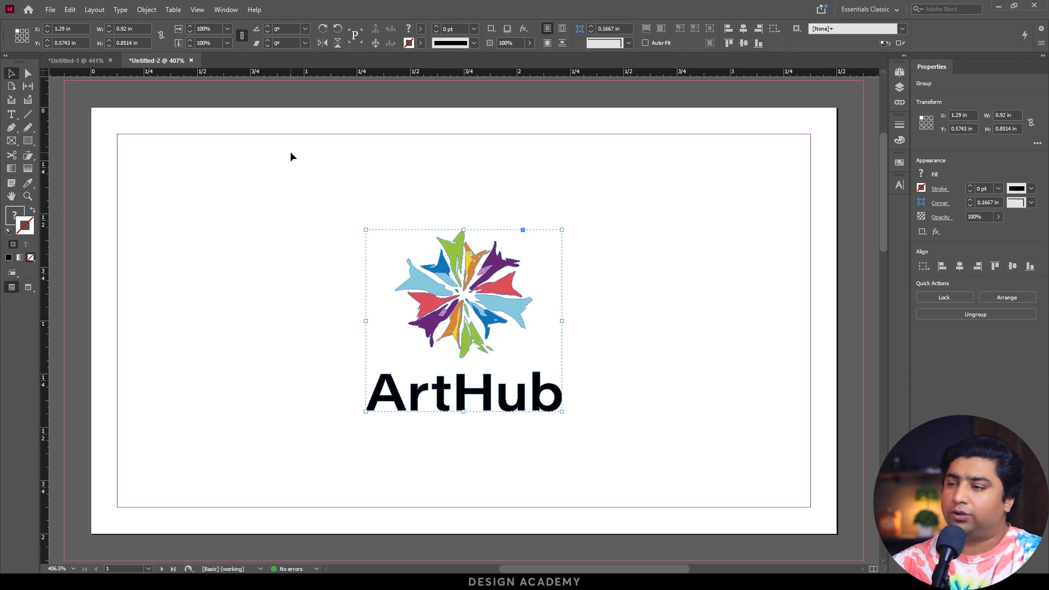
Scale the logo down to about 0.81 by 0.75 in, and place it in the page's upper-left margin corner.
{"action": "left_click_drag", "start_coordinate": [465, 261], "coordinate": [312, 247]}
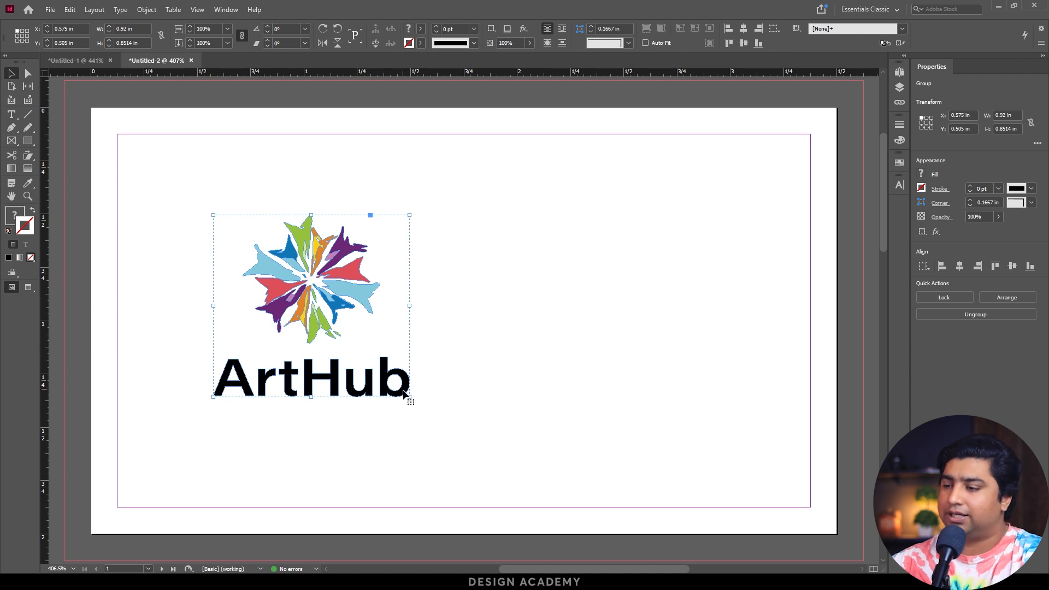
{"action": "left_click_drag", "start_coordinate": [410, 398], "coordinate": [273, 354]}
{"action": "left_click_drag", "start_coordinate": [293, 271], "coordinate": [199, 192]}
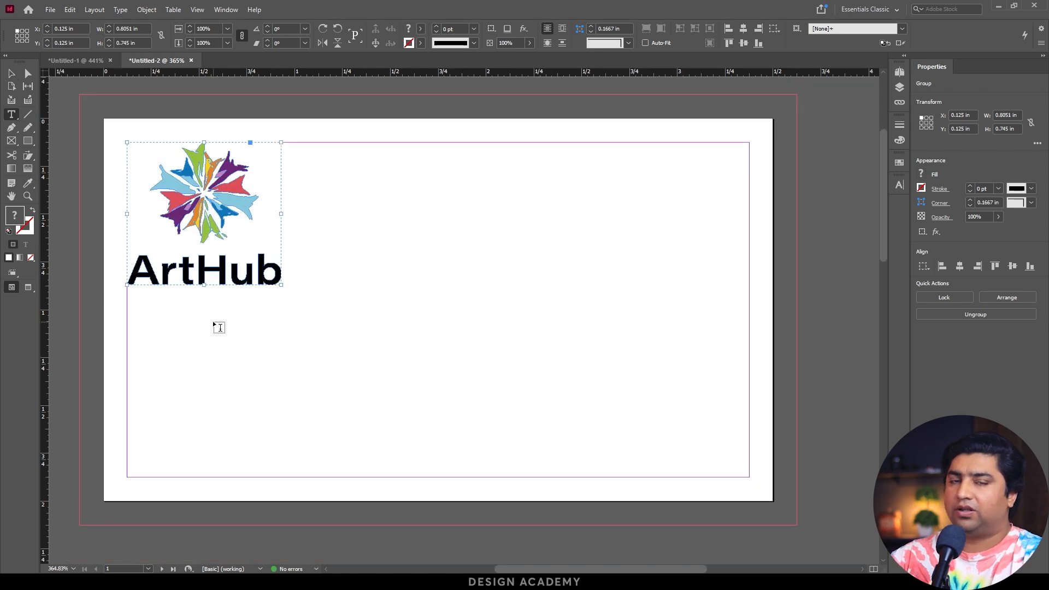
Create a text frame about 1.33 by 0.635 in below the logo with the lines "Phone:", "Email:" and "Website:".
{"action": "left_click", "coordinate": [212, 365]}
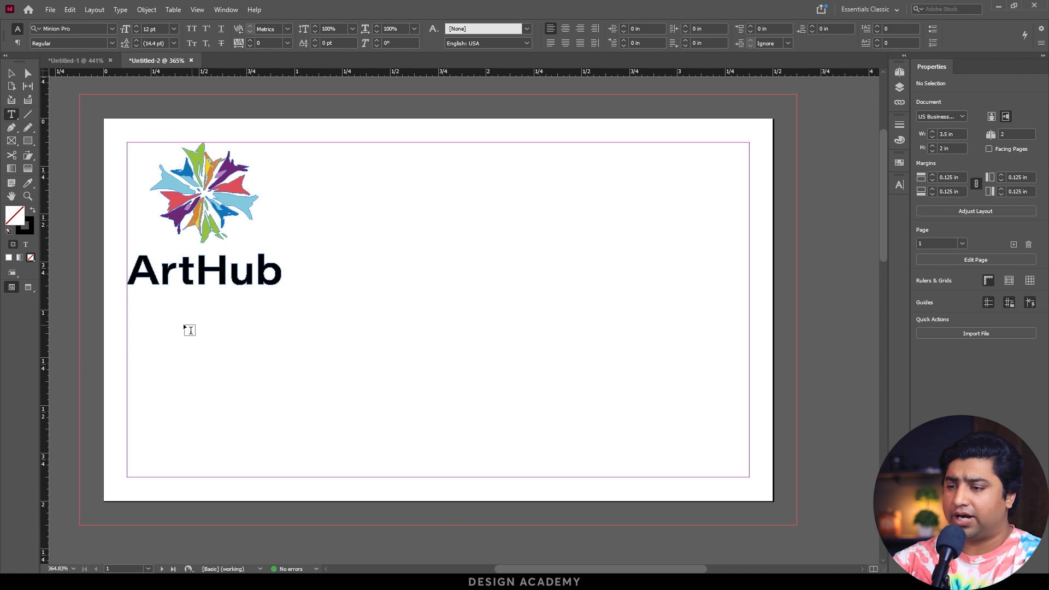
{"action": "left_click_drag", "start_coordinate": [179, 319], "coordinate": [433, 440]}
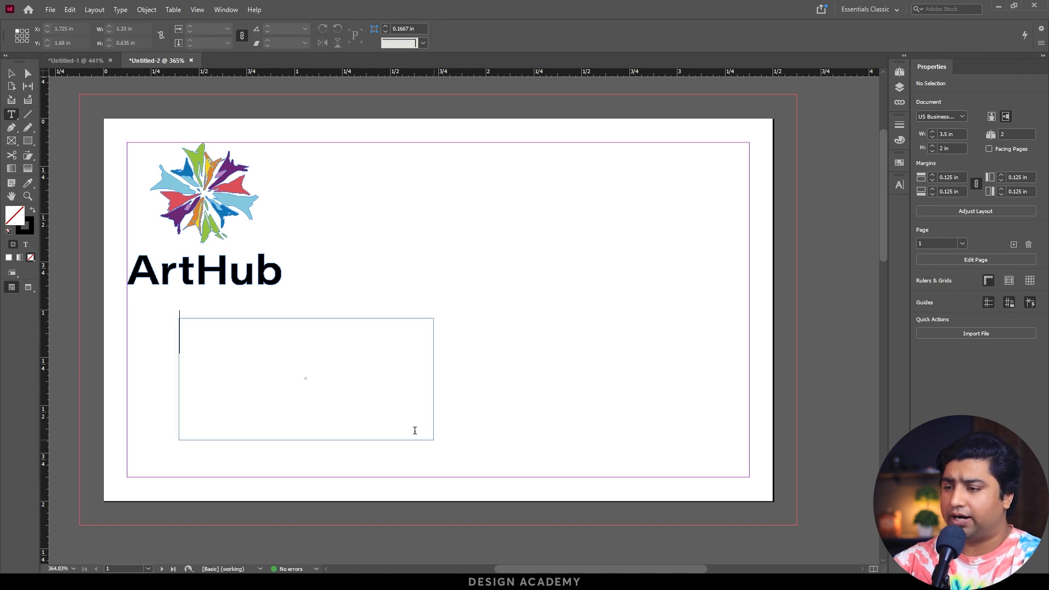
{"action": "type", "text": "Phone"}
{"action": "key", "text": "Return"}
{"action": "type", "text": "Email"}
{"action": "key", "text": "Return"}
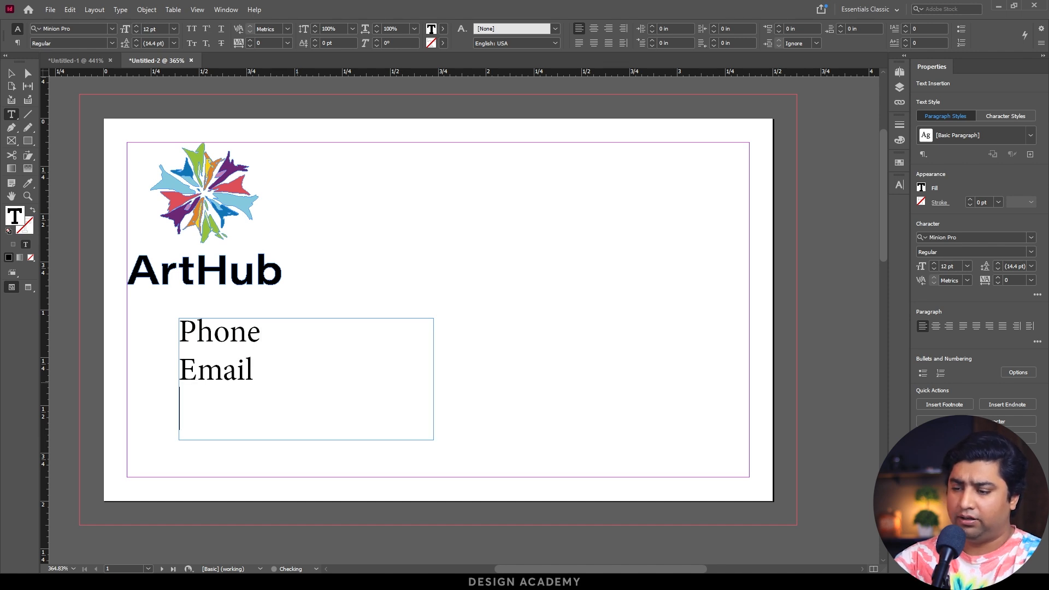
{"action": "type", "text": "Website:"}
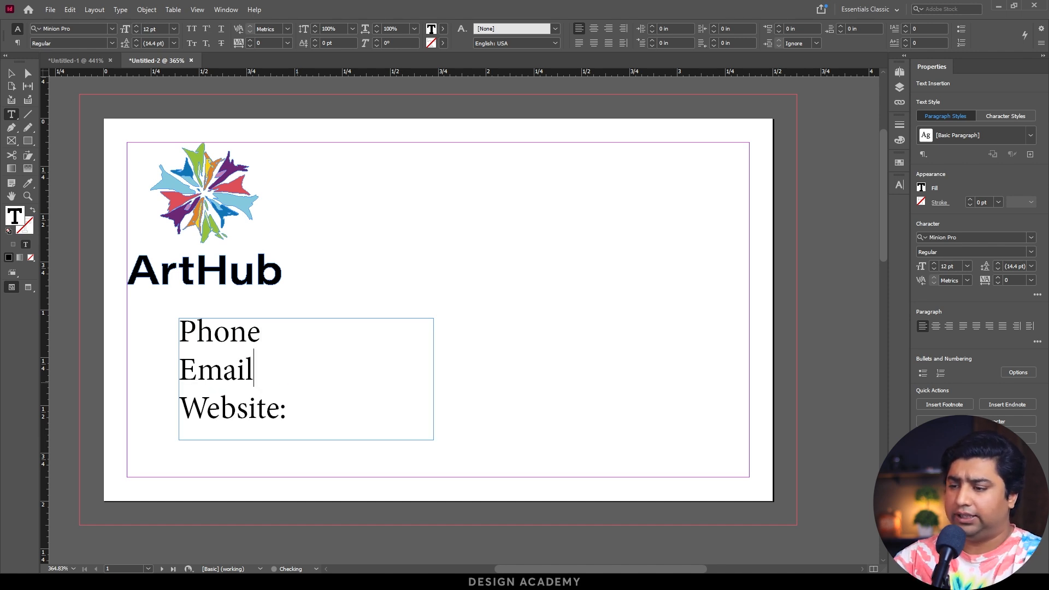
{"action": "key", "text": "Up"}
{"action": "type", "text": ":"}
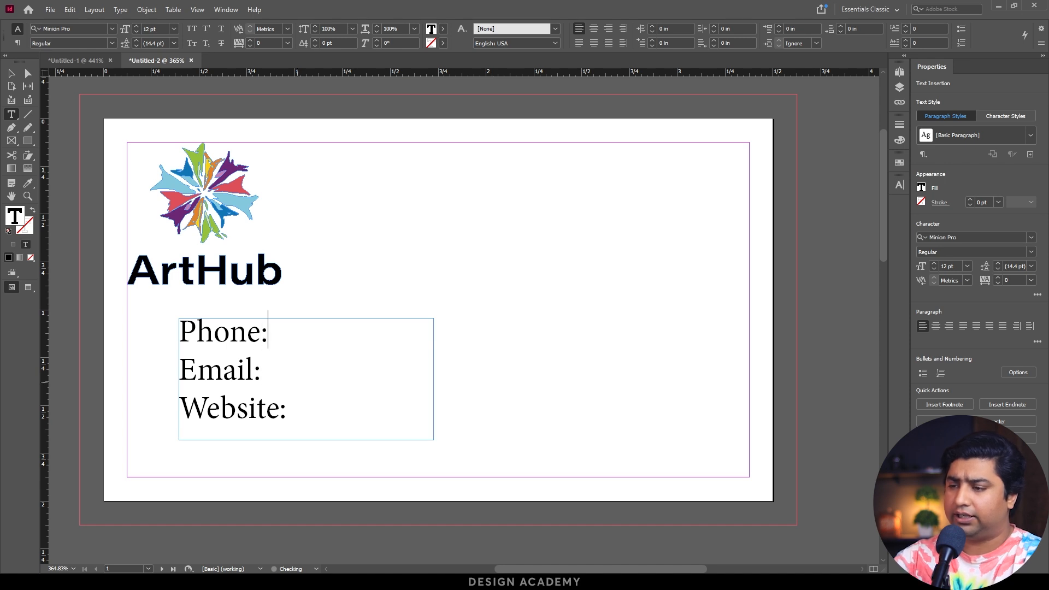
Move the contact text frame to about X 0.28 in, and set its font to Outfit Medium.
{"action": "left_click", "coordinate": [10, 74]}
{"action": "left_click_drag", "start_coordinate": [257, 333], "coordinate": [236, 334]}
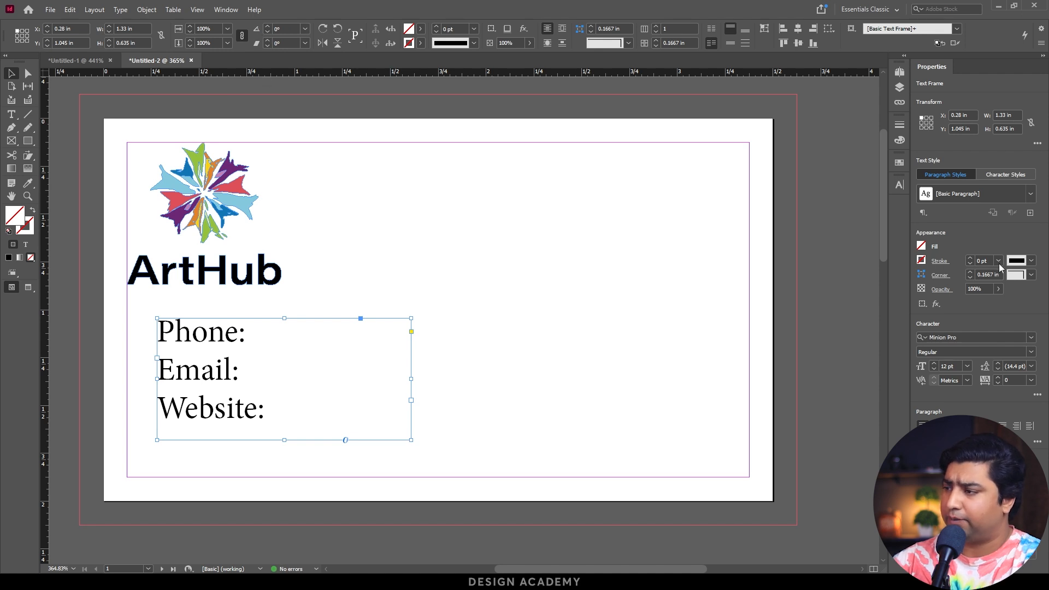
{"action": "left_click", "coordinate": [1031, 337]}
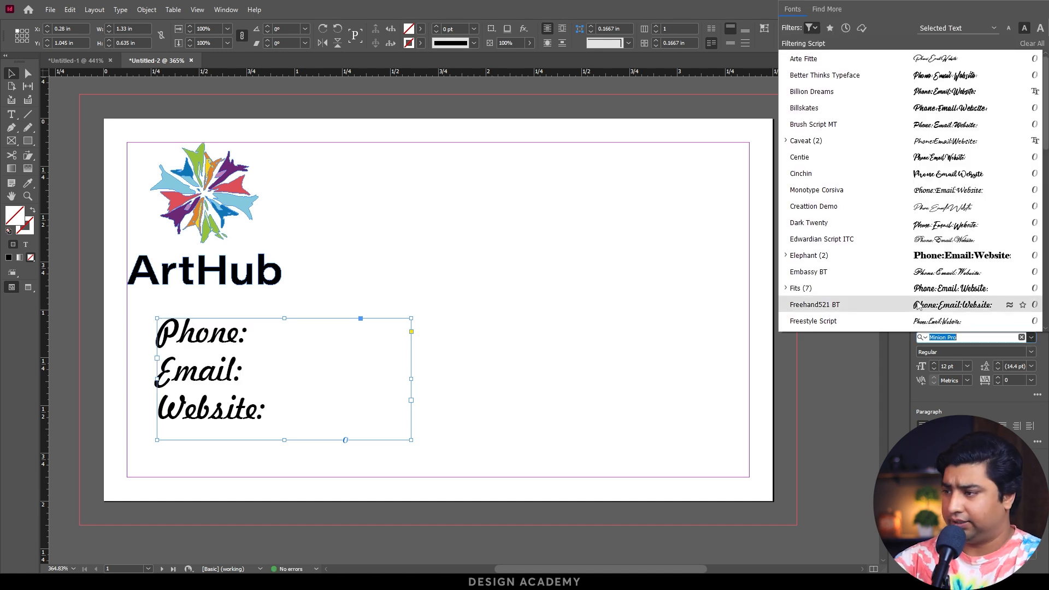
{"action": "type", "text": "outfi"}
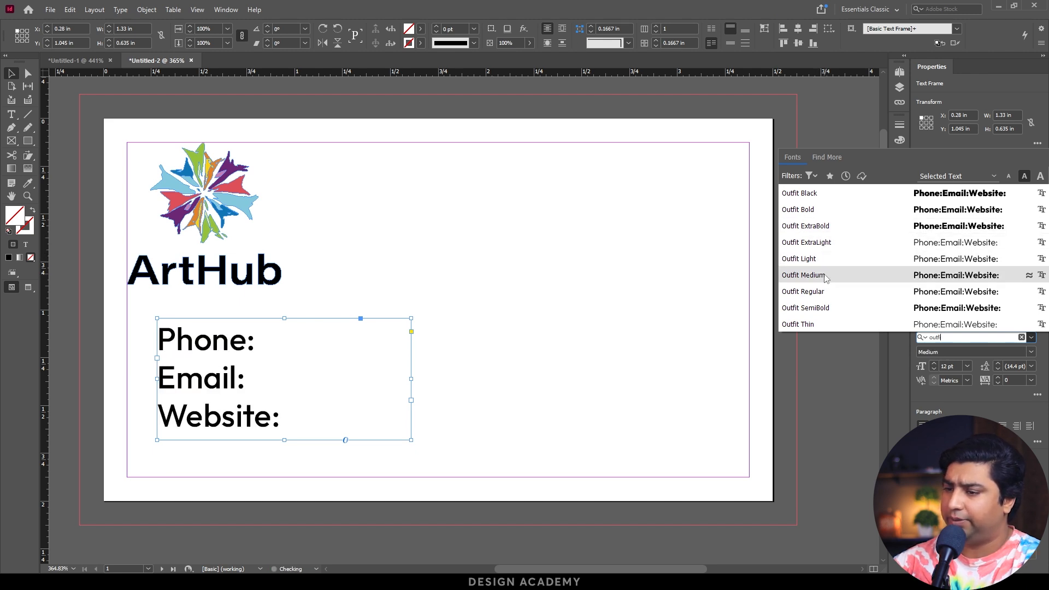
{"action": "left_click", "coordinate": [825, 275]}
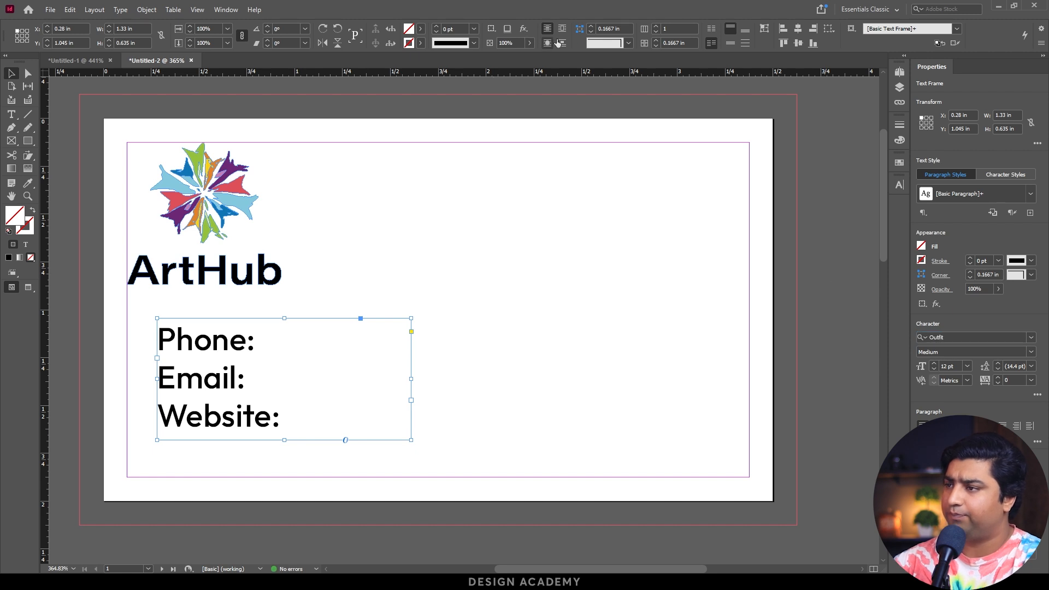
Set the font size of all three contact lines to 7 pt.
{"action": "triple_click", "coordinate": [237, 348]}
{"action": "key", "text": "ctrl+a"}
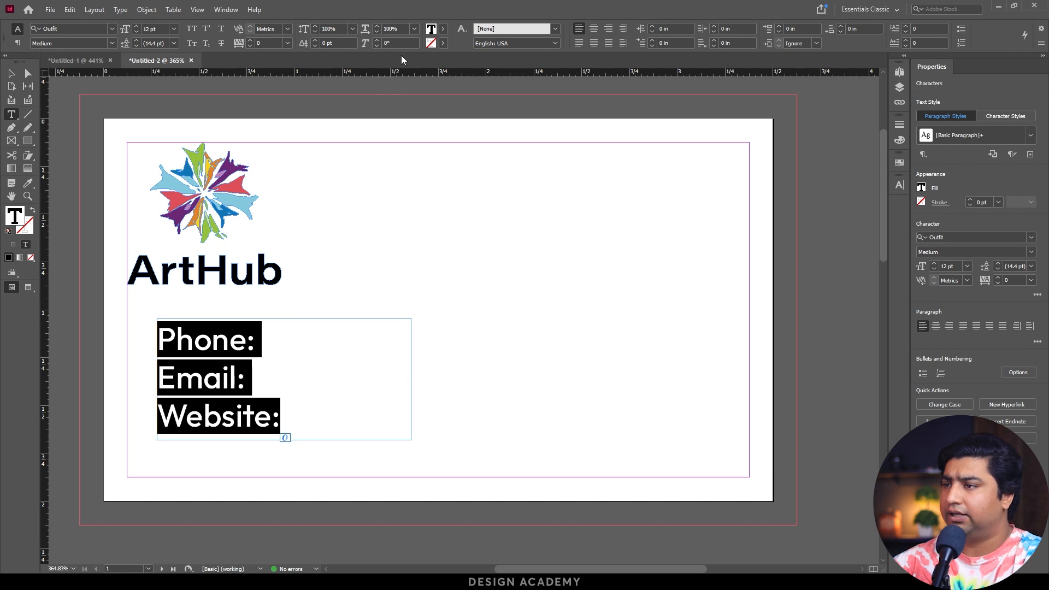
{"action": "left_click_drag", "start_coordinate": [957, 268], "coordinate": [930, 270]}
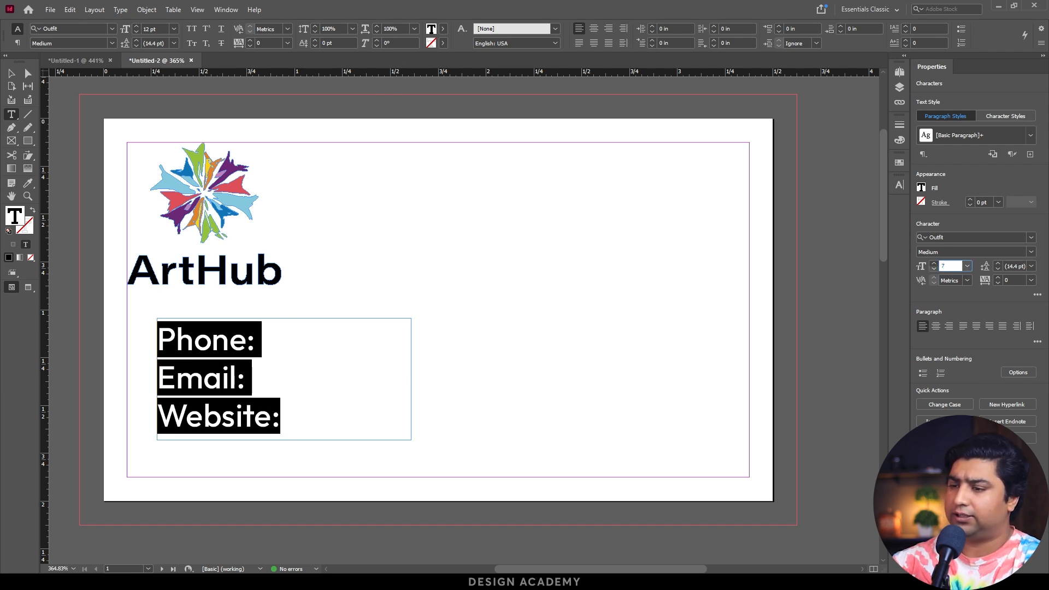
{"action": "type", "text": "7"}
{"action": "key", "text": "Return"}
{"action": "key", "text": "Escape"}
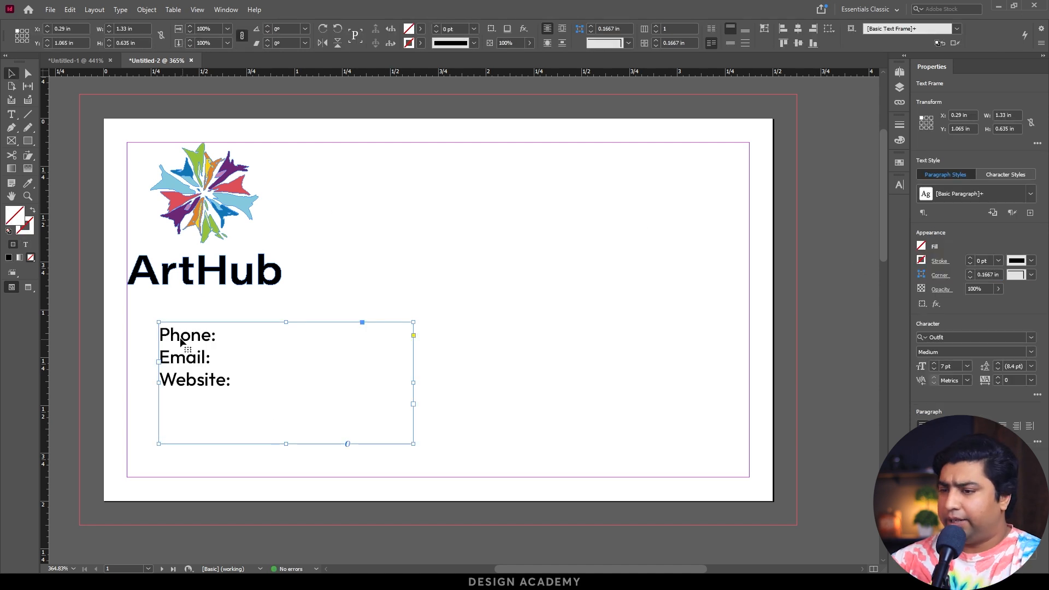
Shorten the three contact lines to the single letters P, E and W.
{"action": "double_click", "coordinate": [180, 340]}
{"action": "left_click_drag", "start_coordinate": [170, 335], "coordinate": [237, 340]}
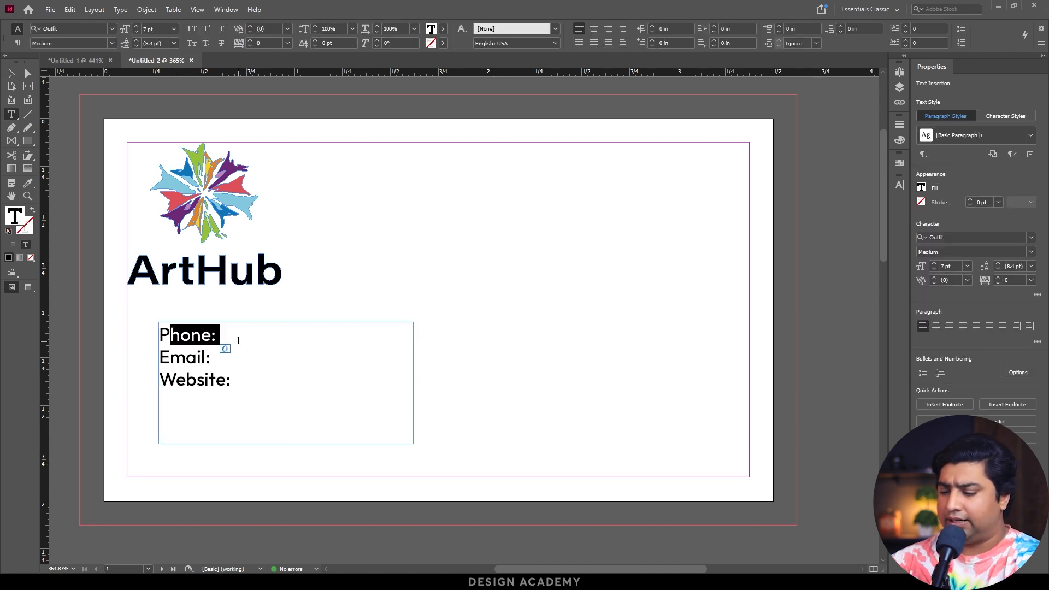
{"action": "key", "text": "BackSpace"}
{"action": "left_click_drag", "start_coordinate": [171, 335], "coordinate": [234, 333]}
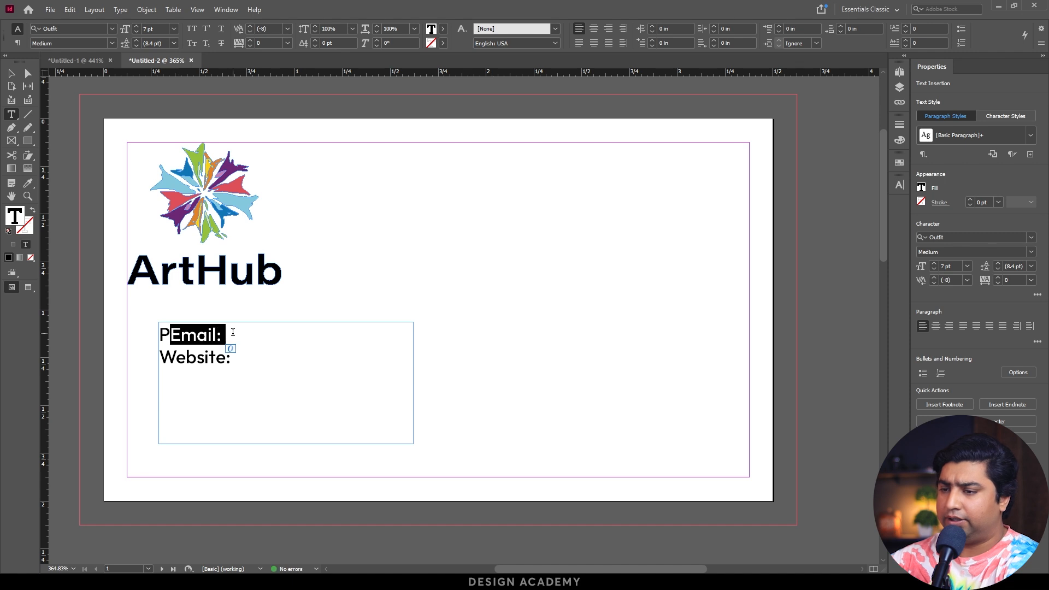
{"action": "key", "text": "BackSpace"}
{"action": "left_click", "coordinate": [160, 354]}
{"action": "type", "text": "E"}
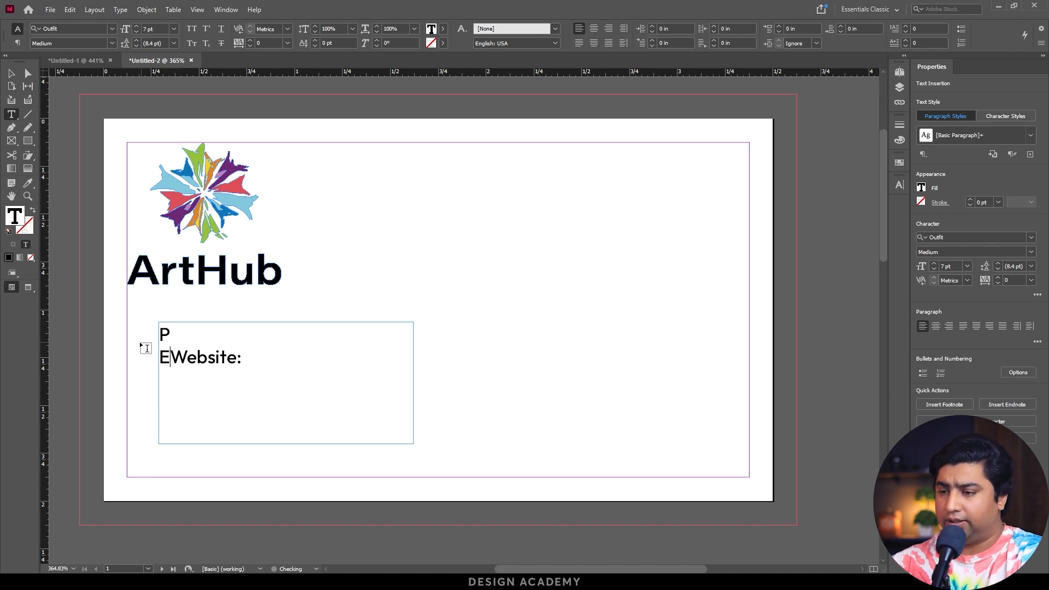
{"action": "left_click_drag", "start_coordinate": [171, 356], "coordinate": [297, 358]}
{"action": "key", "text": "BackSpace"}
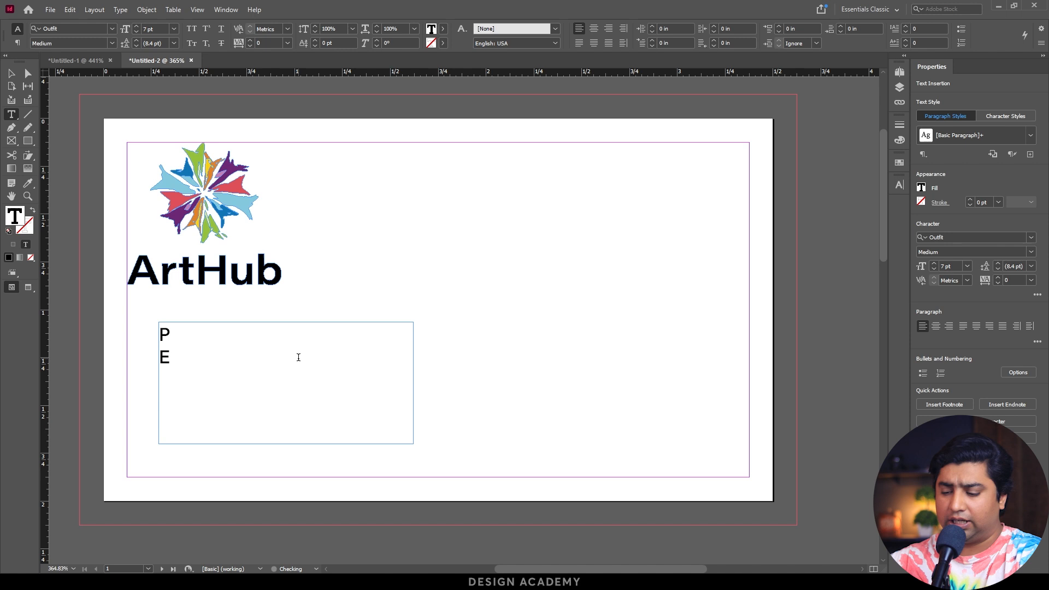
{"action": "type", "text": "W"}
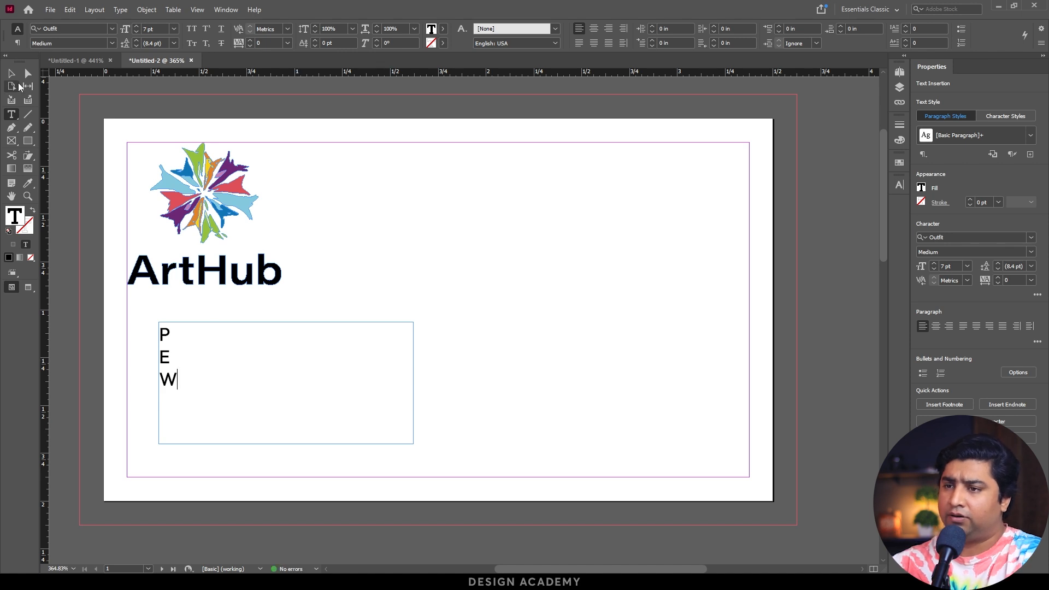
Shrink the letter frame to about 0.165 by 0.53 in, and set its leading to 13 pt.
{"action": "left_click", "coordinate": [10, 73]}
{"action": "left_click_drag", "start_coordinate": [412, 382], "coordinate": [191, 382]}
{"action": "mouse_move", "coordinate": [175, 443]}
{"action": "left_mouse_down"}
{"action": "mouse_move", "coordinate": [171, 414]}
{"action": "mouse_move", "coordinate": [174, 424]}
{"action": "left_mouse_up"}
{"action": "double_click", "coordinate": [1012, 366]}
{"action": "left_click", "coordinate": [998, 364]}
{"action": "left_click", "coordinate": [999, 363]}
{"action": "left_click", "coordinate": [999, 363]}
{"action": "left_click", "coordinate": [998, 363]}
{"action": "left_click", "coordinate": [999, 363]}
Place a copy of the letter frame directly beside it, about 0.735 in wide, and enter the phone number on its first line.
{"action": "left_click", "coordinate": [283, 378]}
{"action": "left_click_drag", "start_coordinate": [170, 371], "coordinate": [331, 373]}
{"action": "double_click", "coordinate": [201, 335]}
{"action": "double_click", "coordinate": [206, 335]}
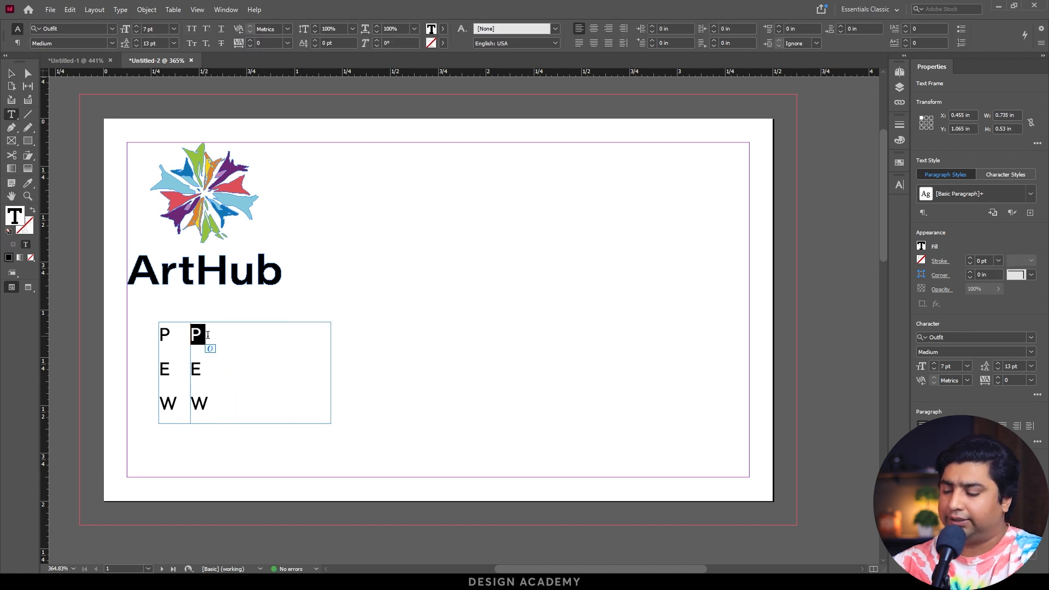
{"action": "type", "text": "114 E"}
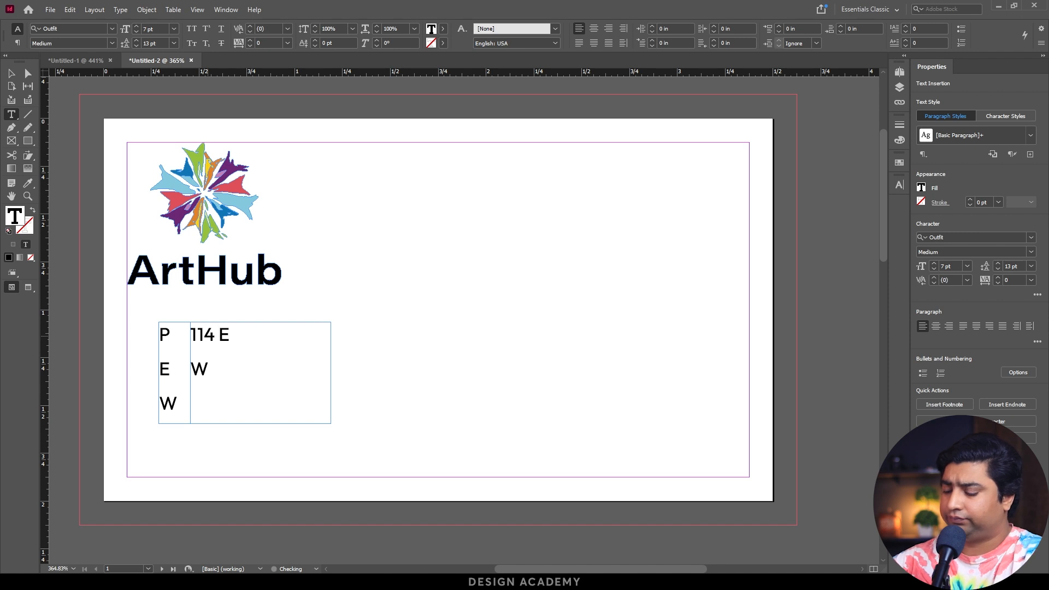
{"action": "key", "text": "shift+Right"}
{"action": "type", "text": "558"}
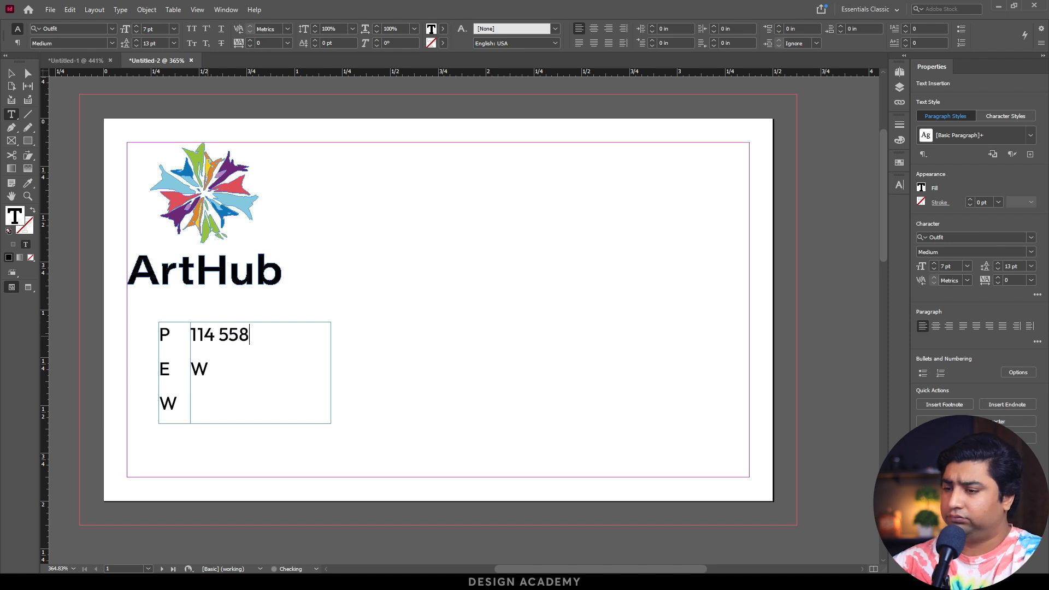
{"action": "type", "text": " 887"}
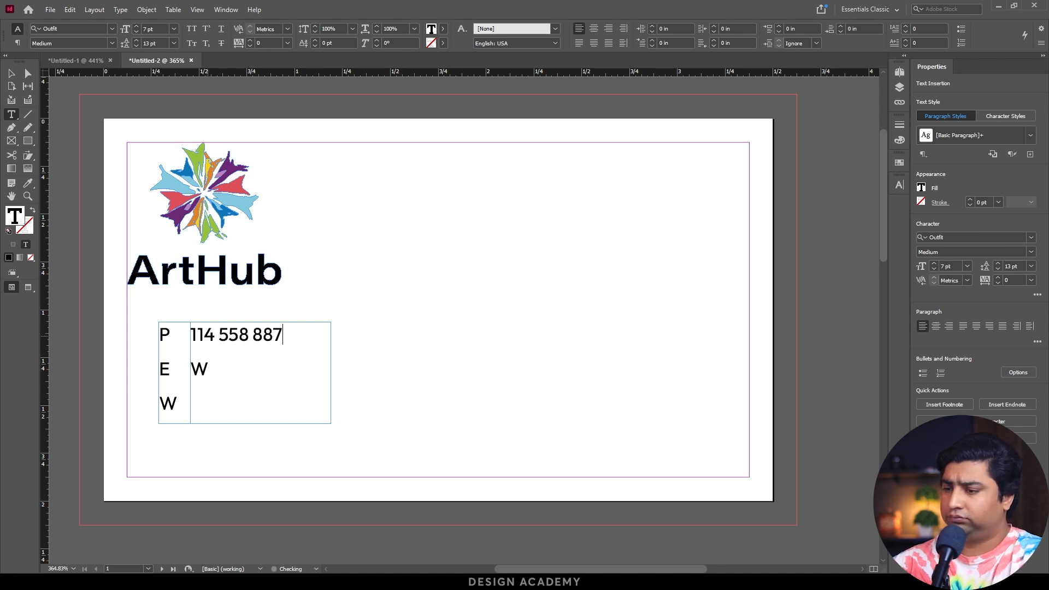
Enter the e-mail address on the second line of the details frame, and widen the frame so the address fits on one line.
{"action": "double_click", "coordinate": [207, 378]}
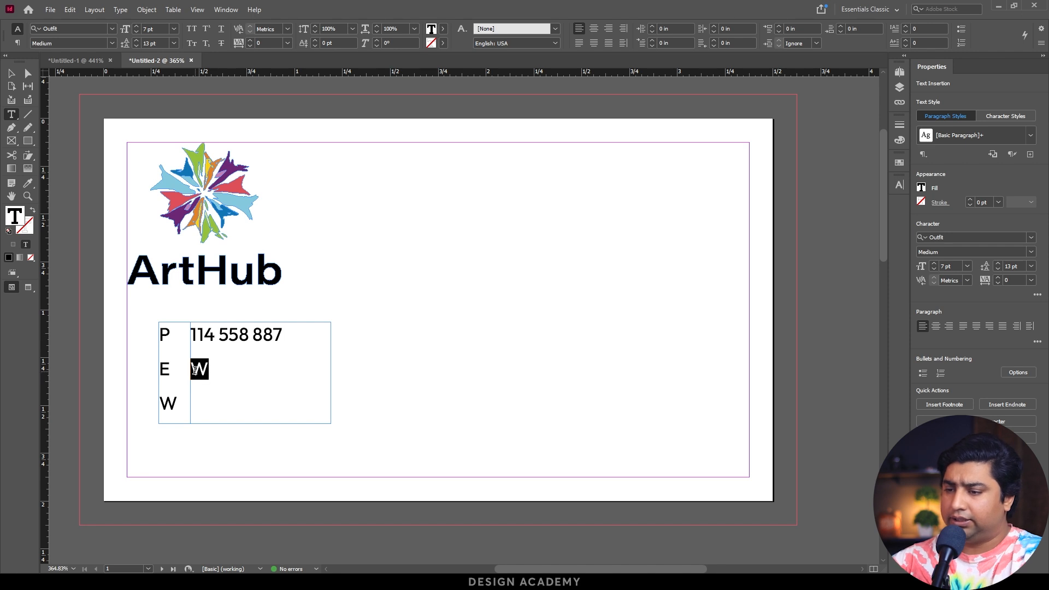
{"action": "type", "text": "info@"}
{"action": "type", "text": "websiteurl"}
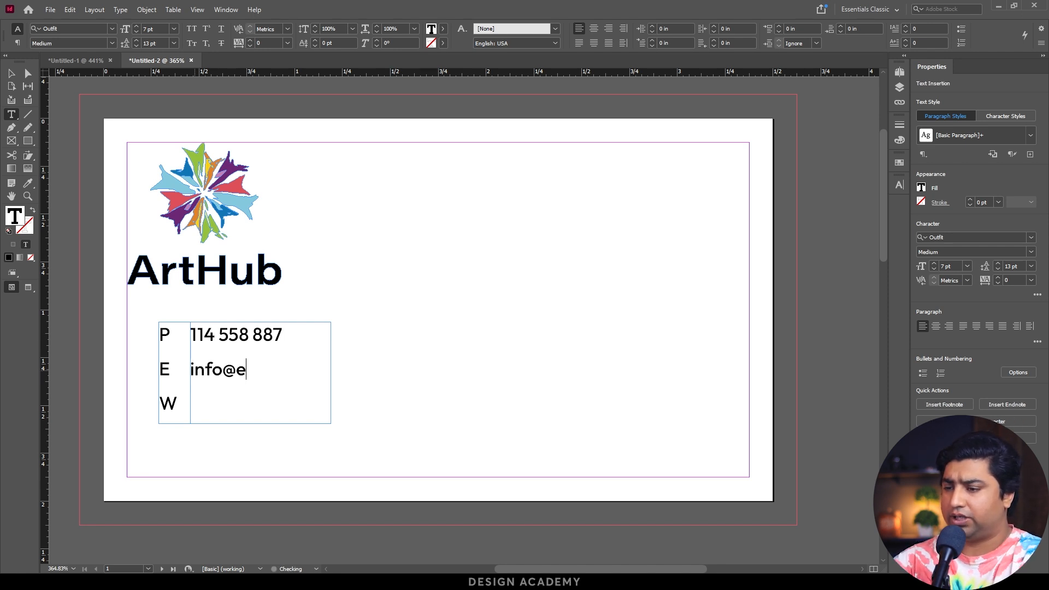
{"action": "type", "text": ".com"}
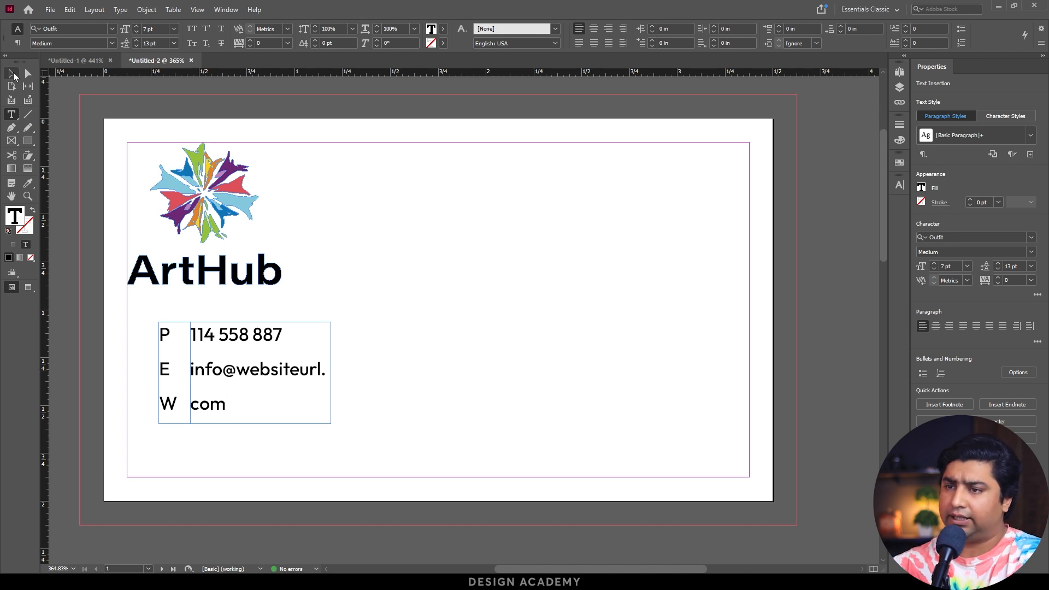
{"action": "left_click", "coordinate": [11, 73]}
{"action": "left_click_drag", "start_coordinate": [332, 375], "coordinate": [448, 374]}
{"action": "double_click", "coordinate": [306, 374]}
{"action": "key", "text": "End"}
{"action": "key", "text": "Down"}
{"action": "type", "text": "www.websit"}
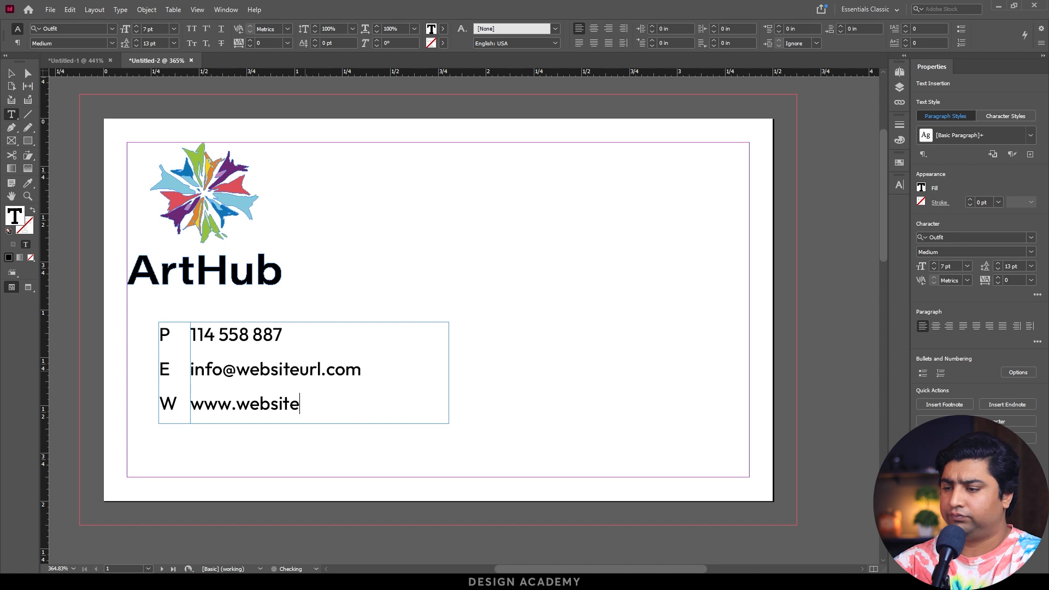
{"action": "type", "text": ".com"}
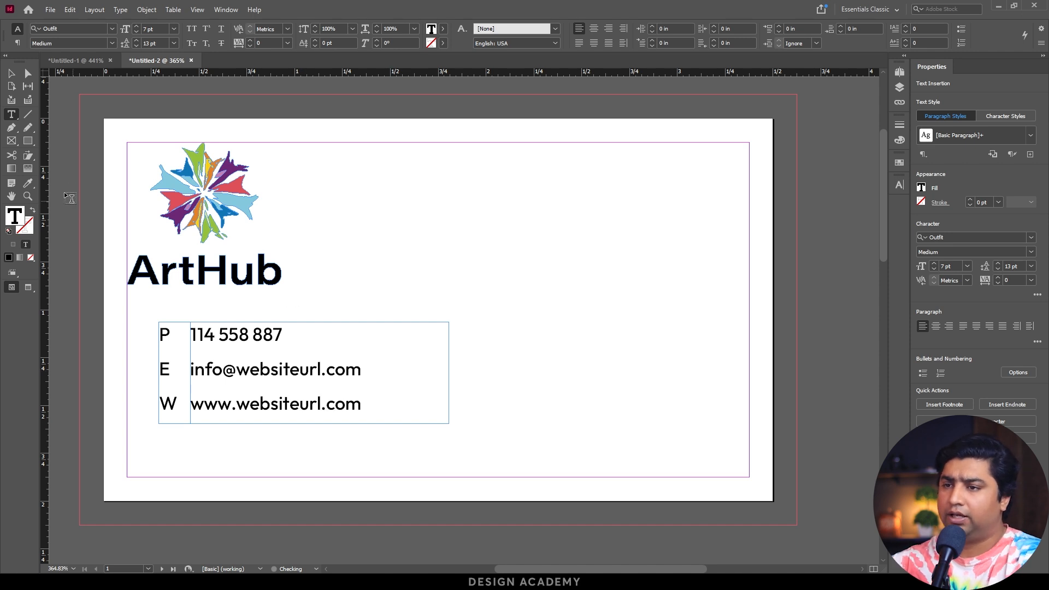
Centre the letters P, E and W within their text frame.
{"action": "left_click", "coordinate": [11, 77]}
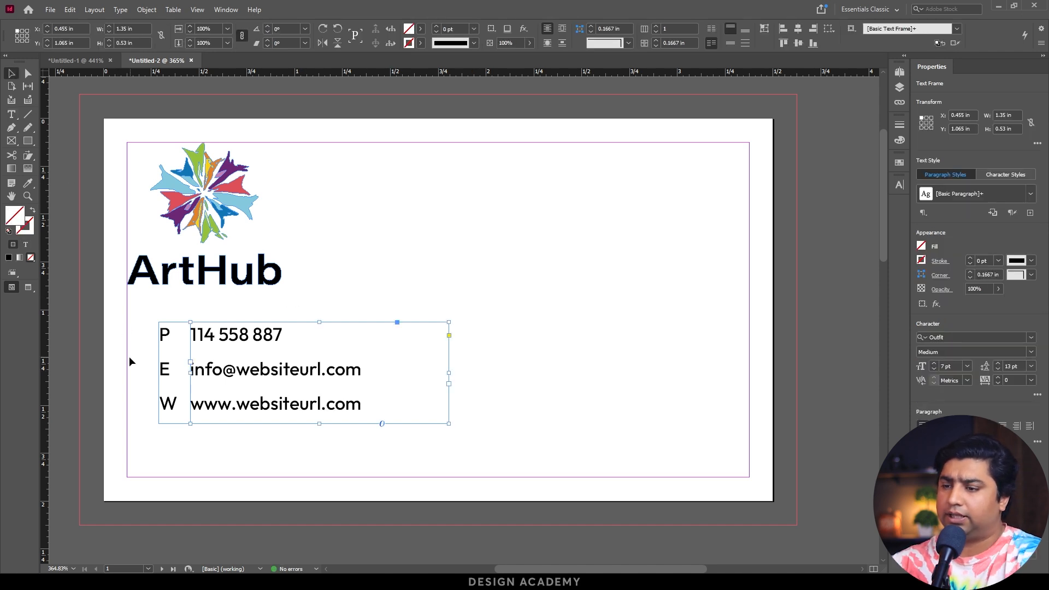
{"action": "left_click", "coordinate": [162, 369]}
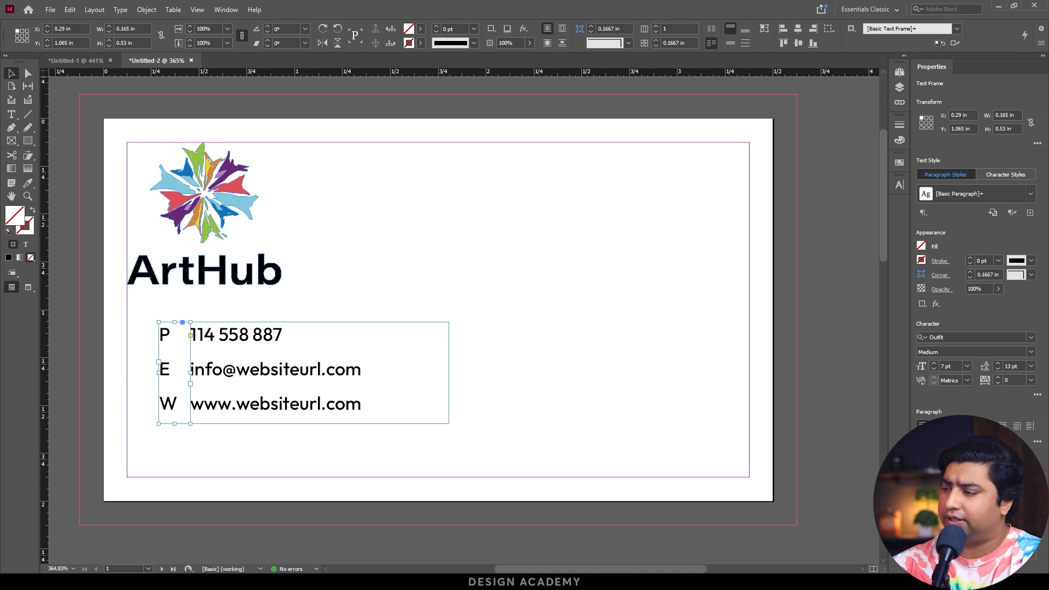
{"action": "key", "text": "ctrl+shift+c"}
{"action": "left_click", "coordinate": [310, 507]}
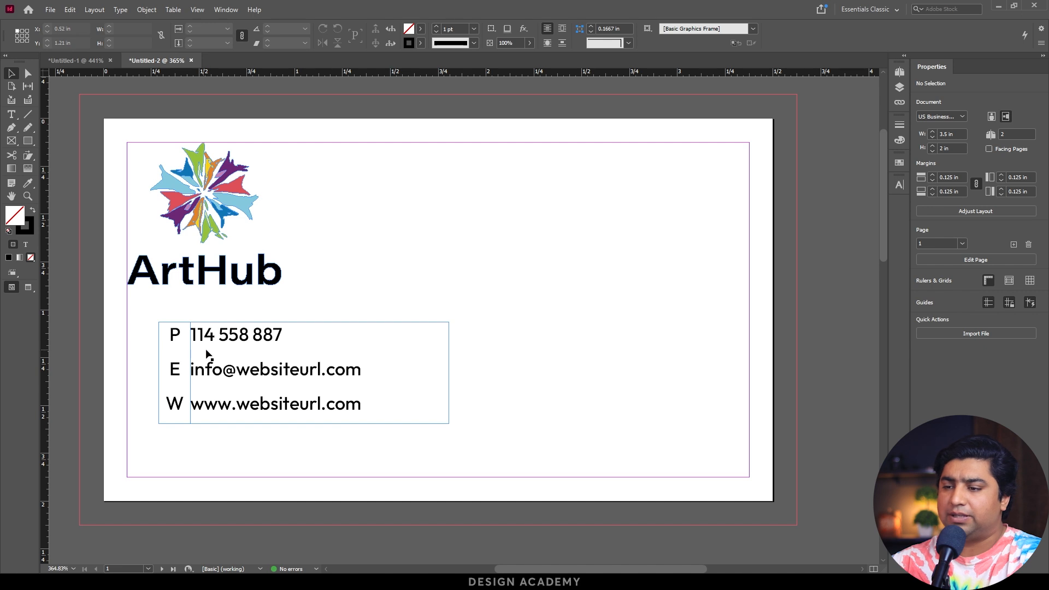
Draw a 0.165 by 0.53 in rectangle over the P/E/W frame, and sample the logo's red for its fill with the Eyedropper.
{"action": "key", "text": "m"}
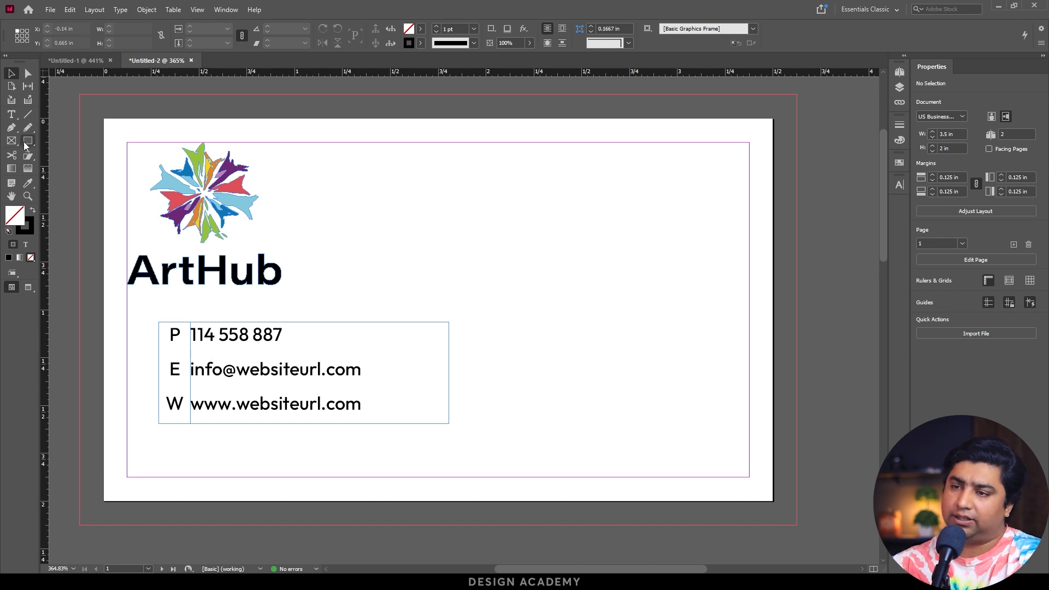
{"action": "mouse_move", "coordinate": [159, 322]}
{"action": "left_mouse_down"}
{"action": "mouse_move", "coordinate": [191, 369]}
{"action": "mouse_move", "coordinate": [191, 424]}
{"action": "left_mouse_up"}
{"action": "key", "text": "v"}
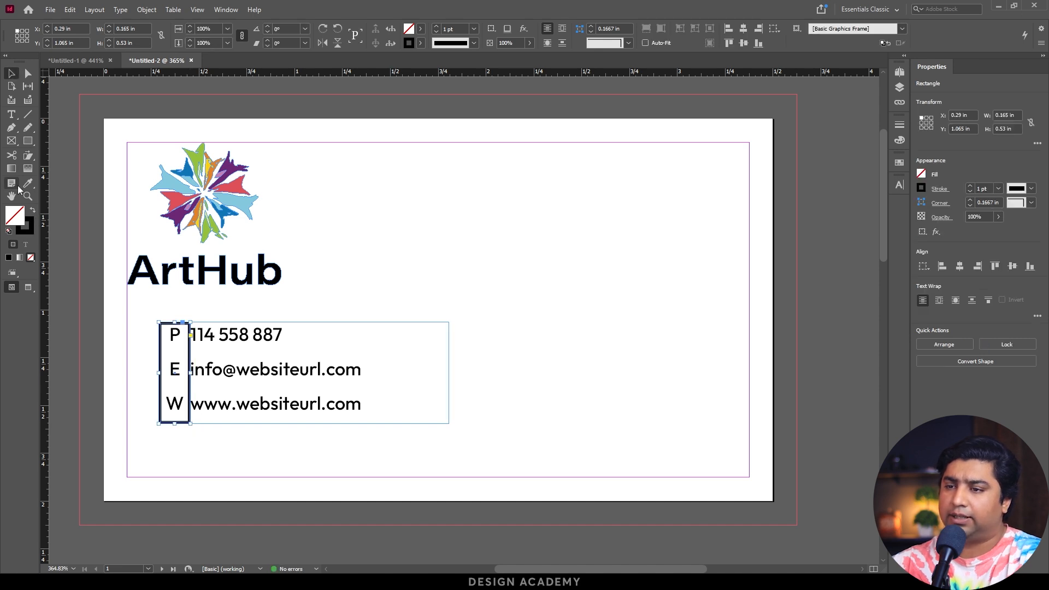
{"action": "left_click", "coordinate": [27, 183]}
{"action": "left_click", "coordinate": [168, 192]}
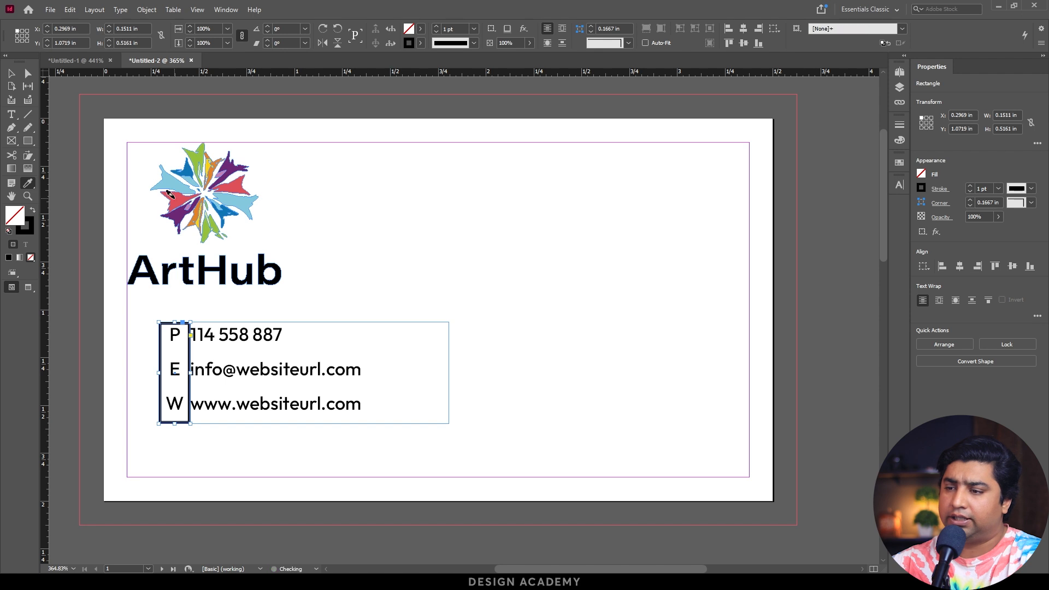
{"action": "left_click", "coordinate": [169, 193]}
{"action": "key", "text": "v"}
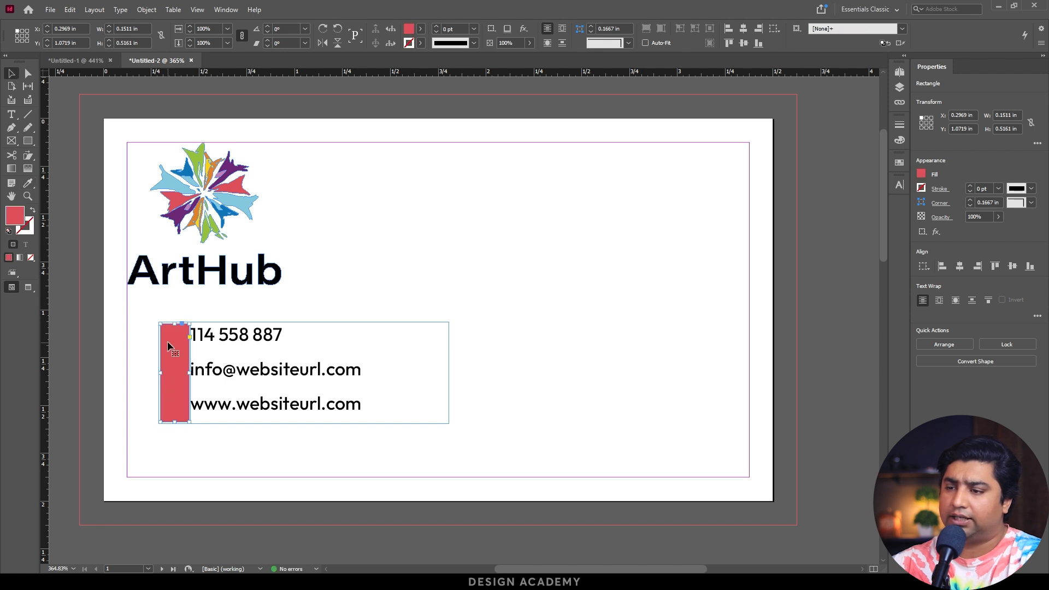
Send the red rectangle behind the P, E and W letters, and deselect it.
{"action": "right_click", "coordinate": [169, 346]}
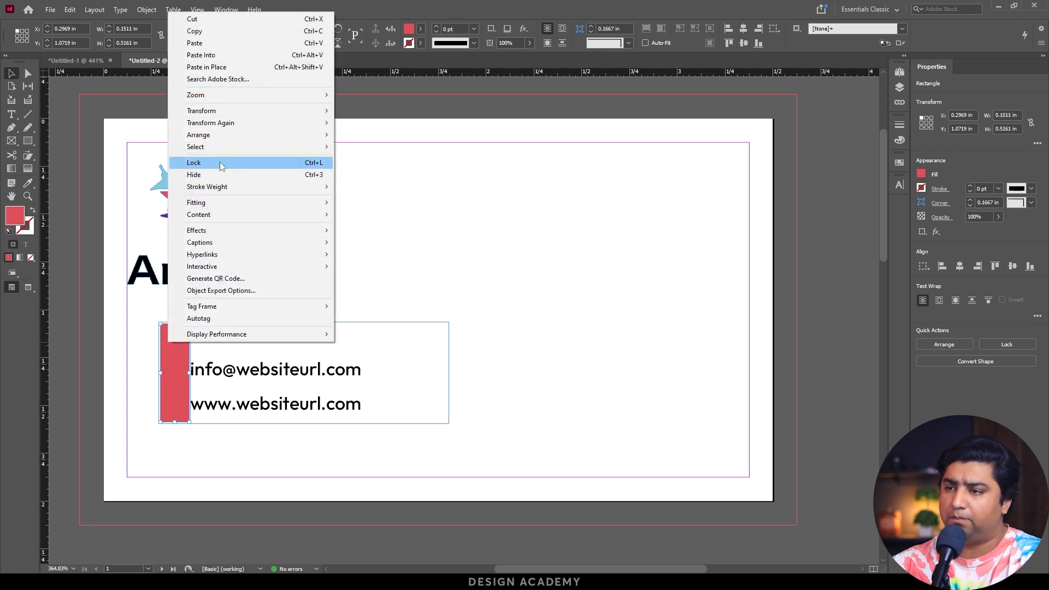
{"action": "mouse_move", "coordinate": [219, 135]}
{"action": "left_click", "coordinate": [385, 146]}
{"action": "left_click", "coordinate": [341, 499]}
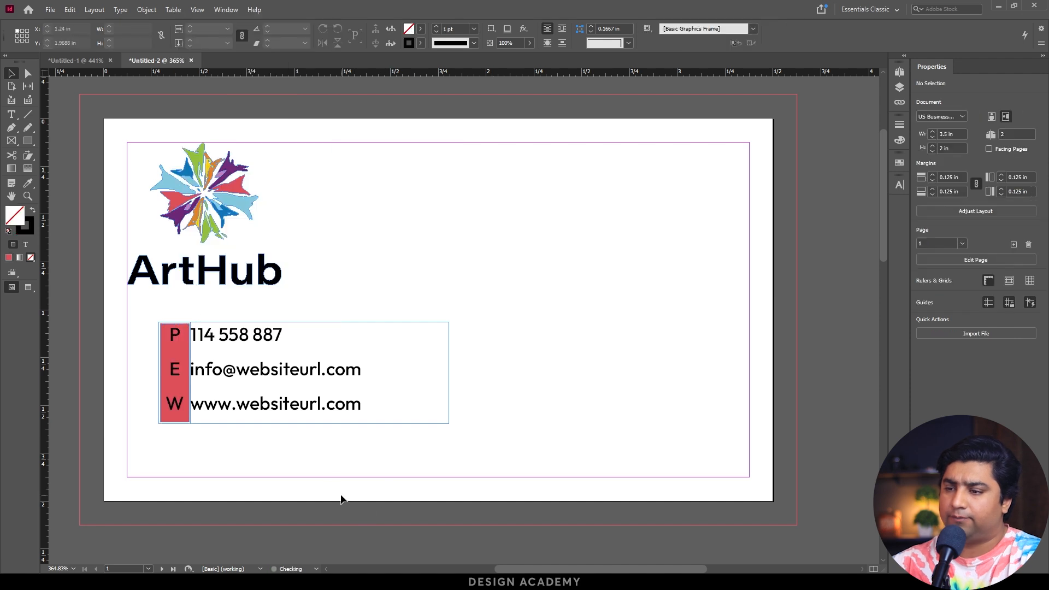
Extend the red rectangle to about 0.62 in high so it projects above and below the P, E and W text.
{"action": "left_click_drag", "start_coordinate": [146, 316], "coordinate": [480, 473]}
{"action": "left_click", "coordinate": [140, 218]}
{"action": "left_click_drag", "start_coordinate": [138, 394], "coordinate": [140, 418]}
Fill the letters P, E and W with white.
{"action": "key", "text": "t"}
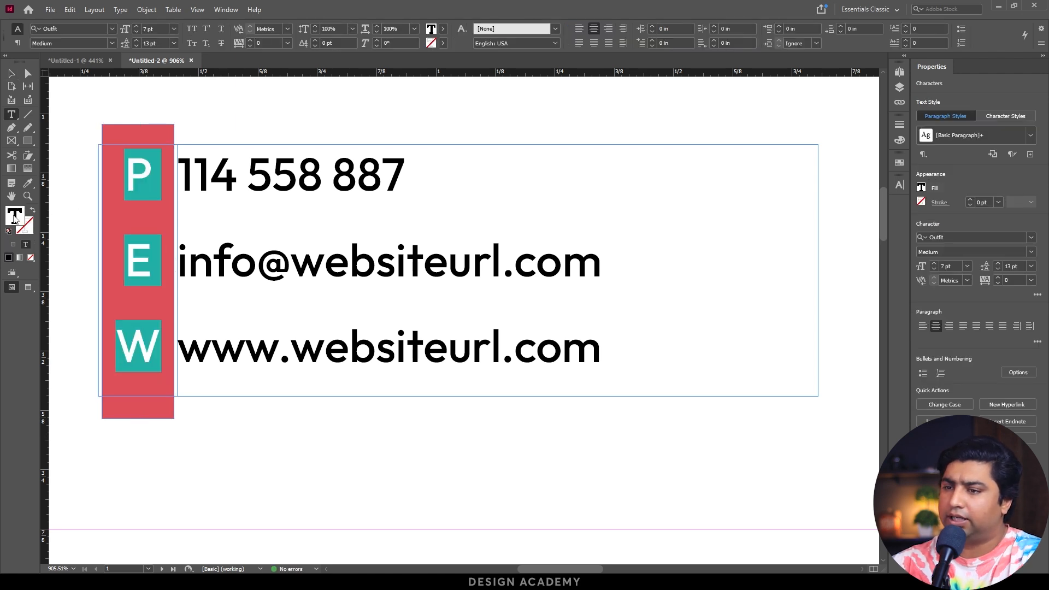
{"action": "double_click", "coordinate": [15, 217]}
{"action": "left_click", "coordinate": [406, 281]}
{"action": "mouse_move", "coordinate": [406, 281]}
{"action": "left_mouse_down"}
{"action": "mouse_move", "coordinate": [513, 251]}
{"action": "mouse_move", "coordinate": [523, 222]}
{"action": "left_mouse_up"}
{"action": "key", "text": "Return"}
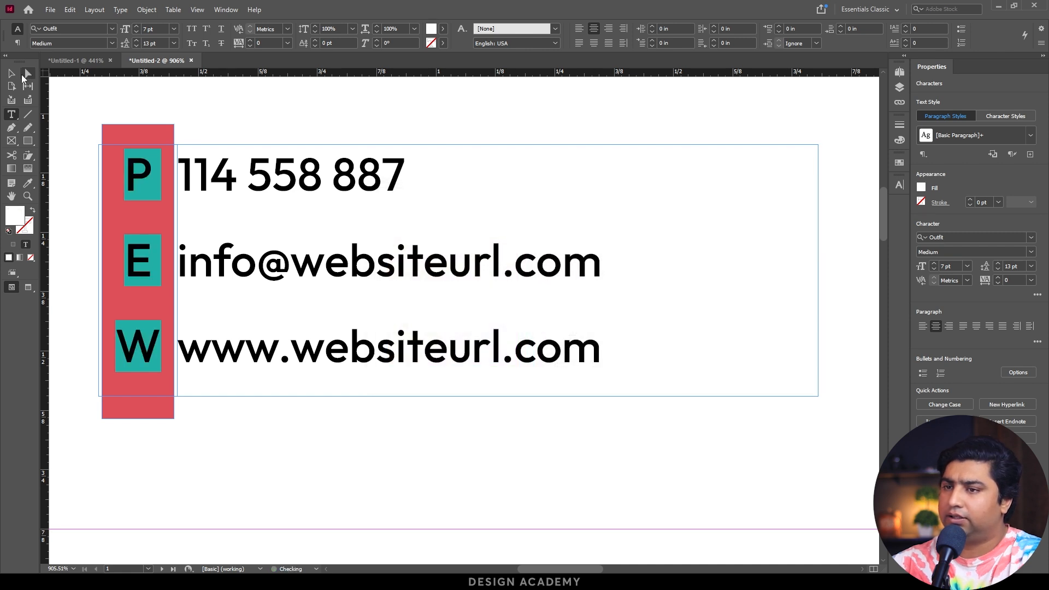
{"action": "key", "text": "Escape"}
Move the contact details frame right to X 0.498 in, leaving a gap beside the red rectangle, and deselect it.
{"action": "left_click", "coordinate": [133, 110]}
{"action": "left_click", "coordinate": [281, 273]}
{"action": "left_click_drag", "start_coordinate": [284, 269], "coordinate": [282, 269]}
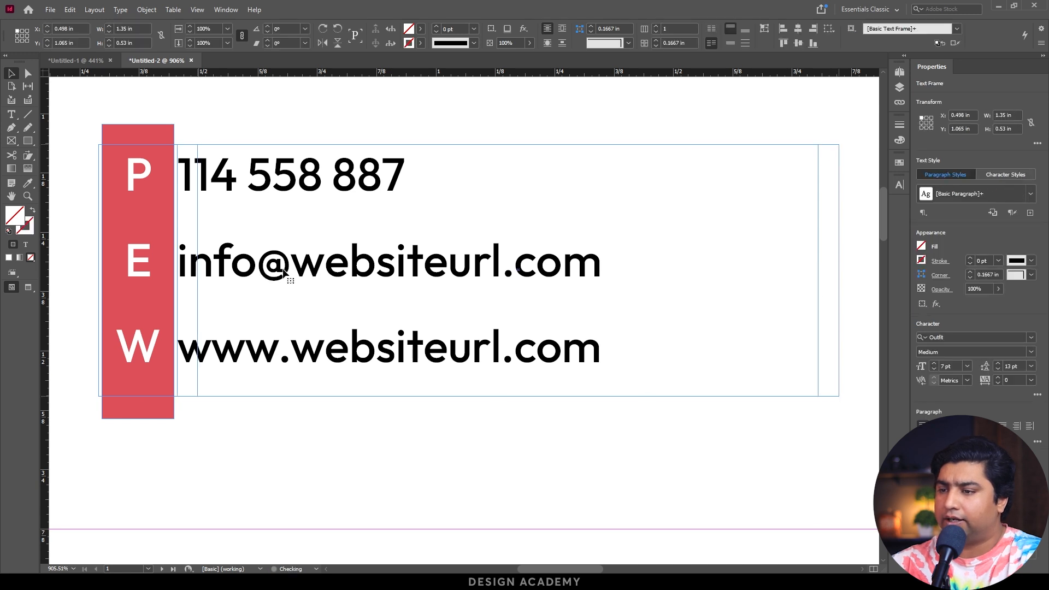
{"action": "left_click", "coordinate": [261, 427]}
Set the contact details text to the Regular weight and shift the whole contact block slightly down.
{"action": "key", "text": "ctrl+minus"}
{"action": "key", "text": "ctrl+minus"}
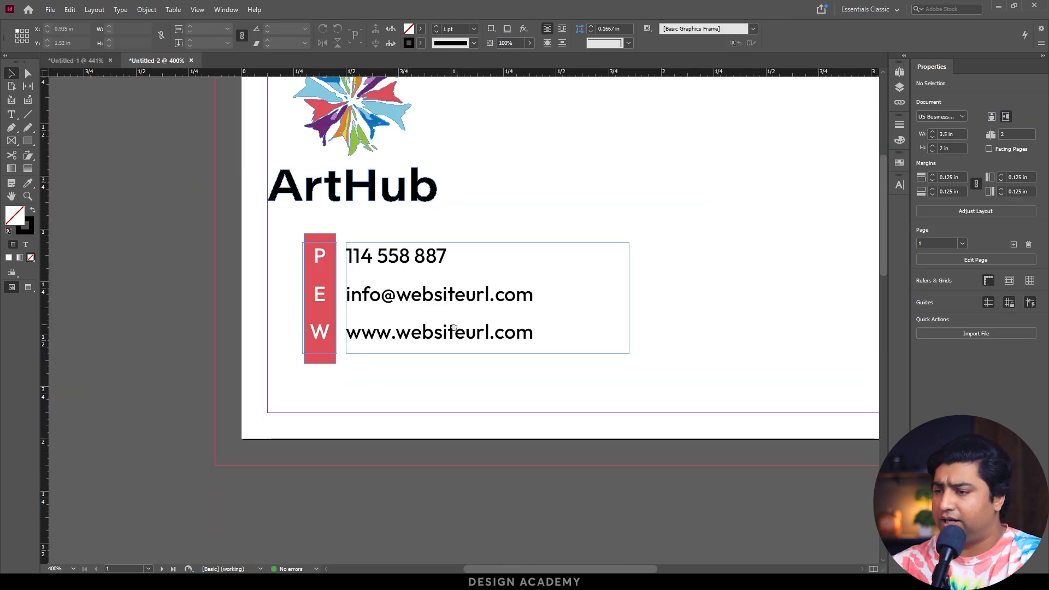
{"action": "key", "text": "ctrl+minus"}
{"action": "left_click", "coordinate": [198, 343]}
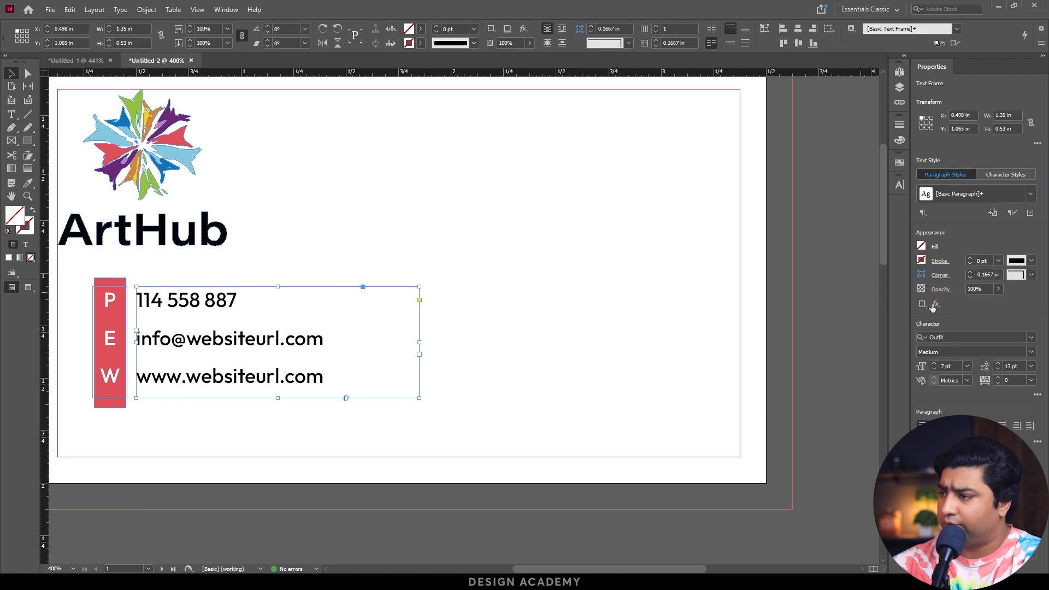
{"action": "left_click", "coordinate": [1026, 350]}
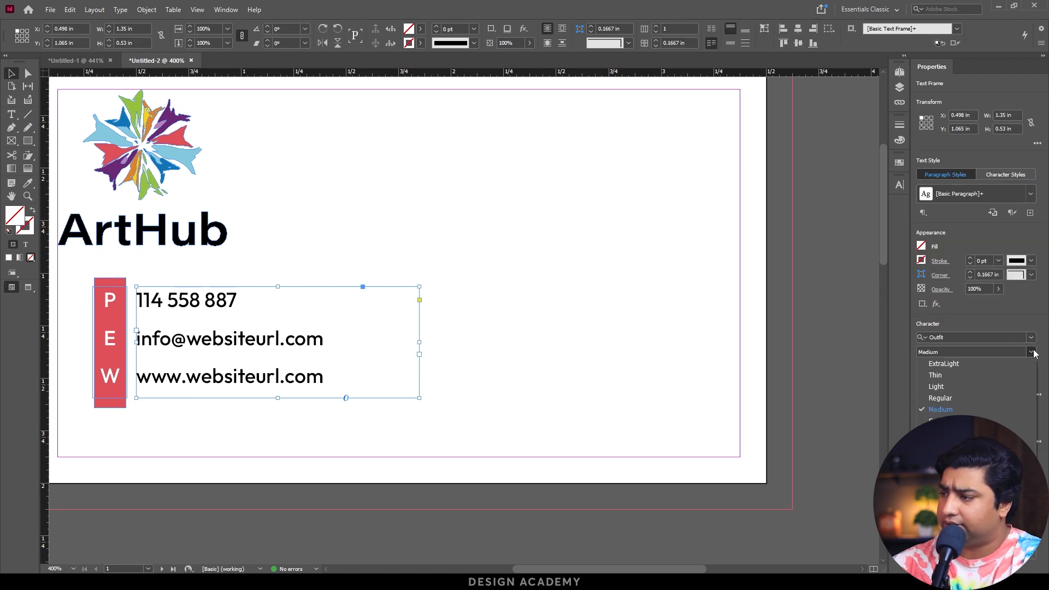
{"action": "left_click", "coordinate": [944, 400]}
{"action": "left_click", "coordinate": [591, 385]}
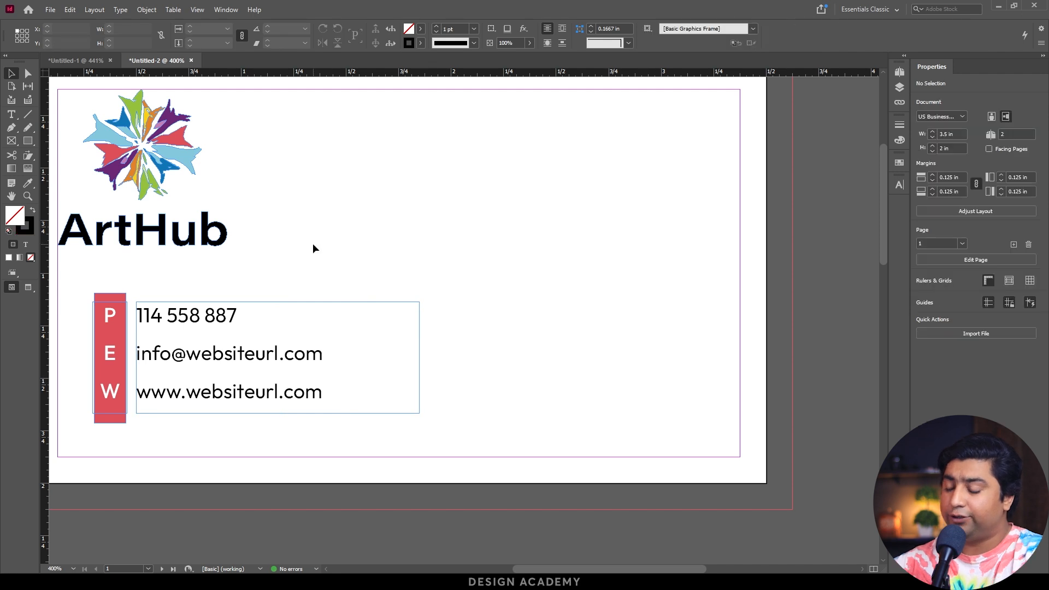
Copy the colourful logo mark without the ArtHub name from art hub.ai in Illustrator, and paste it over the InDesign card's right edge.
{"action": "key", "text": "ctrl+minus"}
{"action": "key", "text": "ctrl+minus"}
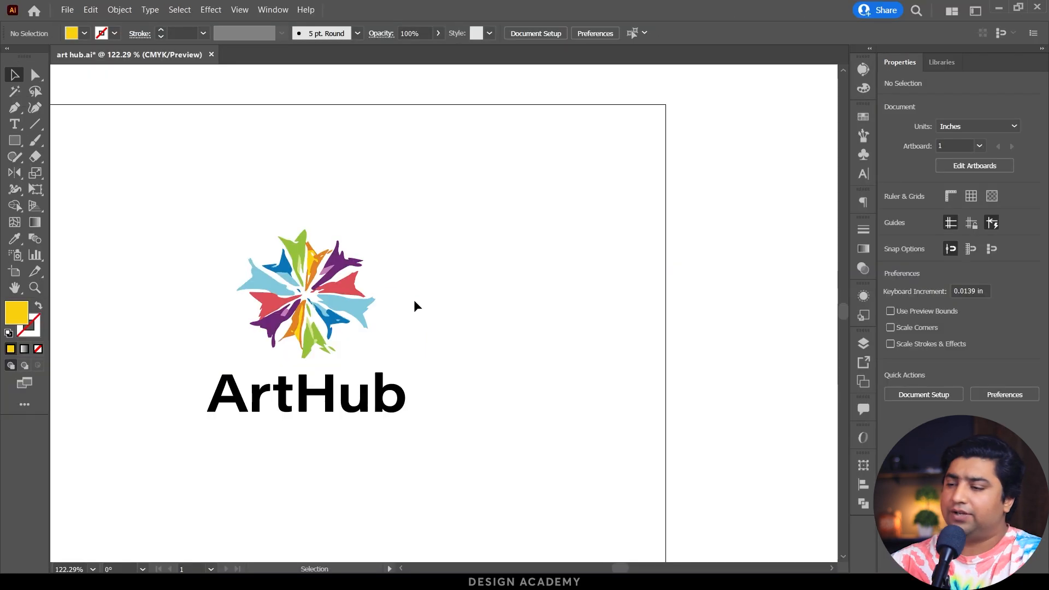
{"action": "left_click_drag", "start_coordinate": [199, 221], "coordinate": [449, 353]}
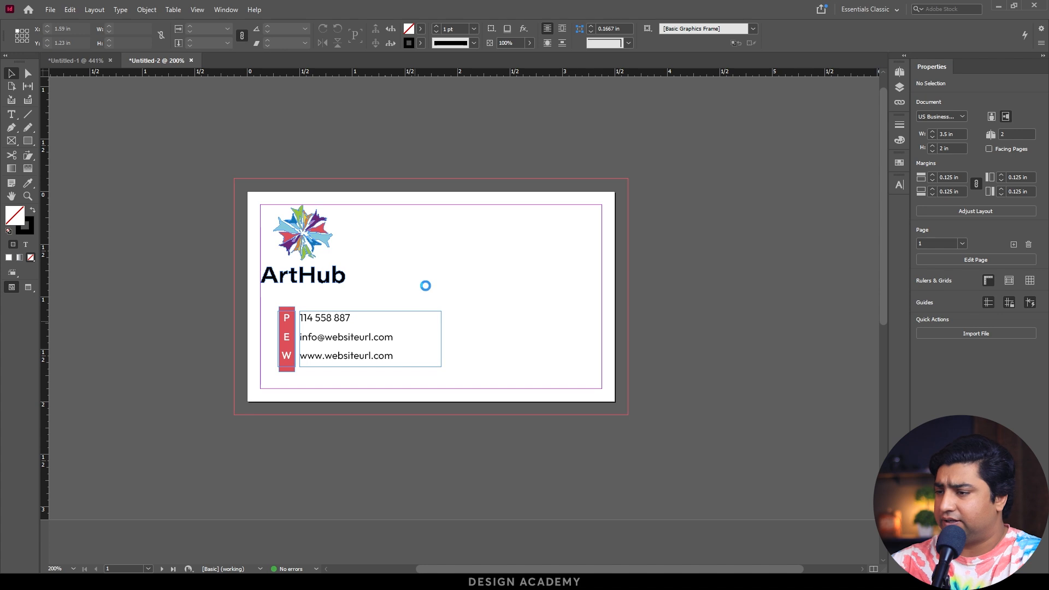
{"action": "key", "text": "ctrl+v"}
{"action": "left_click_drag", "start_coordinate": [491, 295], "coordinate": [620, 298]}
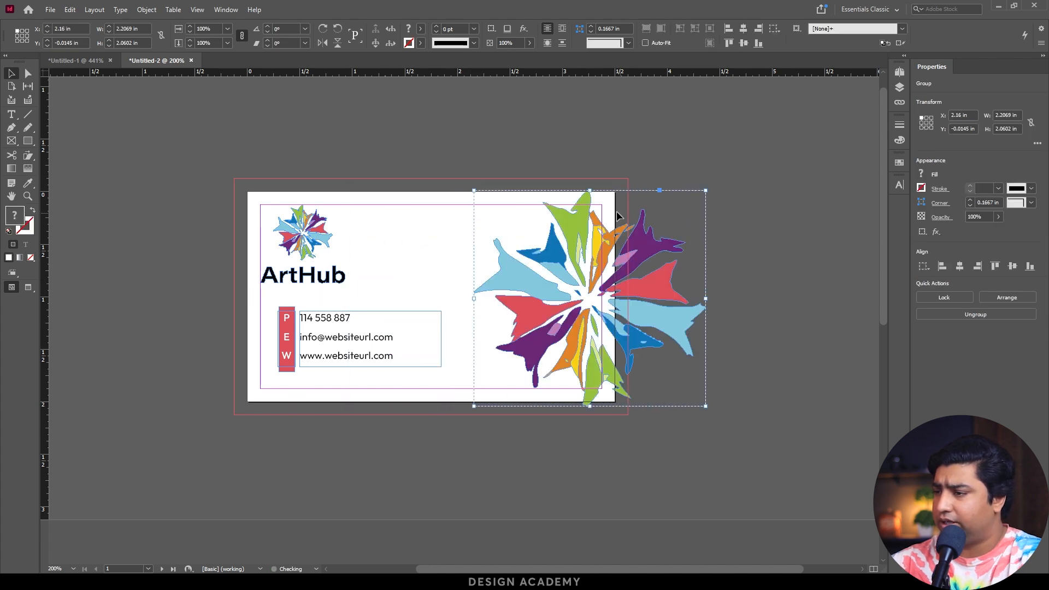
Enlarge the pasted logo mark proportionally to about 2.58 by 2.41 in, move it slightly left to X 2.045 in, and deselect it.
{"action": "left_click_drag", "start_coordinate": [706, 191], "coordinate": [728, 186]}
{"action": "left_click_drag", "start_coordinate": [733, 405], "coordinate": [745, 417]}
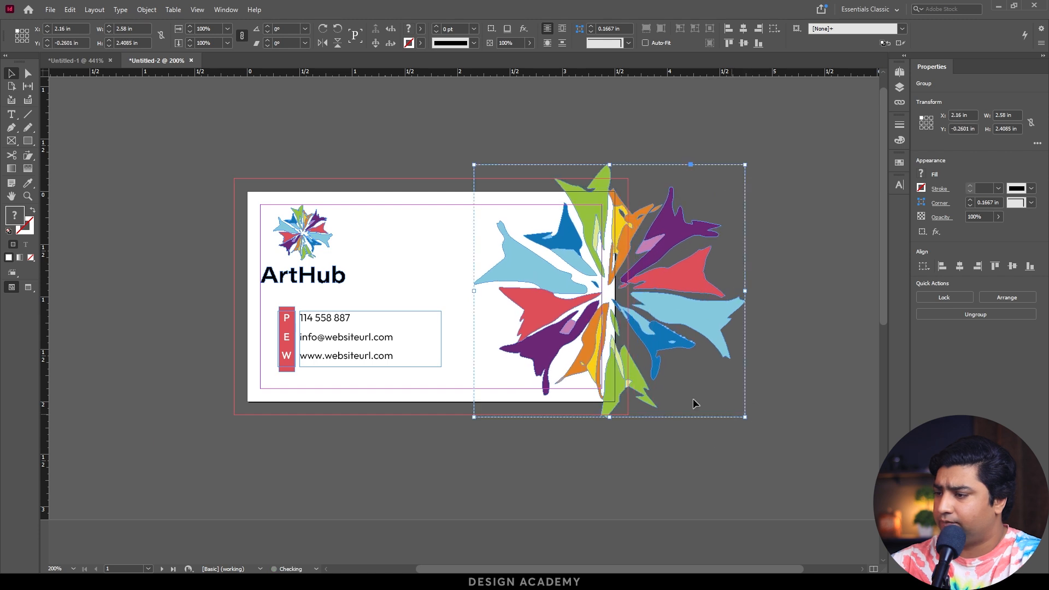
{"action": "left_click_drag", "start_coordinate": [594, 339], "coordinate": [582, 333]}
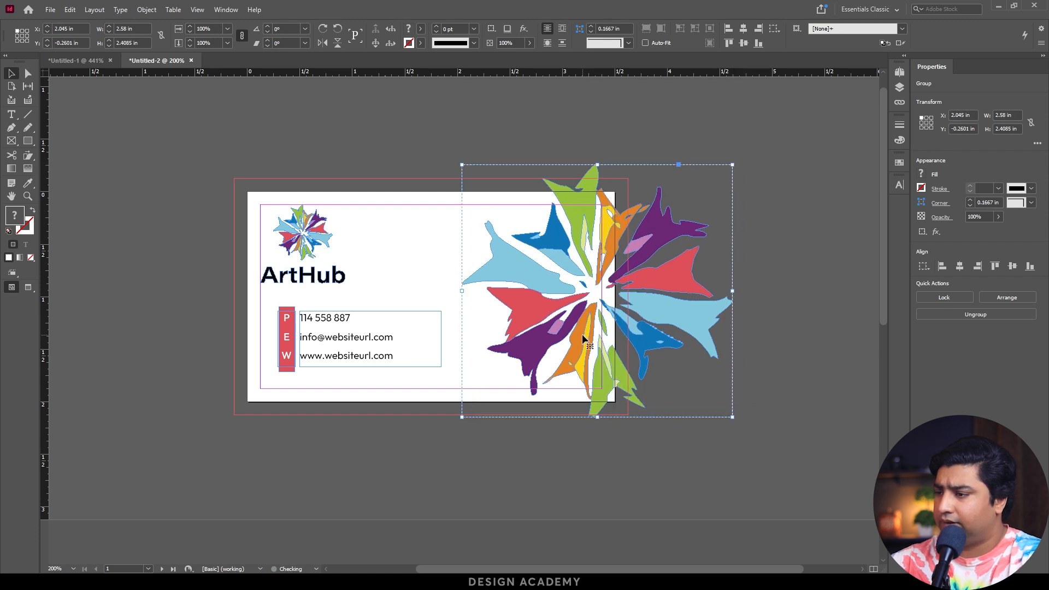
{"action": "left_click", "coordinate": [655, 476]}
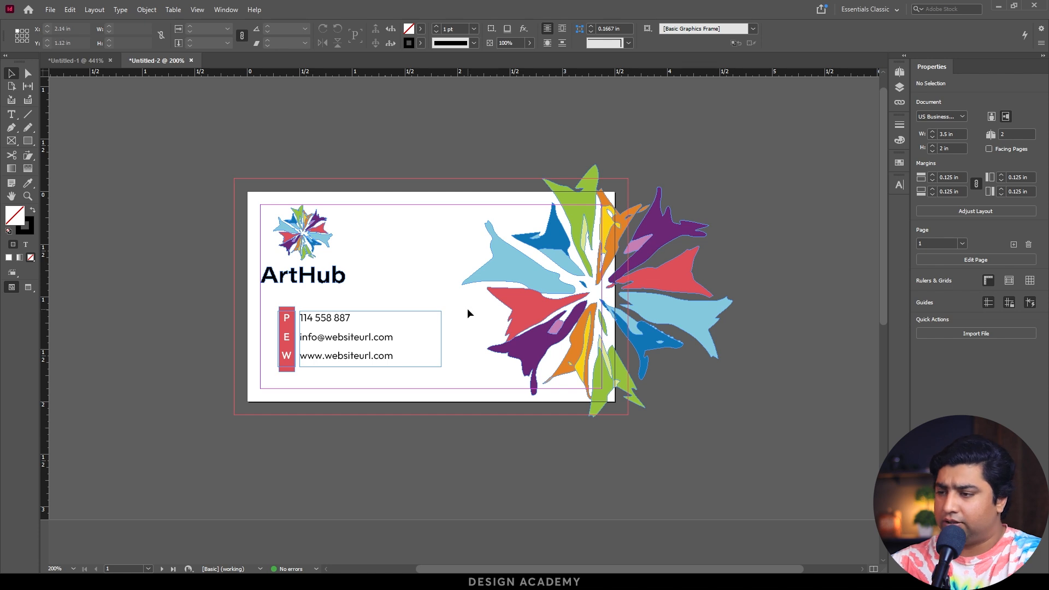
Centre the large logo mark vertically on the card at about X 2.17 in, and check the trimmed result in preview mode.
{"action": "key", "text": "w"}
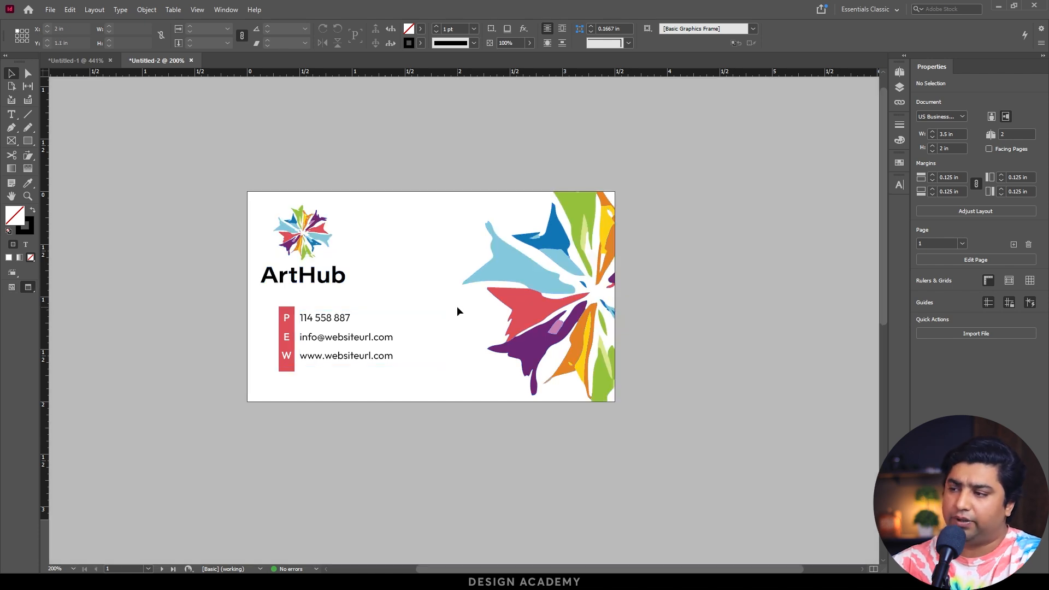
{"action": "key", "text": "w"}
{"action": "left_click", "coordinate": [599, 224]}
{"action": "left_click_drag", "start_coordinate": [598, 224], "coordinate": [599, 232]}
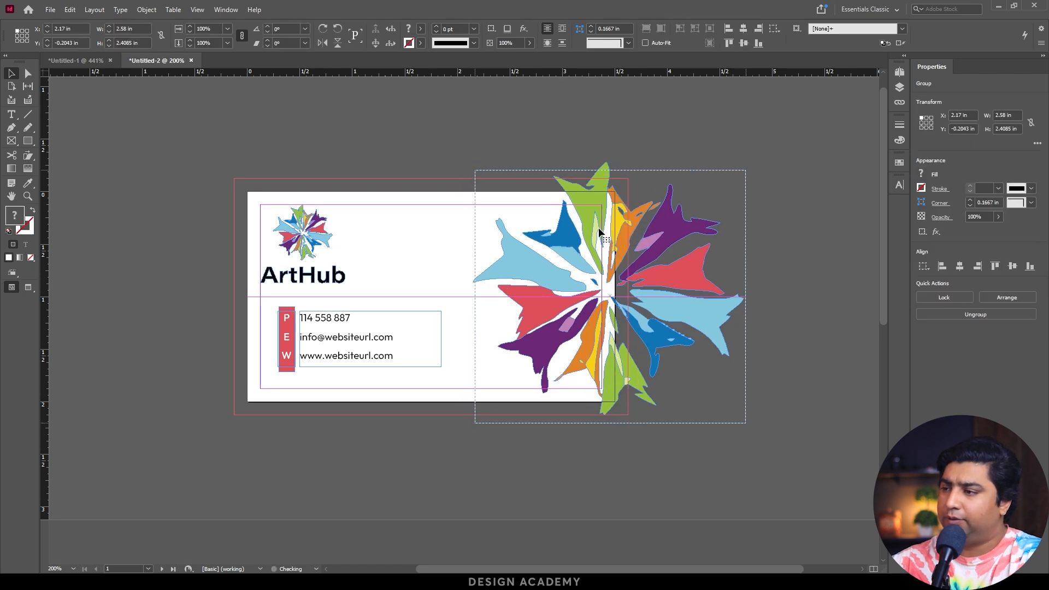
{"action": "key", "text": "w"}
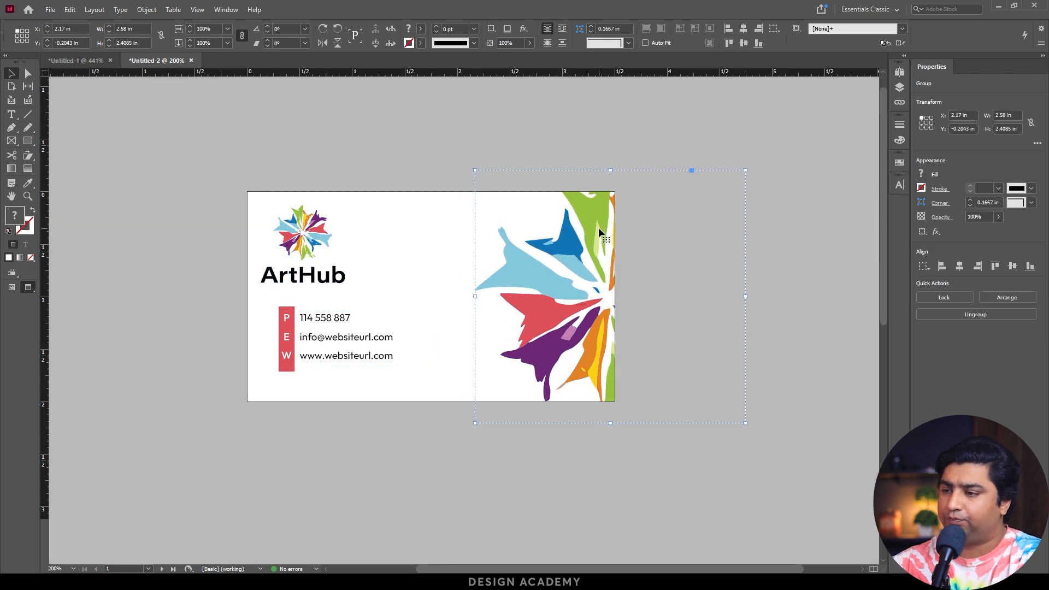
{"action": "key", "text": "w"}
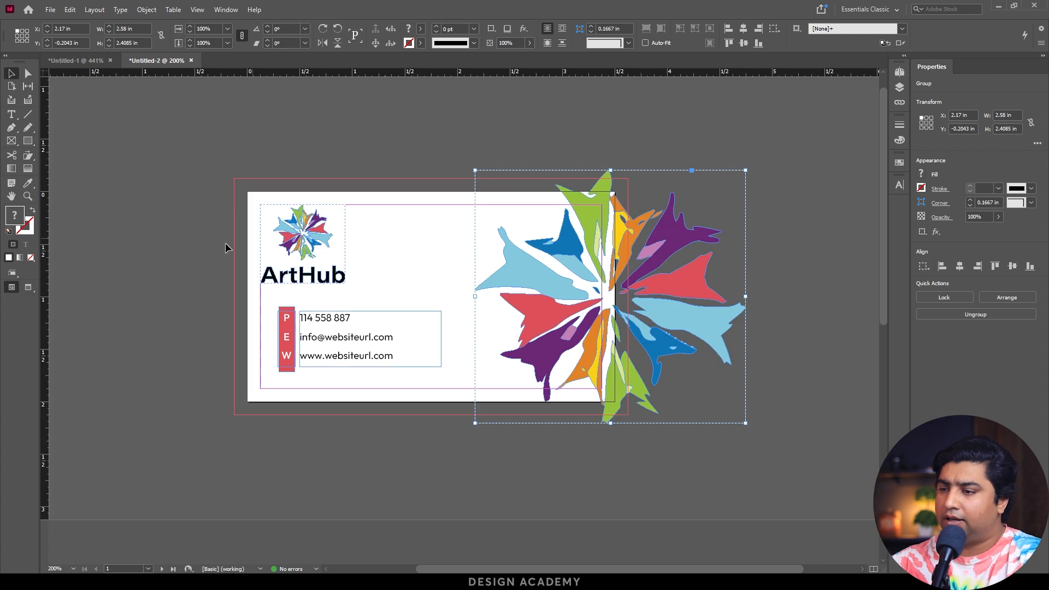
Move the contact block with its red bar left to the margin at X 0.125 in, and check the card in preview.
{"action": "left_click_drag", "start_coordinate": [267, 319], "coordinate": [299, 364]}
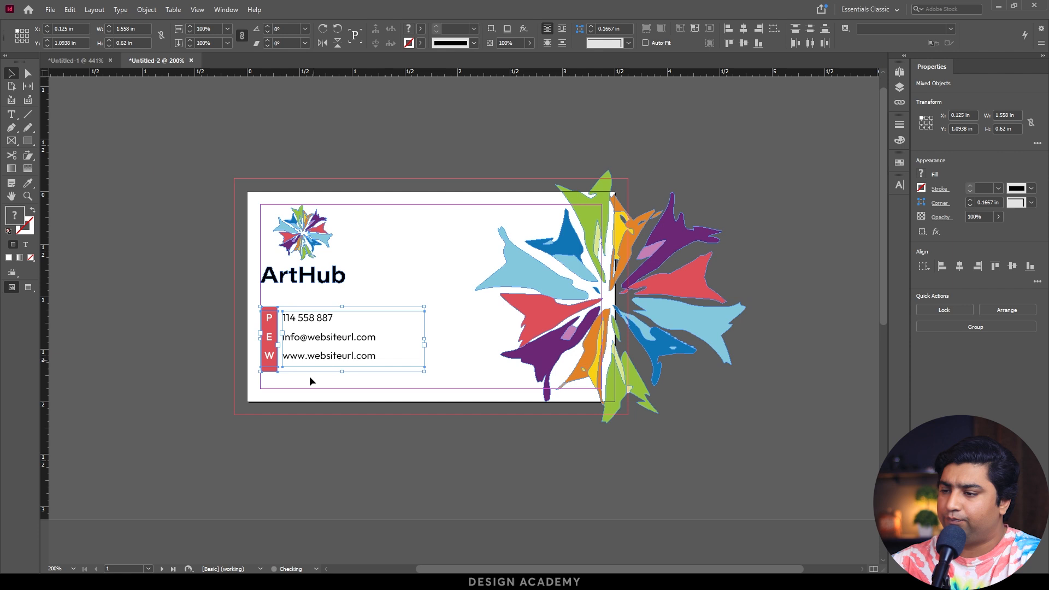
{"action": "left_click", "coordinate": [303, 427]}
{"action": "key", "text": "w"}
{"action": "key", "text": "w"}
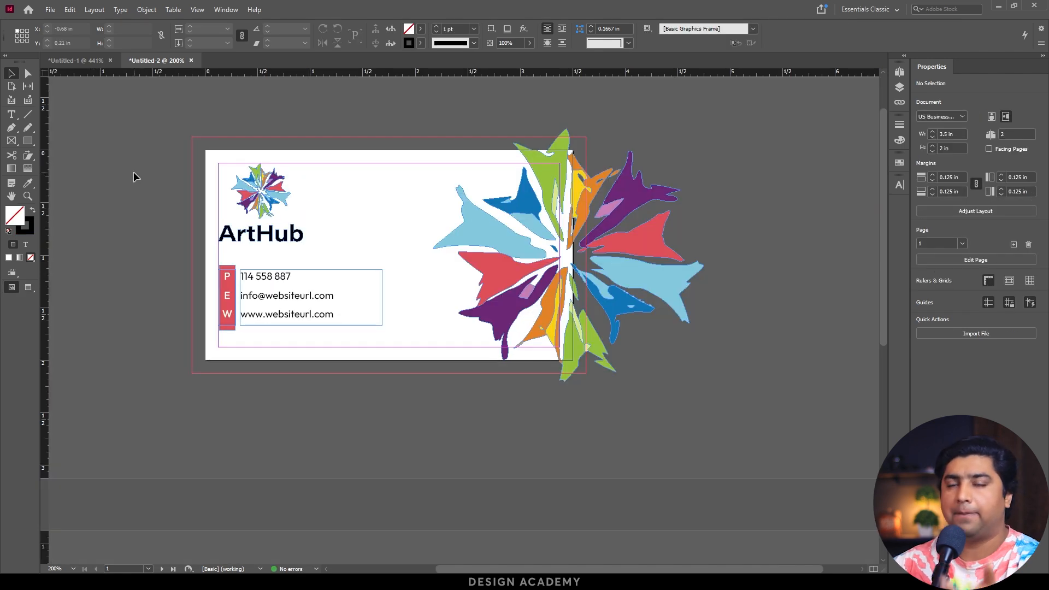
Show the list of document pages and go to the blank page 2.
{"action": "left_click", "coordinate": [230, 10]}
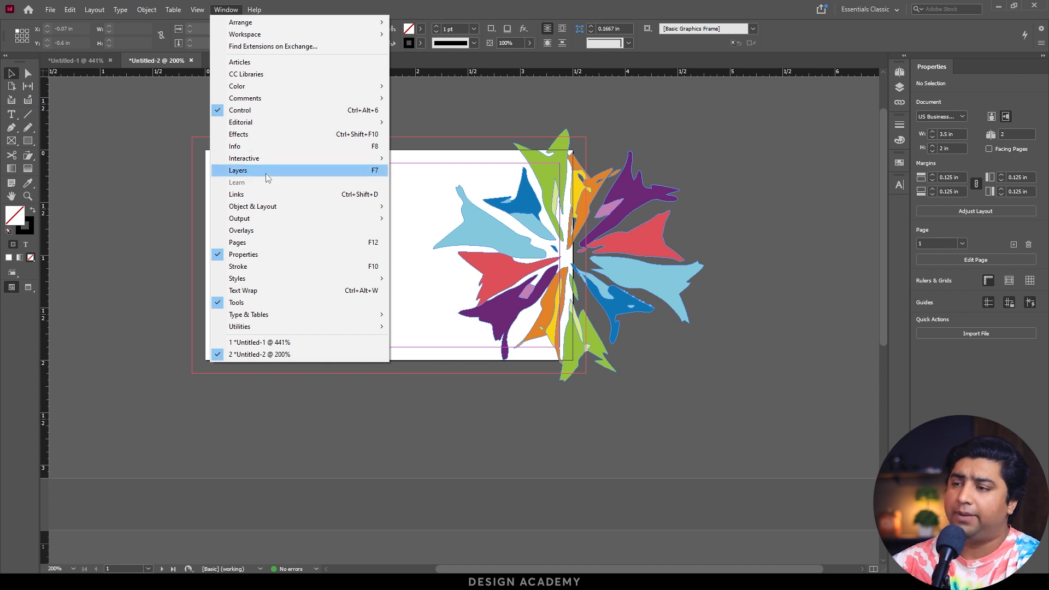
{"action": "left_click", "coordinate": [256, 243]}
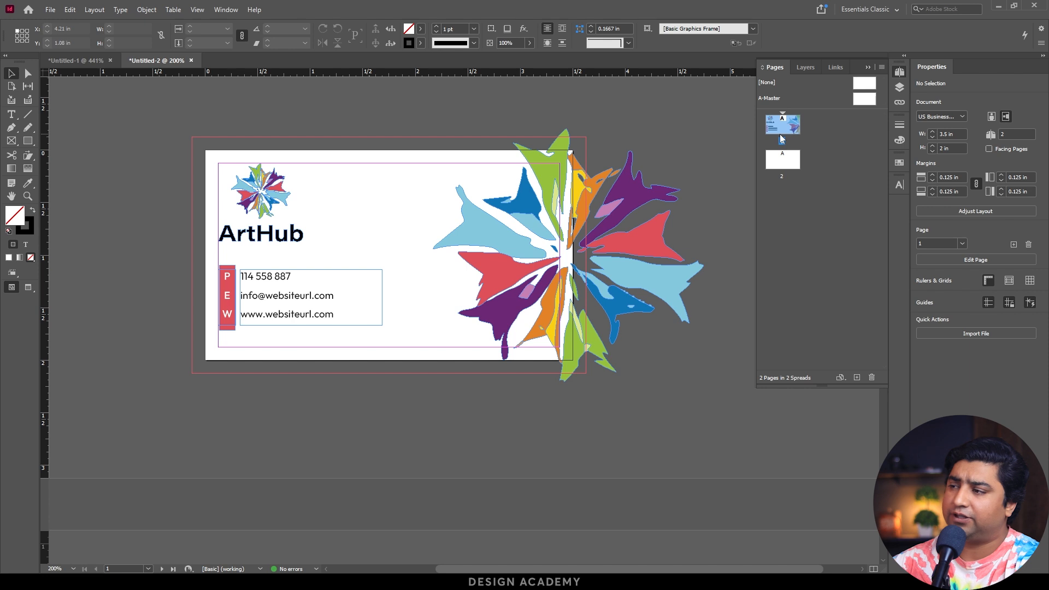
{"action": "double_click", "coordinate": [783, 159]}
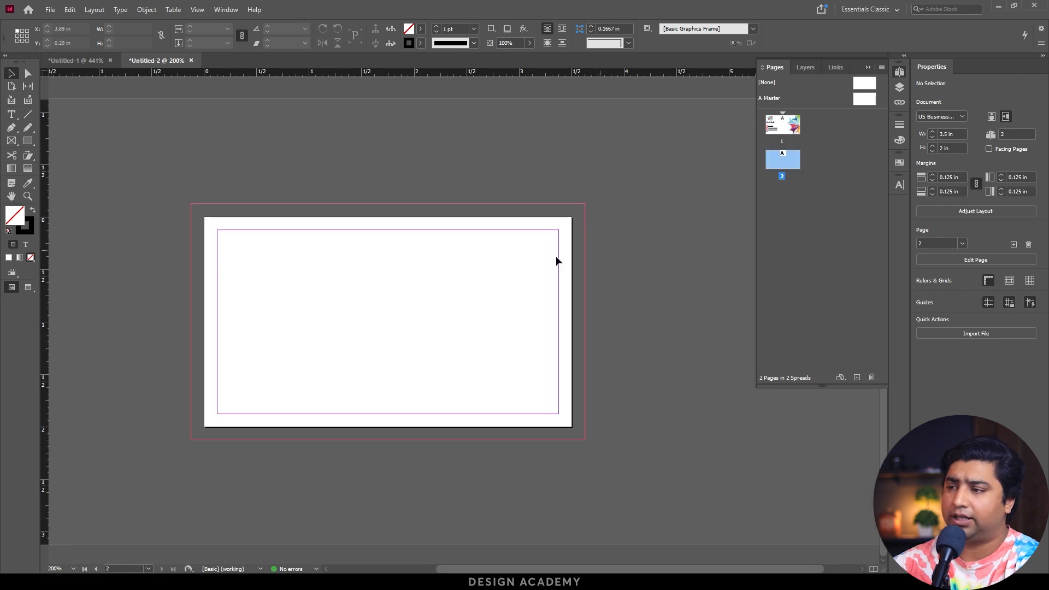
{"action": "key", "text": "ctrl+alt+shift+v"}
{"action": "scroll", "coordinate": [507, 267], "scroll_direction": "down", "scroll_amount": 10}
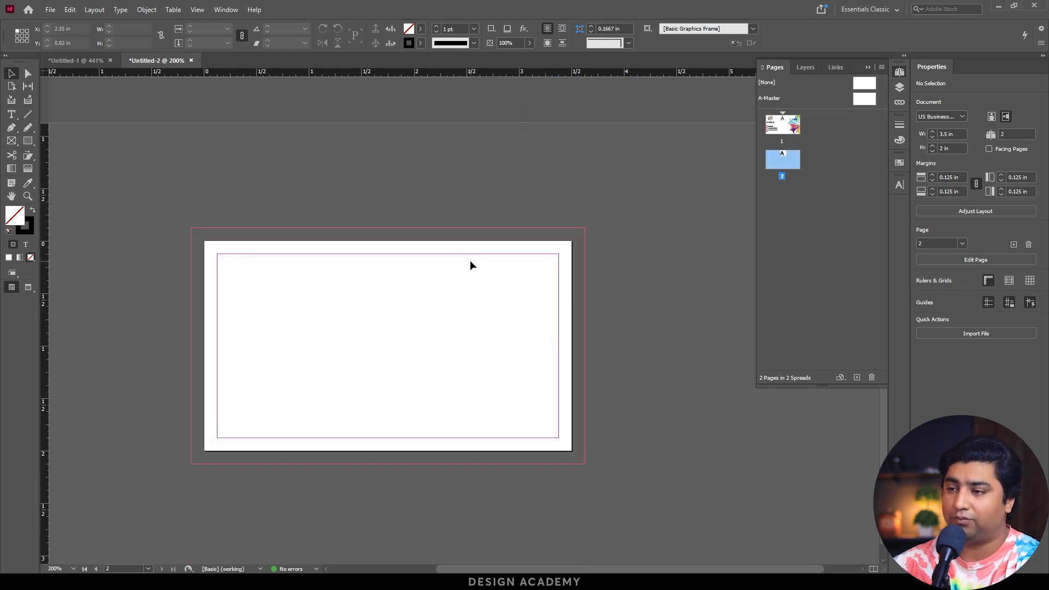
{"action": "scroll", "coordinate": [469, 265], "scroll_direction": "up", "scroll_amount": 10}
{"action": "scroll", "coordinate": [462, 264], "scroll_direction": "down", "scroll_amount": 9}
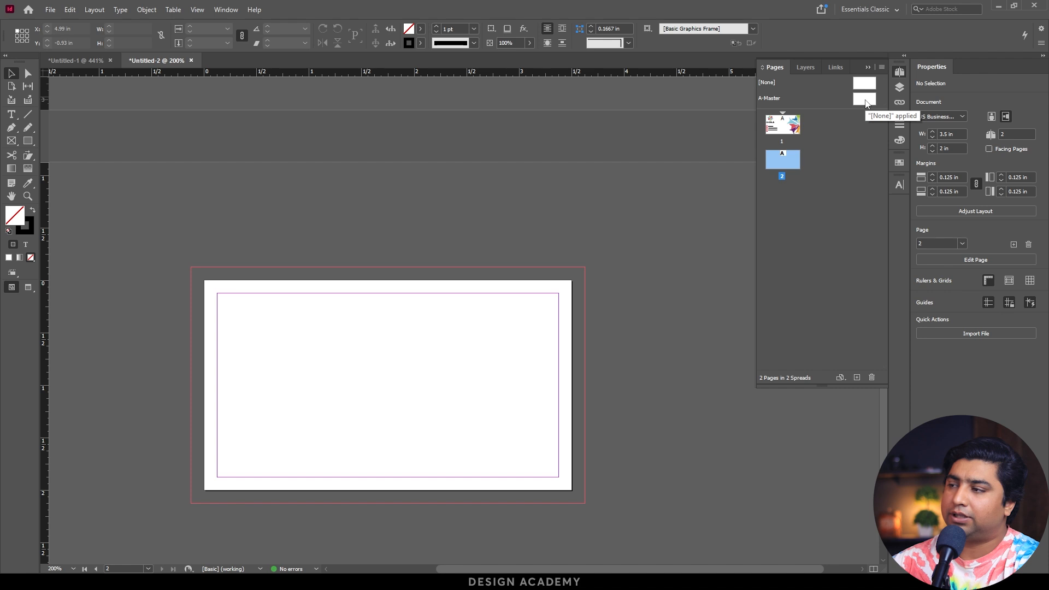
Draw a black-filled rectangle about 1.37 by 0.26 in without a stroke at the lower-left corner of the A-Master page.
{"action": "double_click", "coordinate": [865, 101]}
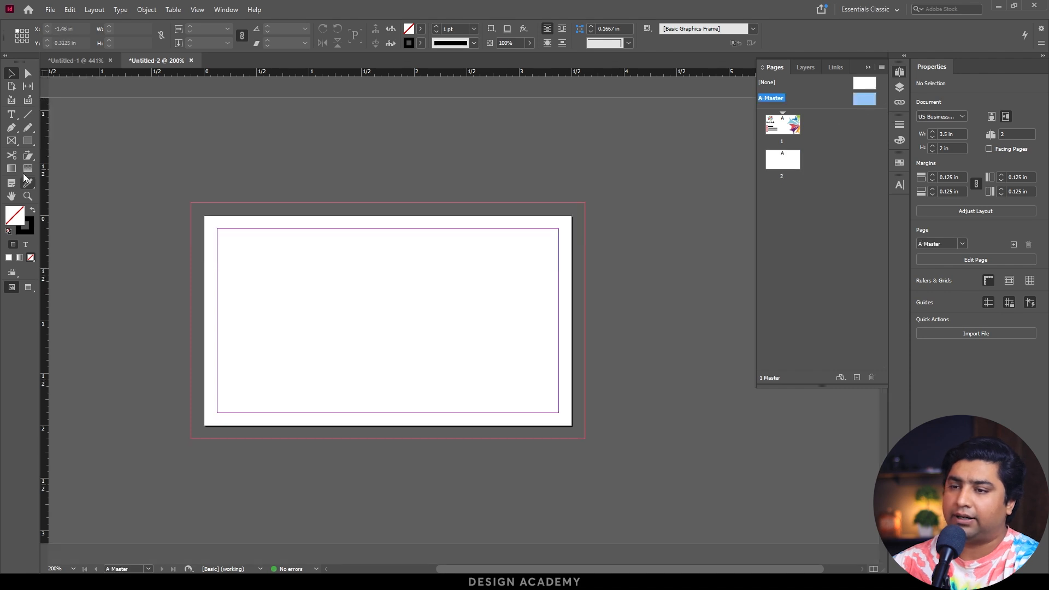
{"action": "left_click", "coordinate": [28, 141]}
{"action": "left_click_drag", "start_coordinate": [188, 403], "coordinate": [331, 430]}
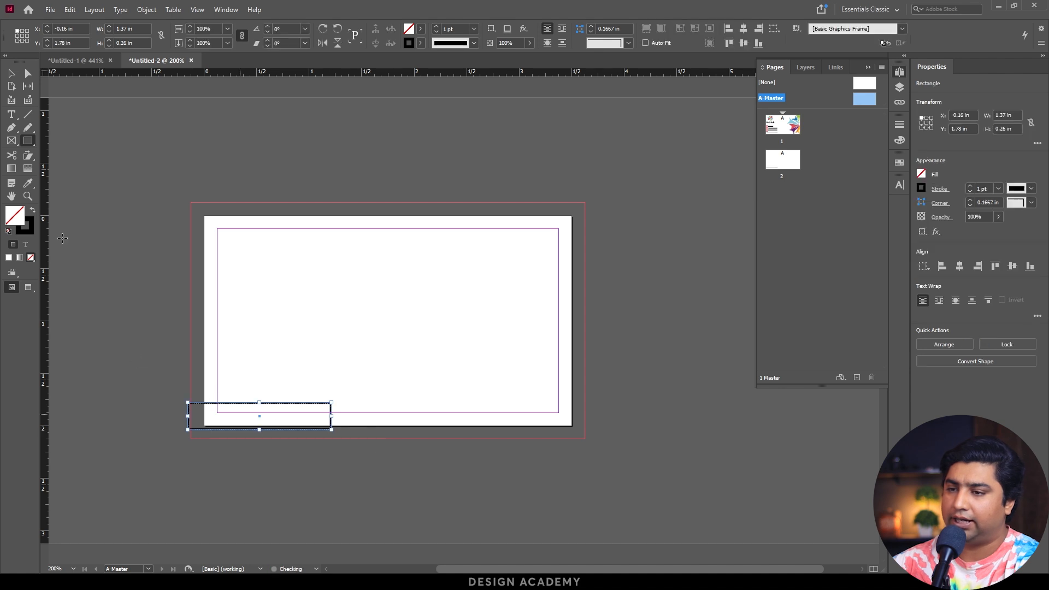
{"action": "left_click", "coordinate": [32, 209]}
{"action": "left_click", "coordinate": [11, 73]}
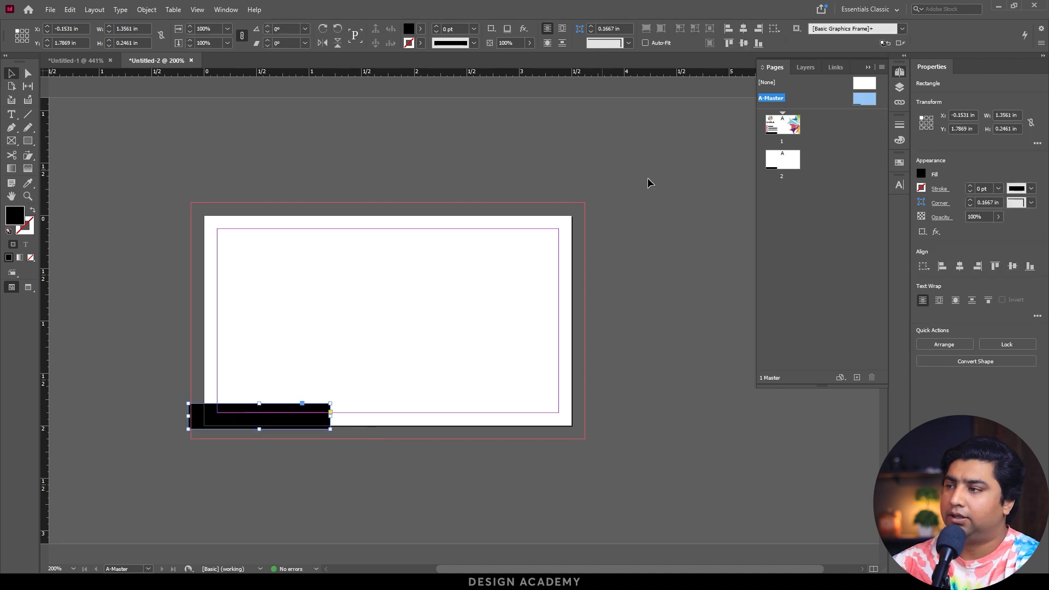
Check pages 1 and 2 for the black rectangle inherited from A-Master.
{"action": "left_click", "coordinate": [782, 128]}
{"action": "left_click", "coordinate": [789, 169]}
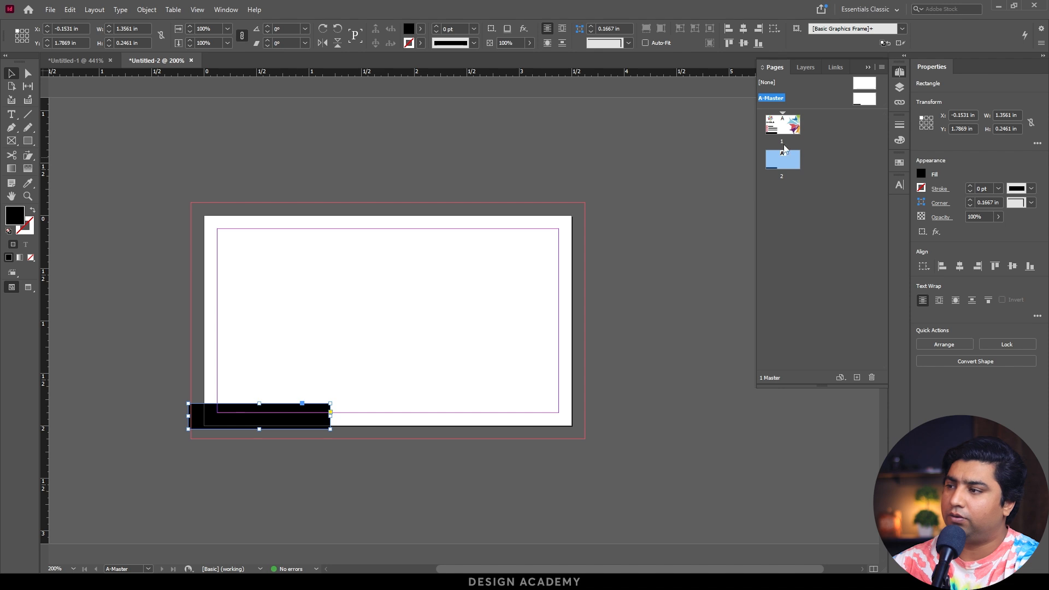
{"action": "double_click", "coordinate": [782, 125]}
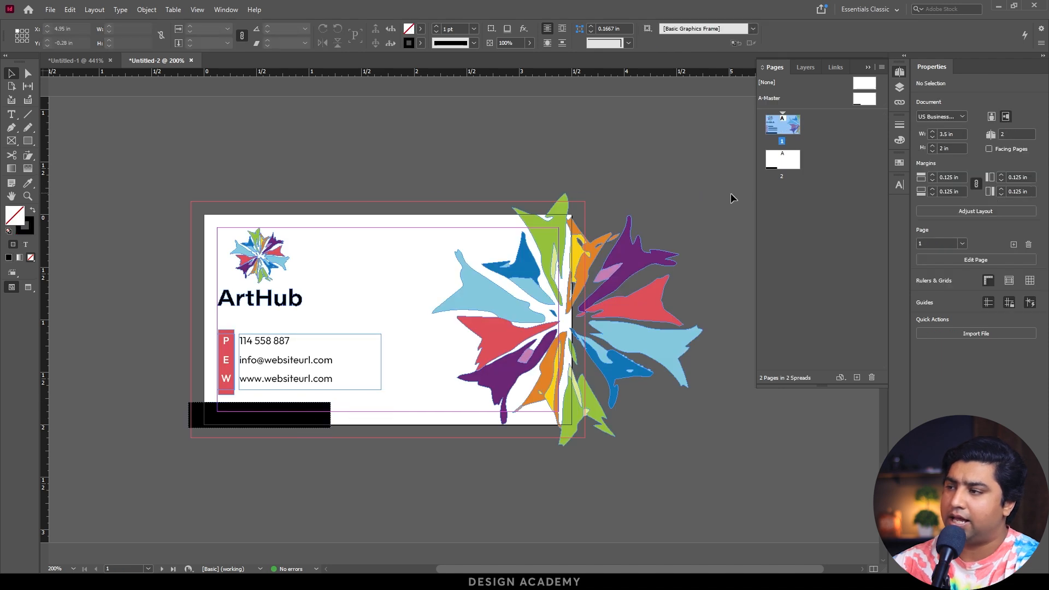
{"action": "double_click", "coordinate": [782, 161]}
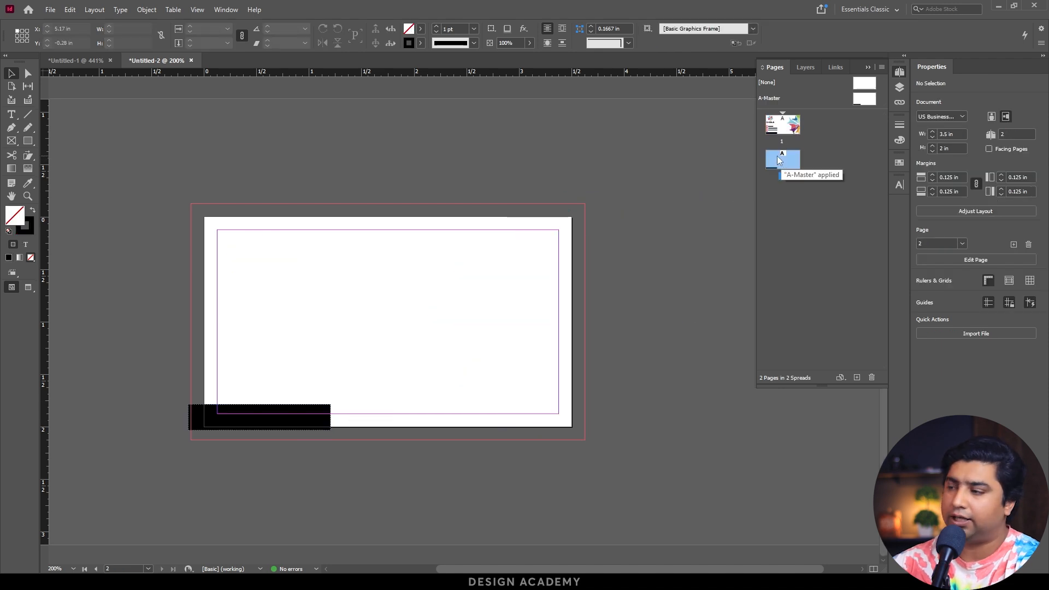
{"action": "double_click", "coordinate": [782, 129]}
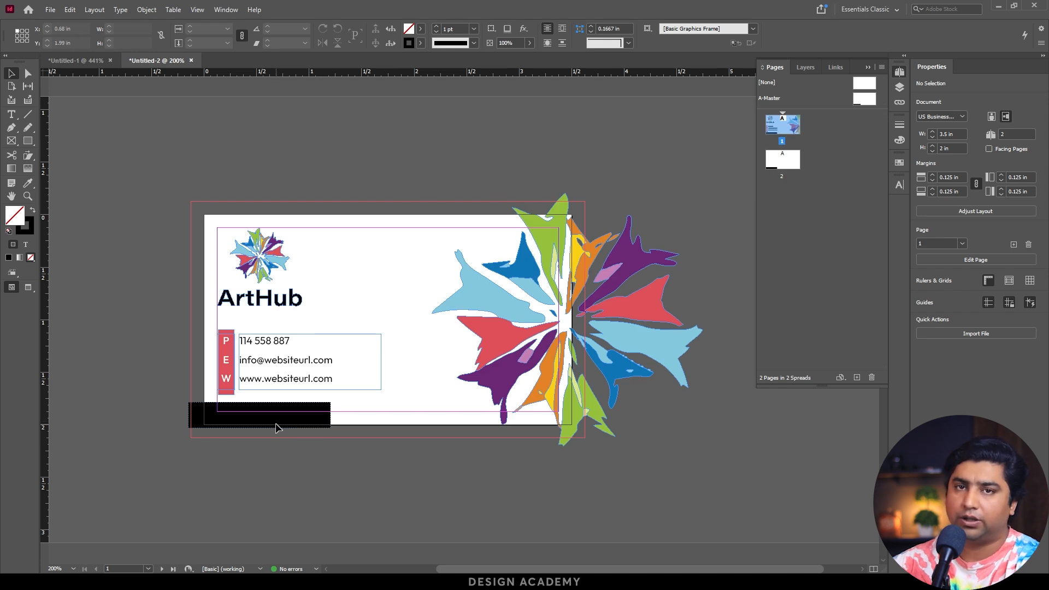
Delete the black rectangle from A-Master, and check pages 2 and 1.
{"action": "double_click", "coordinate": [779, 97]}
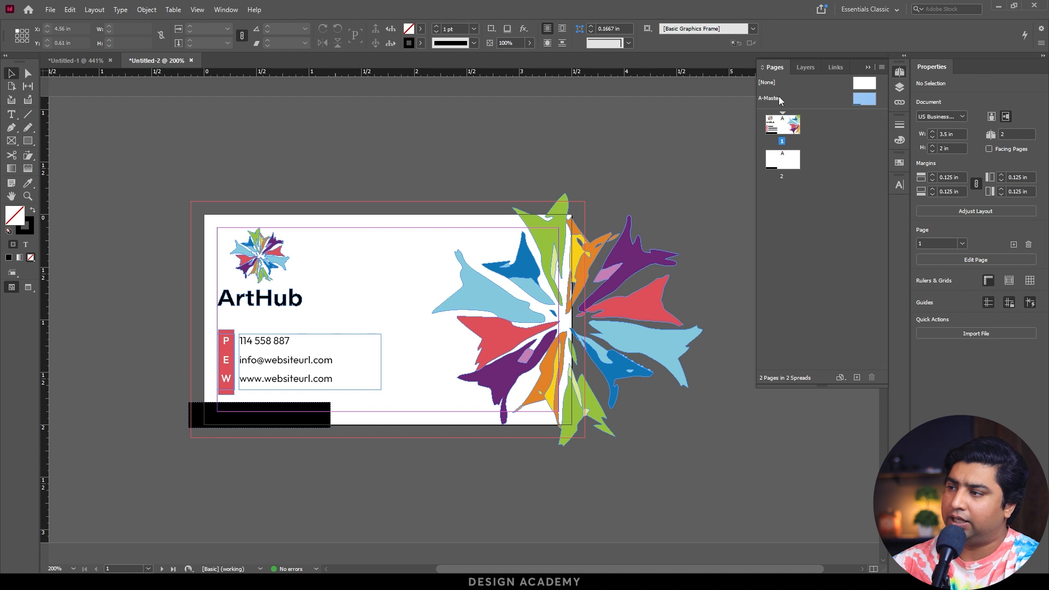
{"action": "left_click", "coordinate": [224, 423]}
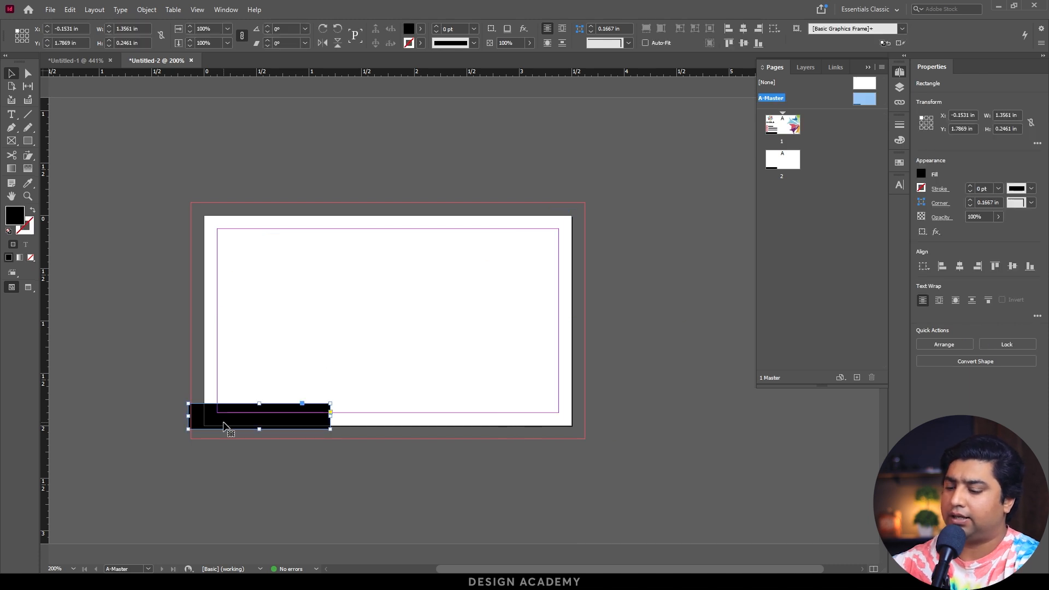
{"action": "key", "text": "Delete"}
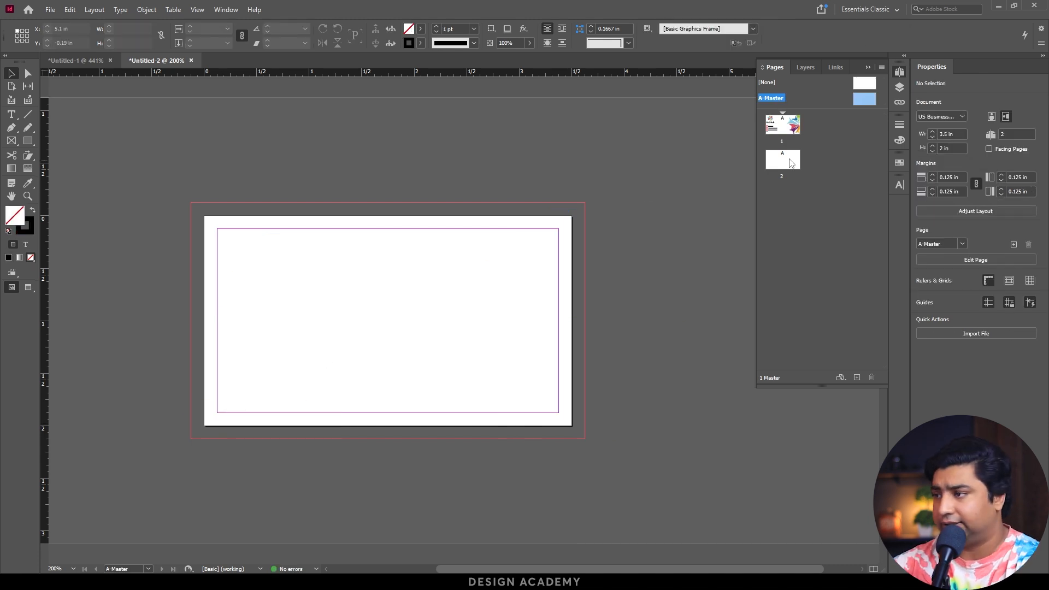
{"action": "double_click", "coordinate": [791, 161]}
{"action": "double_click", "coordinate": [784, 132]}
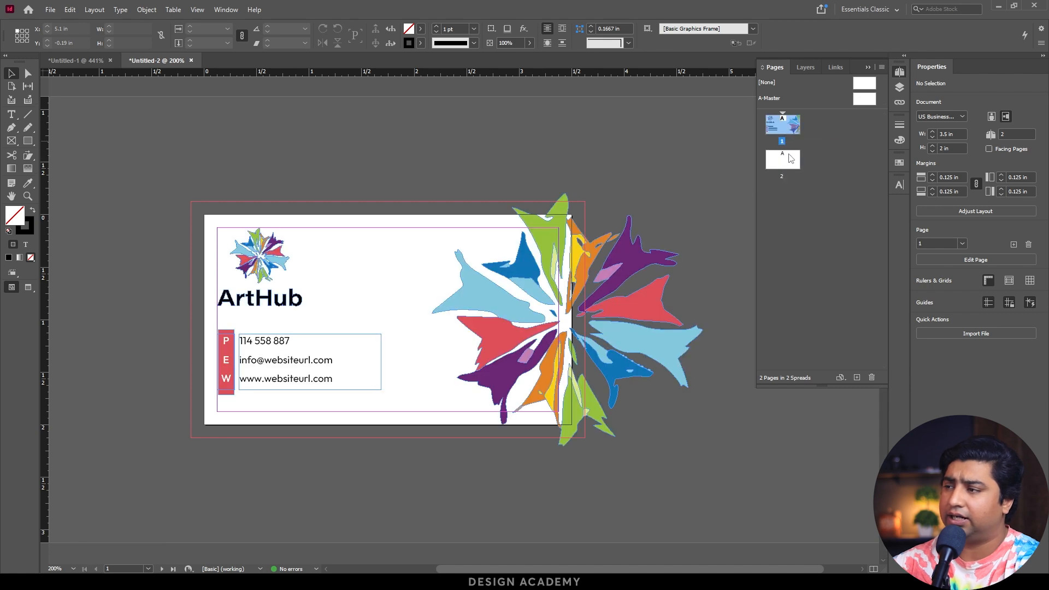
Paste the logo burst artwork onto page 2, centre it and enlarge it to about 4.98 by 4.65 in.
{"action": "double_click", "coordinate": [785, 167]}
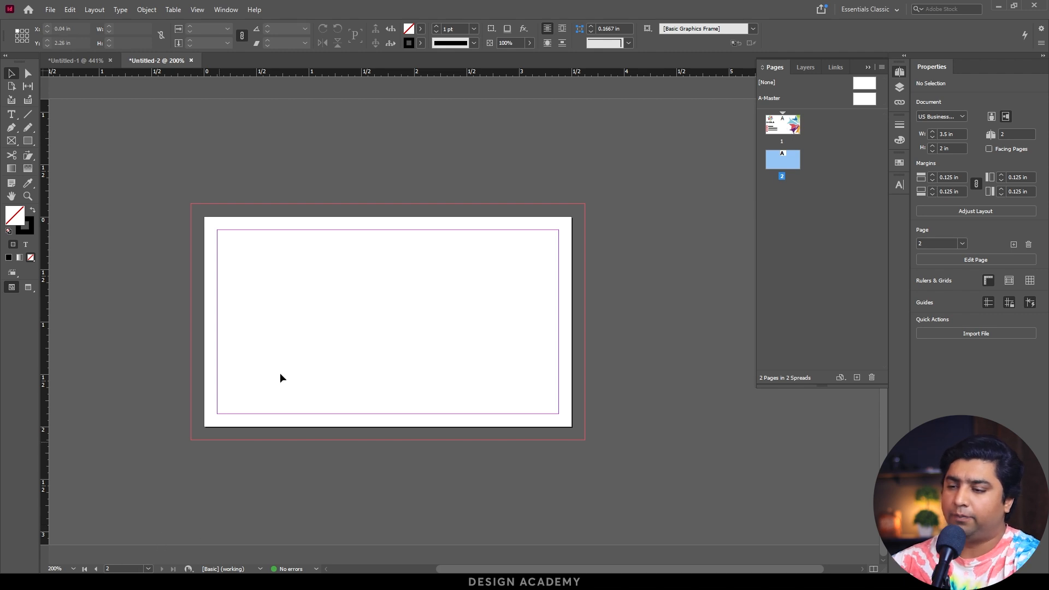
{"action": "key", "text": "ctrl+alt+shift+v"}
{"action": "left_click_drag", "start_coordinate": [363, 314], "coordinate": [296, 313]}
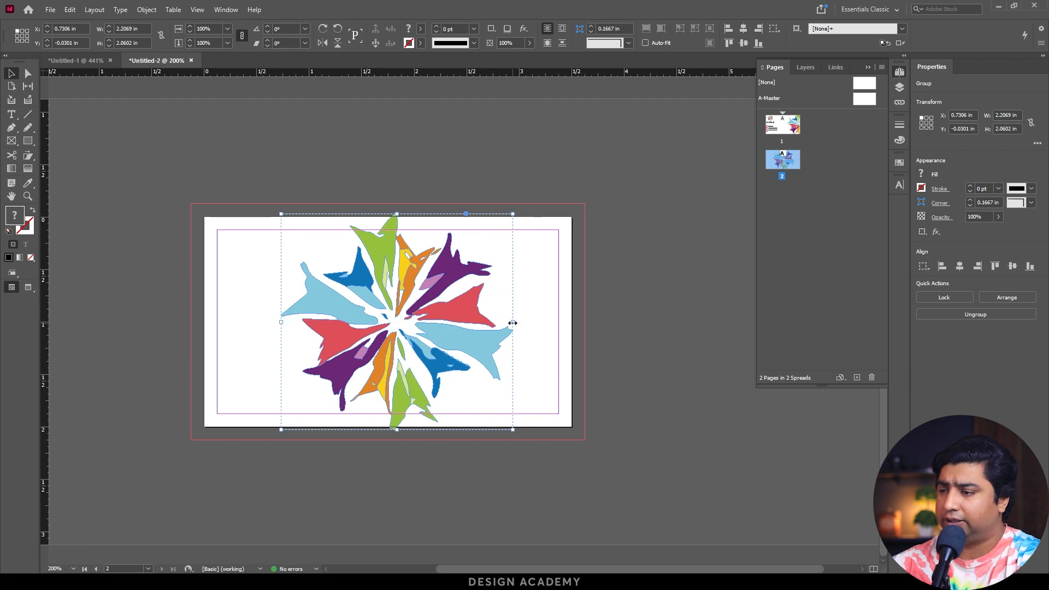
{"action": "left_click_drag", "start_coordinate": [480, 348], "coordinate": [649, 322]}
{"action": "left_click", "coordinate": [690, 410]}
Draw a rectangle about 3.96 by 0.87 in across the middle of page 2 and give it a white fill without a stroke.
{"action": "left_click", "coordinate": [28, 142]}
{"action": "left_click_drag", "start_coordinate": [30, 144], "coordinate": [73, 153]}
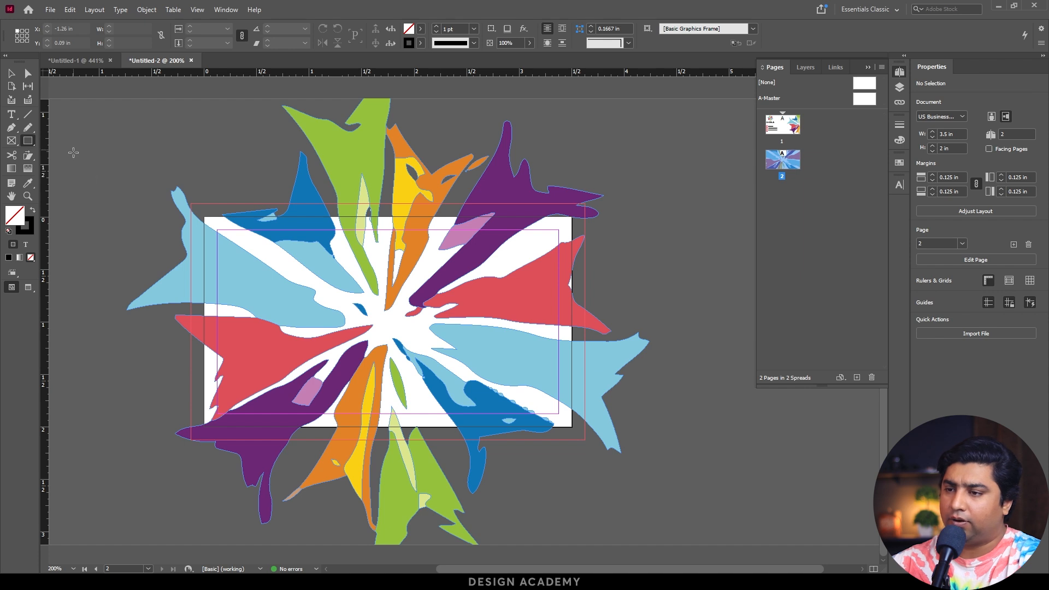
{"action": "left_click_drag", "start_coordinate": [180, 278], "coordinate": [596, 370]}
{"action": "key", "text": "v"}
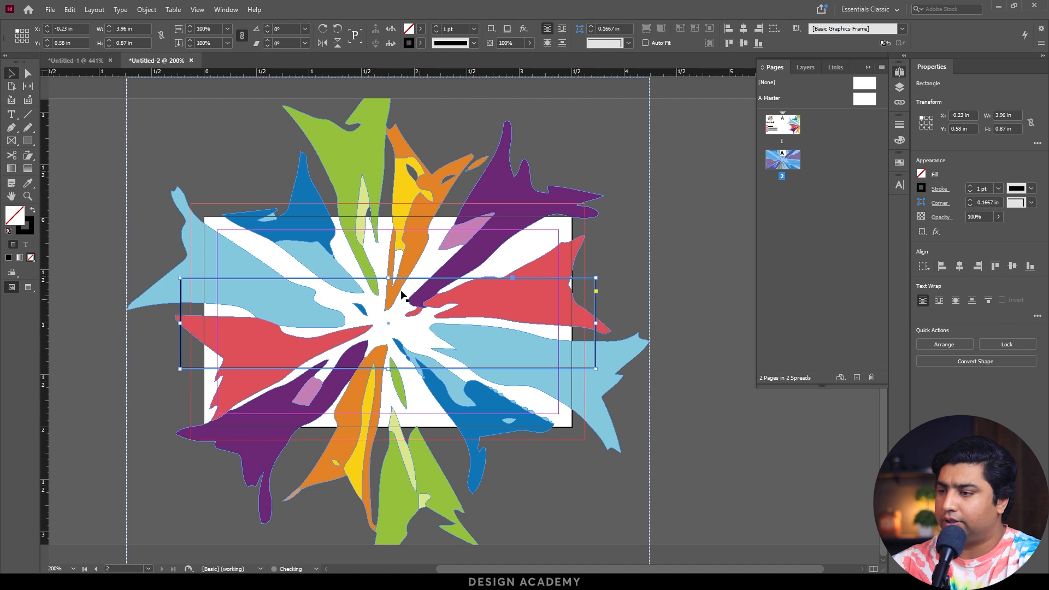
{"action": "left_click", "coordinate": [32, 210]}
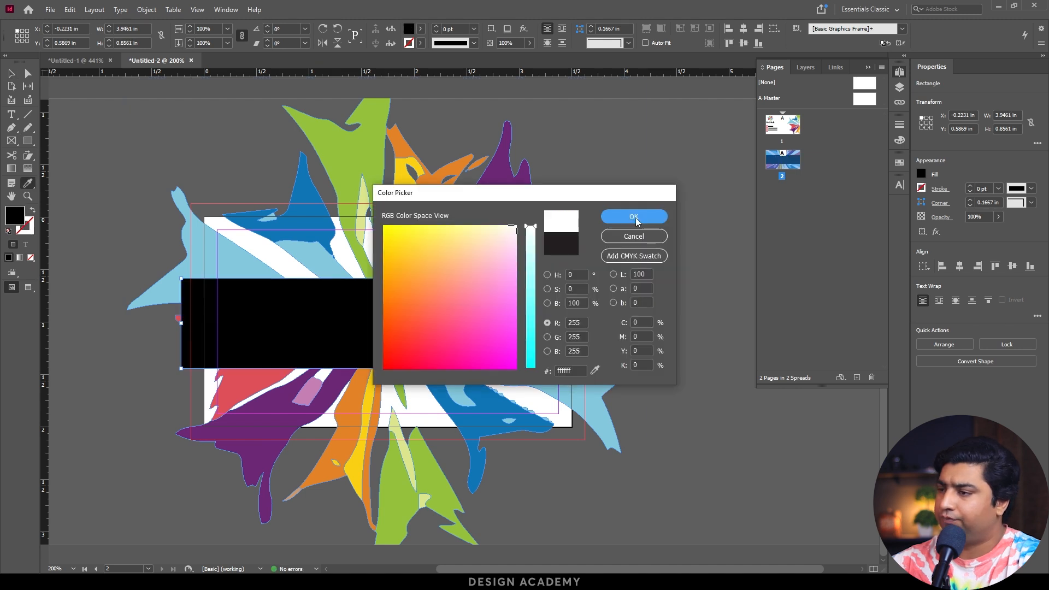
{"action": "left_click", "coordinate": [636, 217]}
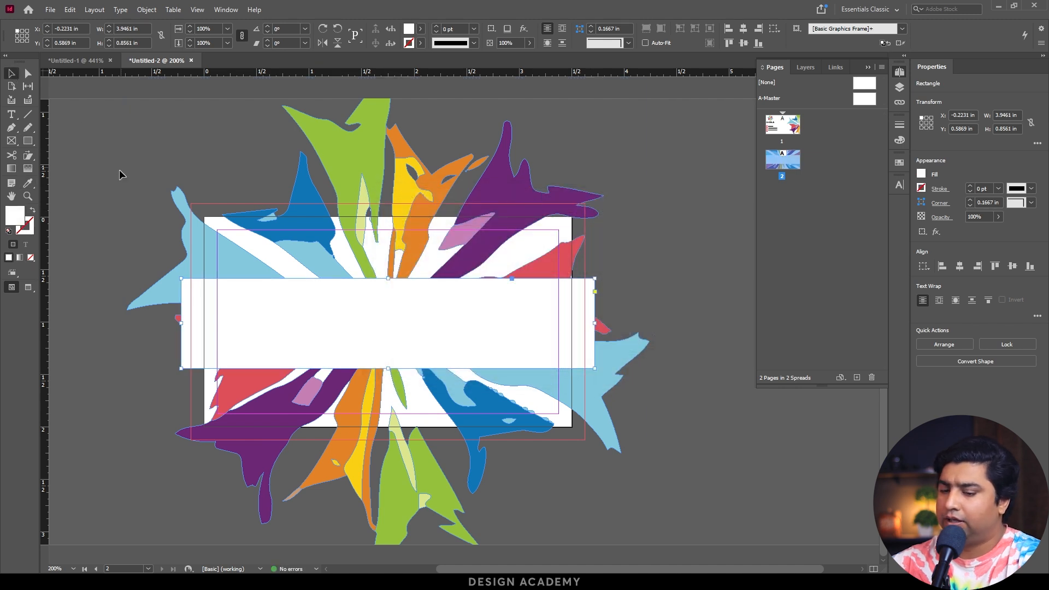
Preview page 2 trimmed to the card edges without guides, and return to the normal view.
{"action": "key", "text": "w"}
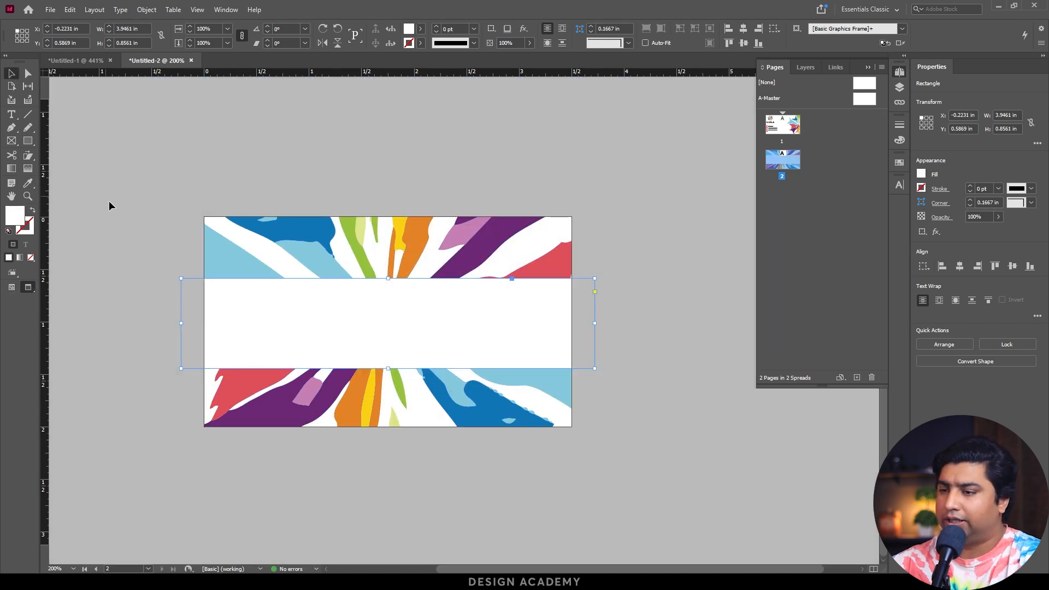
{"action": "left_click", "coordinate": [330, 417]}
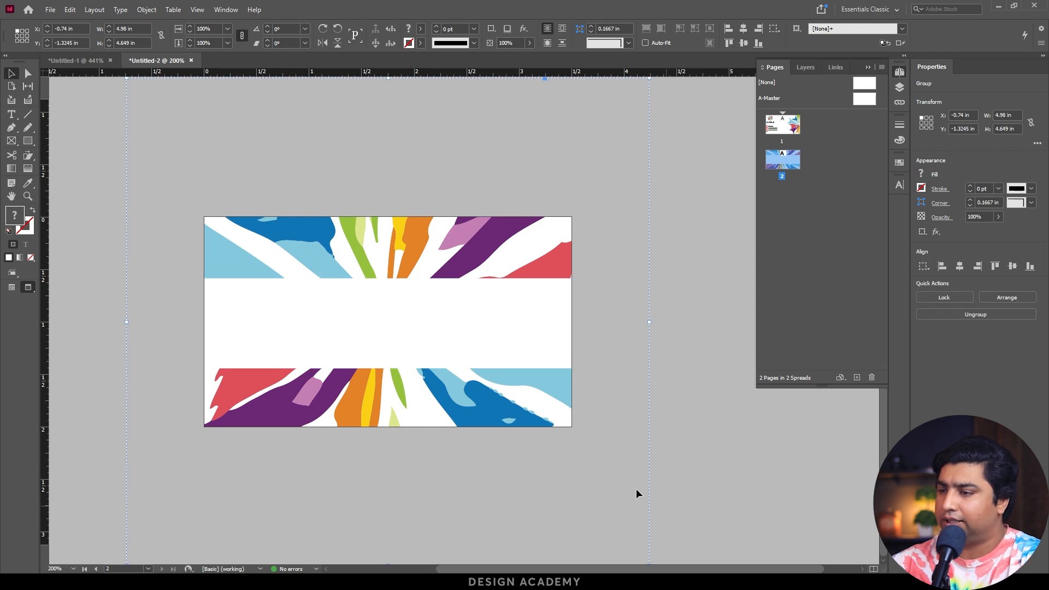
{"action": "key", "text": "w"}
Centre the white band on page 2, fit its ends to the bleed edges and increase its height to about 1.22 in.
{"action": "left_click", "coordinate": [402, 303]}
{"action": "left_click_drag", "start_coordinate": [402, 303], "coordinate": [402, 303]}
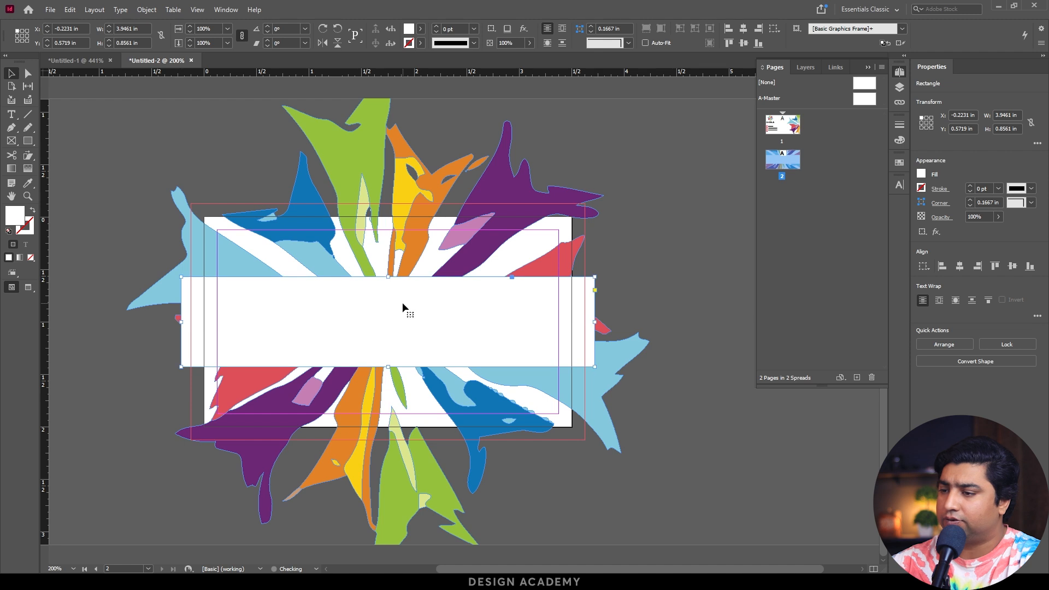
{"action": "left_click_drag", "start_coordinate": [597, 322], "coordinate": [585, 322]}
{"action": "left_click_drag", "start_coordinate": [181, 322], "coordinate": [192, 321]}
{"action": "left_click", "coordinate": [491, 421]}
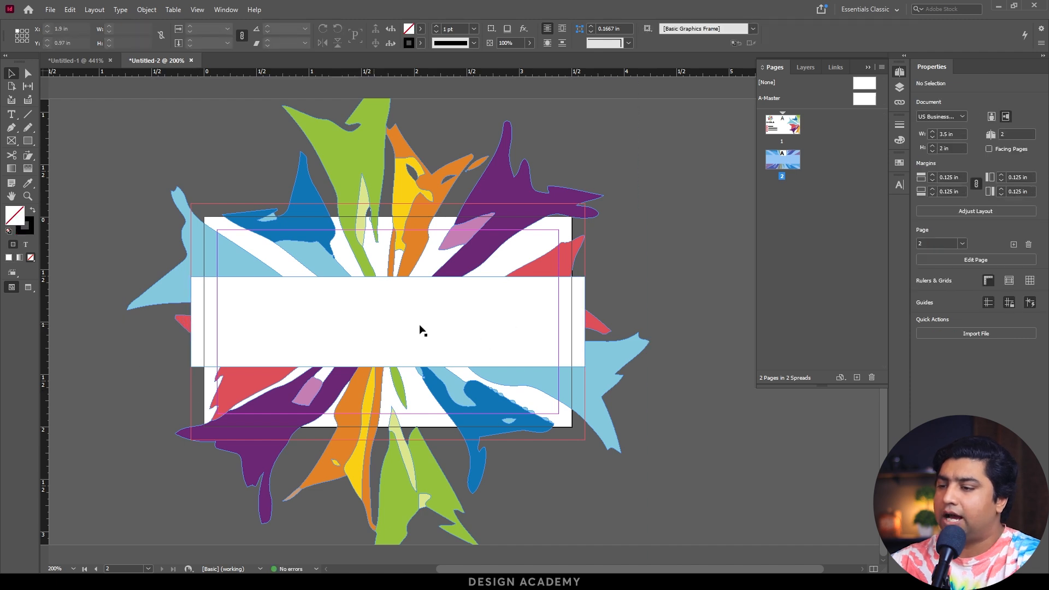
{"action": "left_click", "coordinate": [395, 298]}
{"action": "left_click_drag", "start_coordinate": [388, 277], "coordinate": [391, 257]}
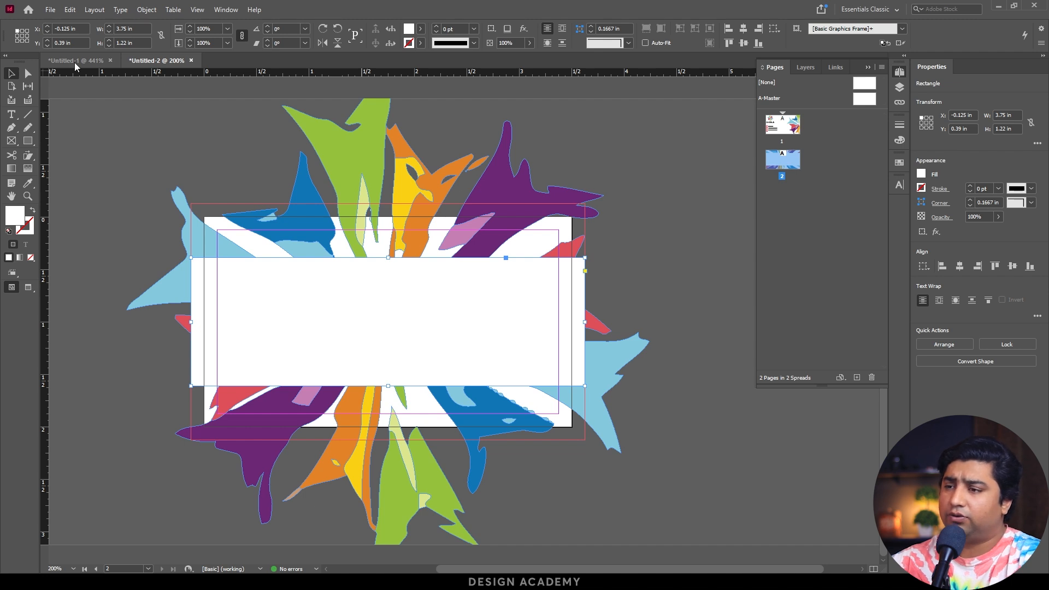
Copy the small ArtHub logo from page 1 and centre it on the white band of page 2.
{"action": "scroll", "coordinate": [363, 199], "scroll_direction": "up", "scroll_amount": 10}
{"action": "left_click", "coordinate": [271, 264]}
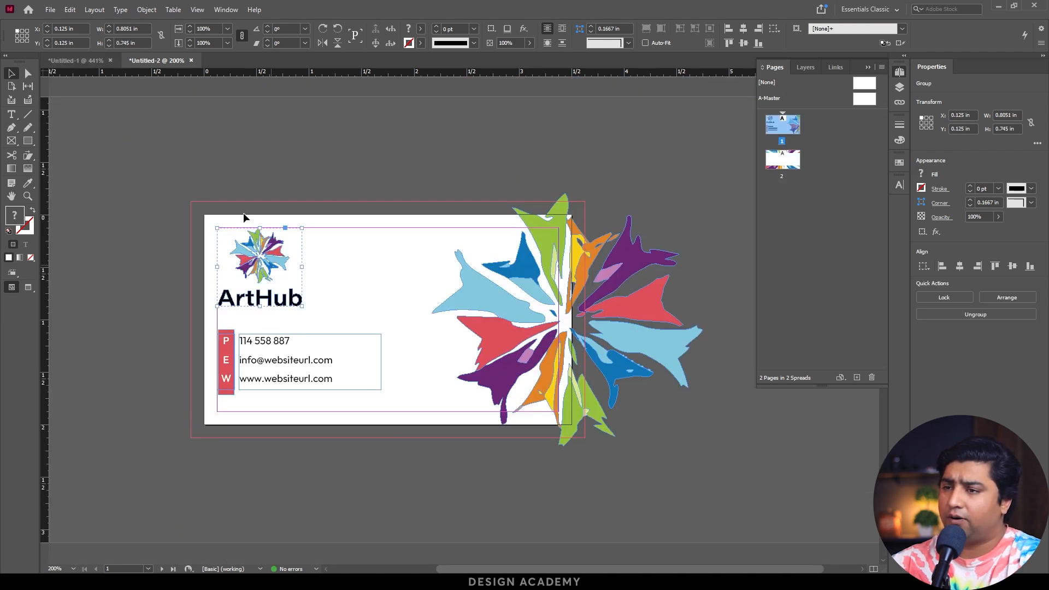
{"action": "scroll", "coordinate": [391, 326], "scroll_direction": "down", "scroll_amount": 10}
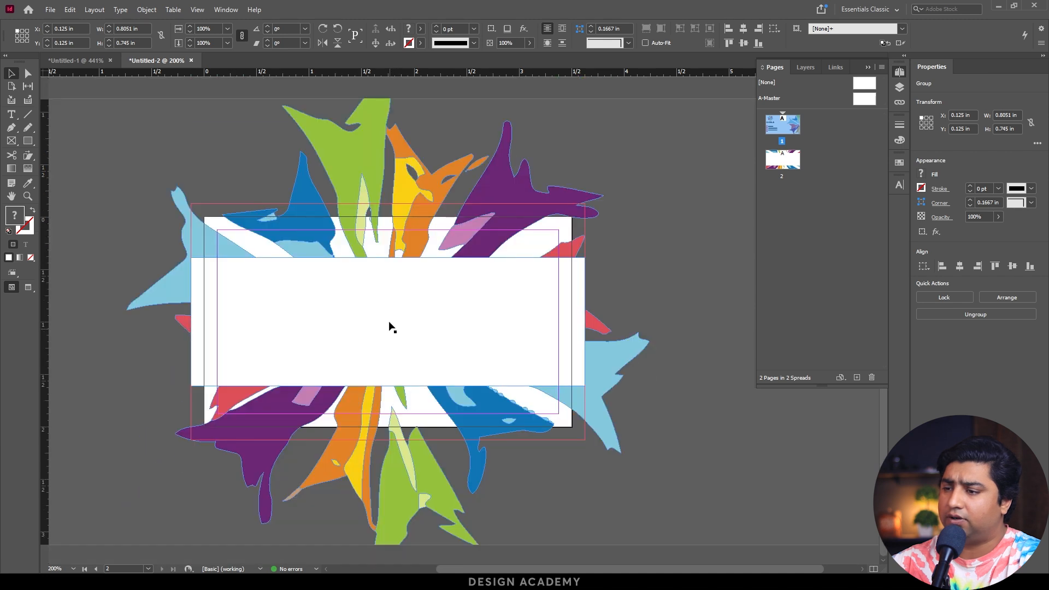
{"action": "key", "text": "ctrl+v"}
{"action": "left_click_drag", "start_coordinate": [470, 317], "coordinate": [395, 316]}
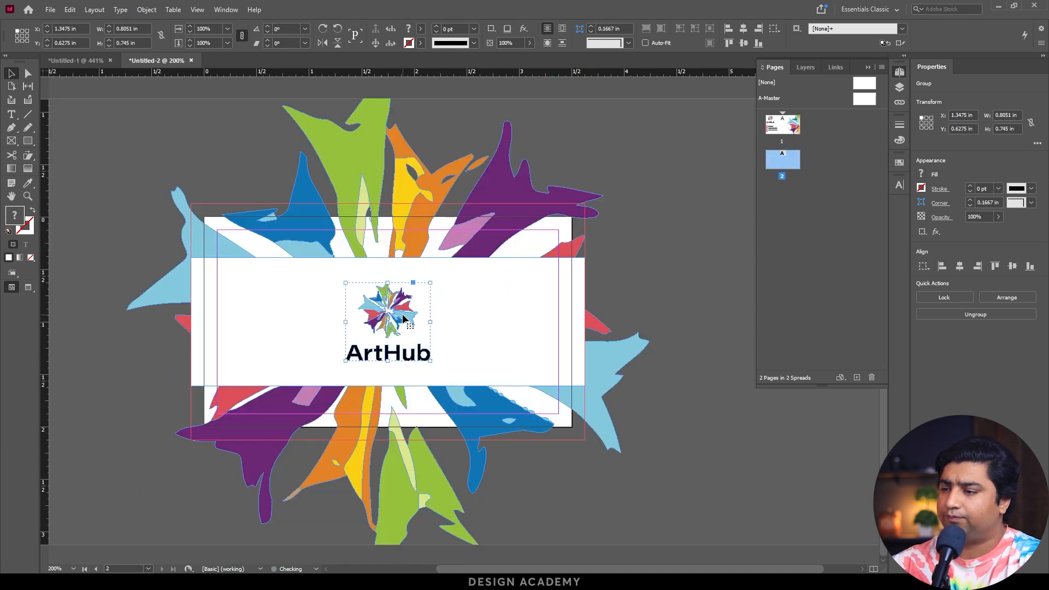
{"action": "left_click", "coordinate": [141, 148]}
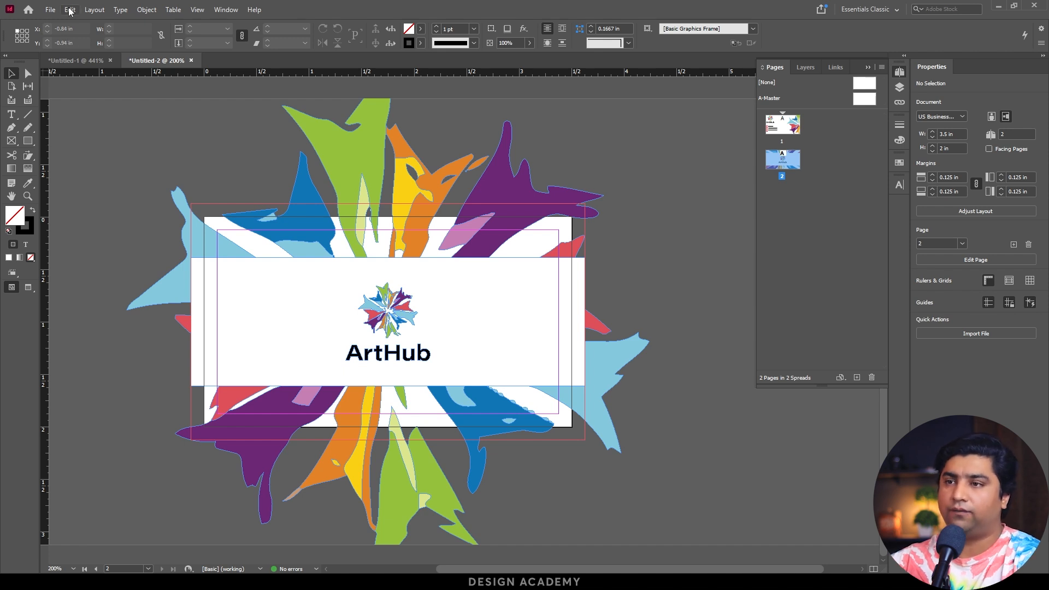
Export all pages as a print PDF over card.pdf in Downloads, with crop marks and bleed marks.
{"action": "left_click", "coordinate": [50, 9]}
{"action": "left_click", "coordinate": [132, 225]}
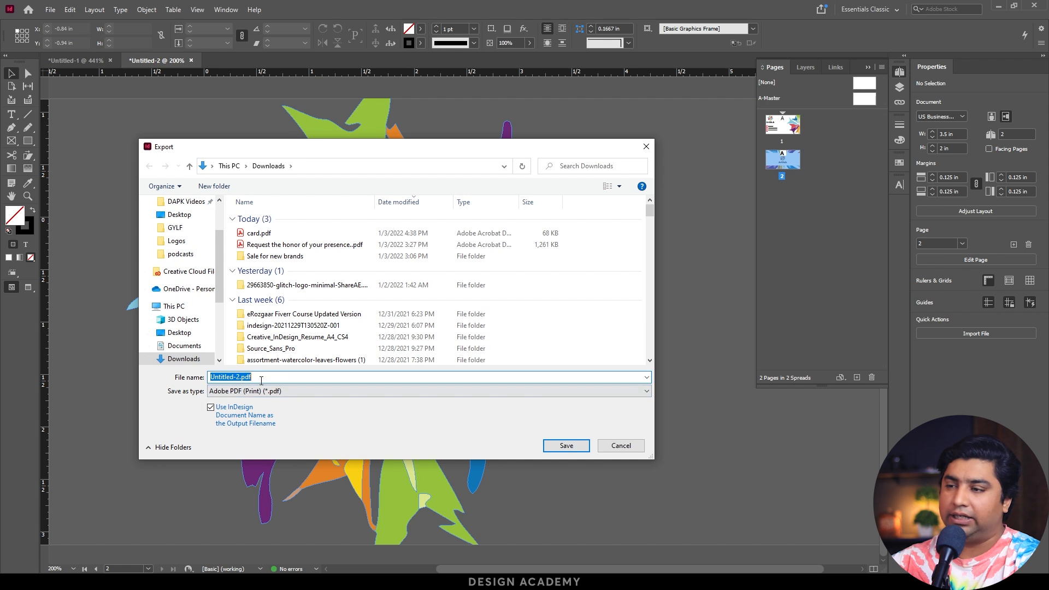
{"action": "double_click", "coordinate": [259, 232]}
{"action": "left_click", "coordinate": [543, 298]}
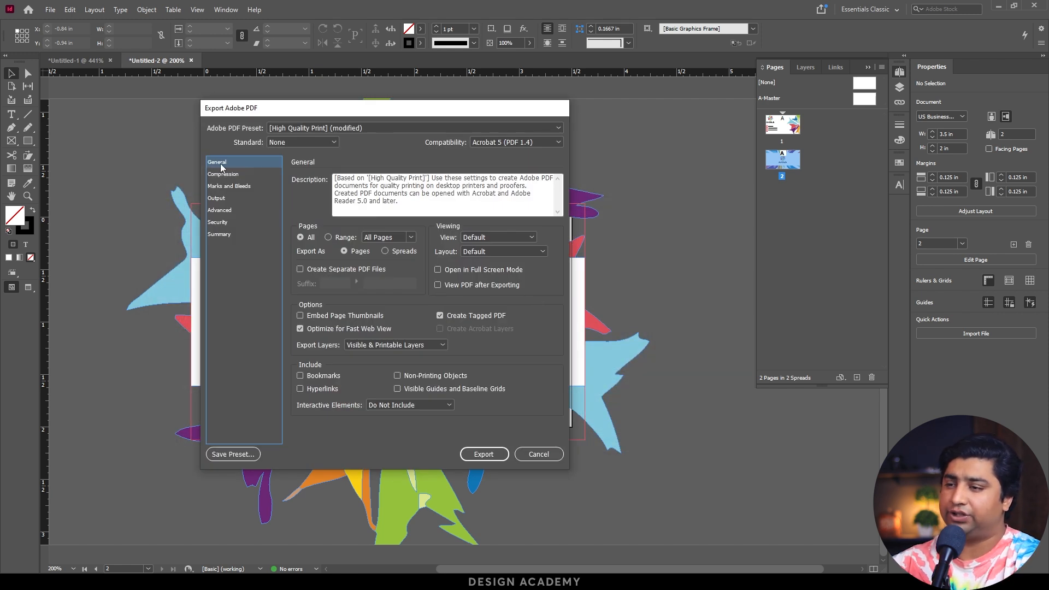
{"action": "left_click", "coordinate": [225, 186]}
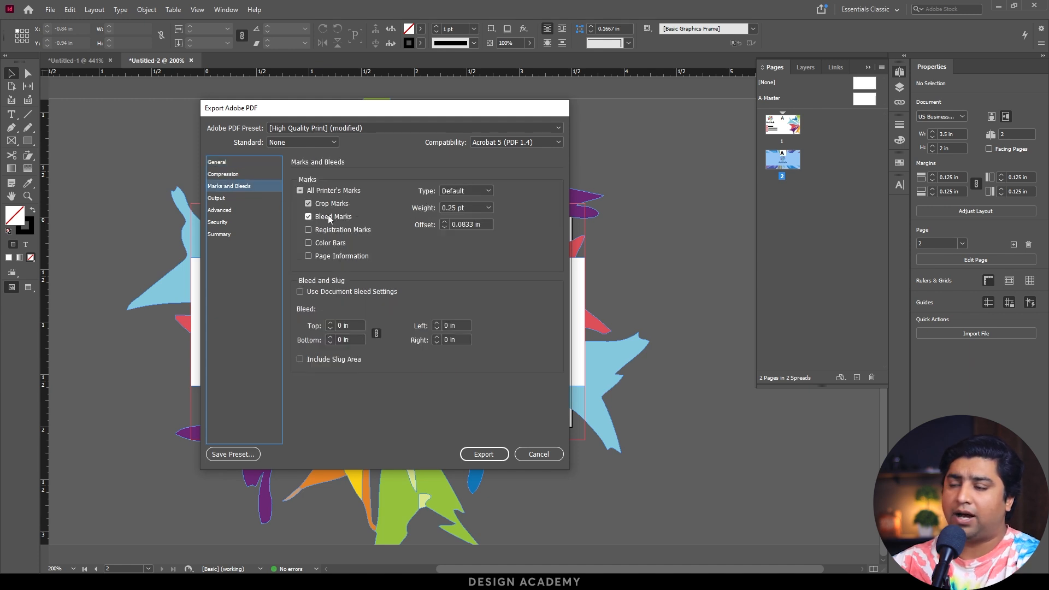
{"action": "left_click", "coordinate": [490, 457]}
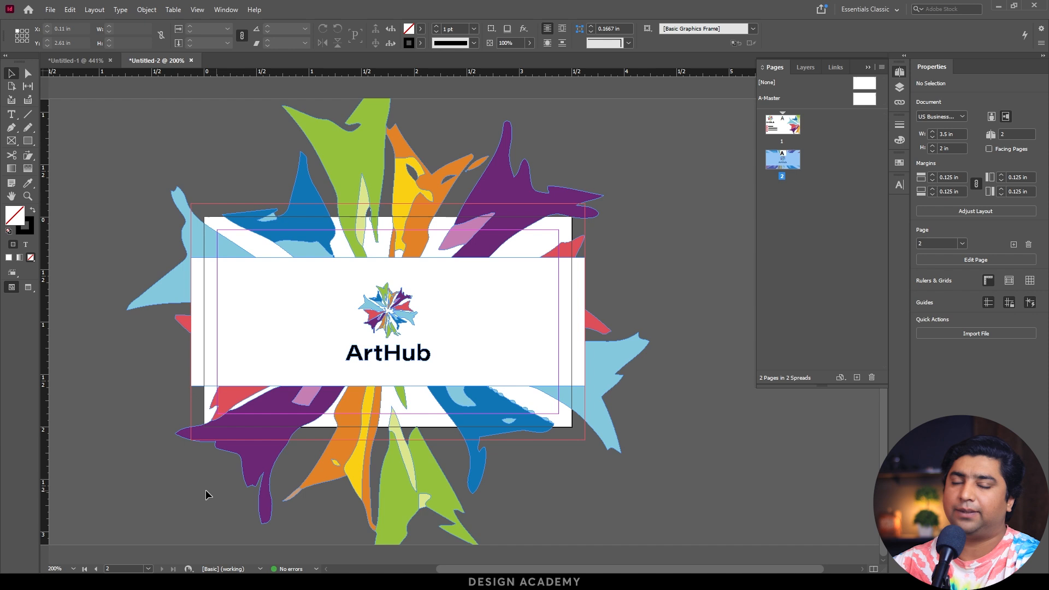
Review the file formats available for exporting the document, including JPEG and PNG.
{"action": "left_click", "coordinate": [50, 10]}
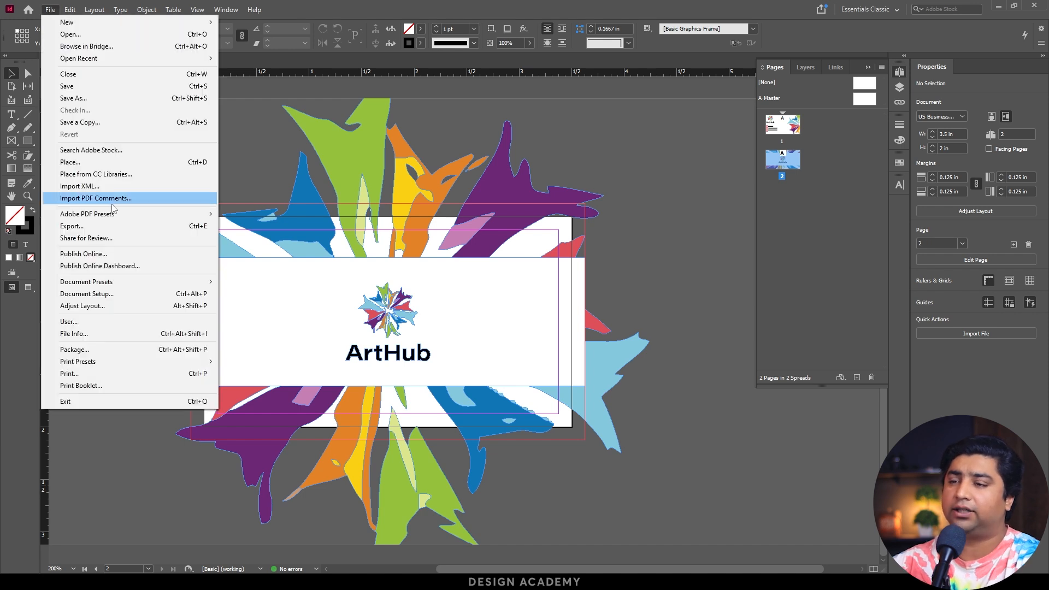
{"action": "left_click", "coordinate": [109, 225]}
{"action": "left_click", "coordinate": [245, 390]}
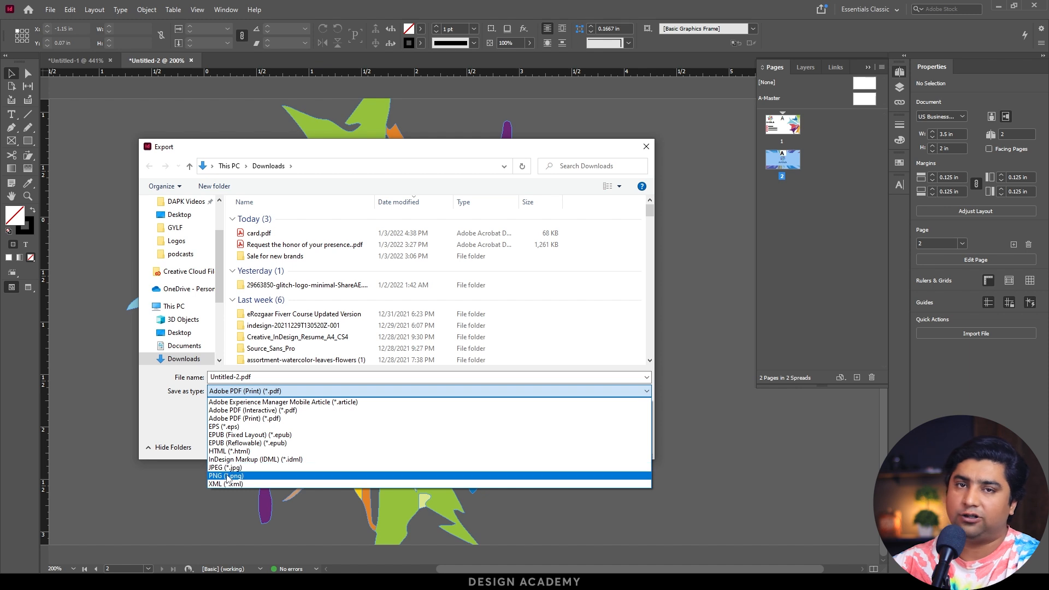
{"action": "left_click", "coordinate": [154, 410]}
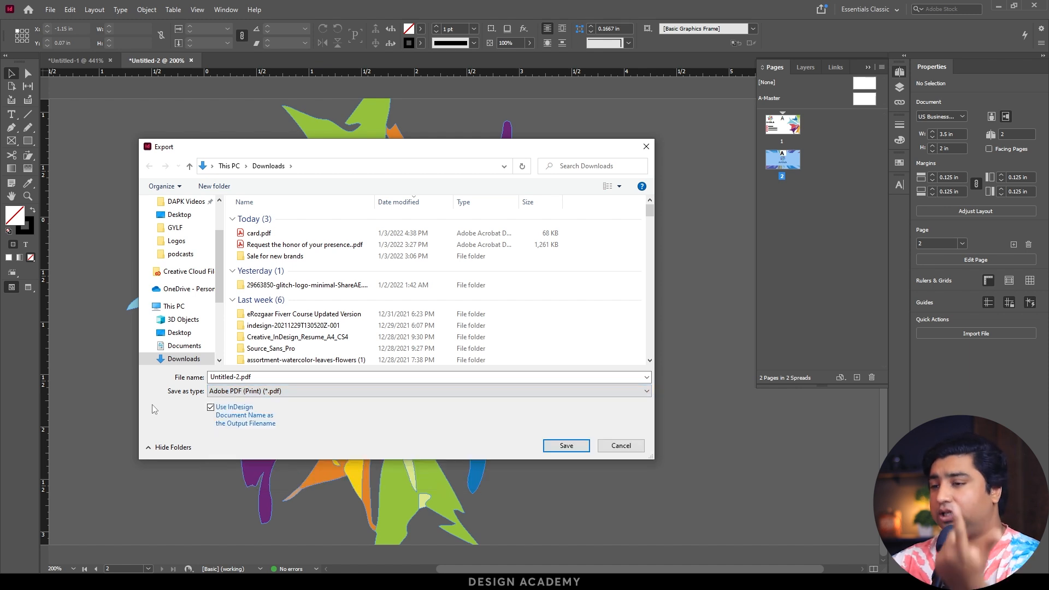
{"action": "left_click", "coordinate": [580, 452]}
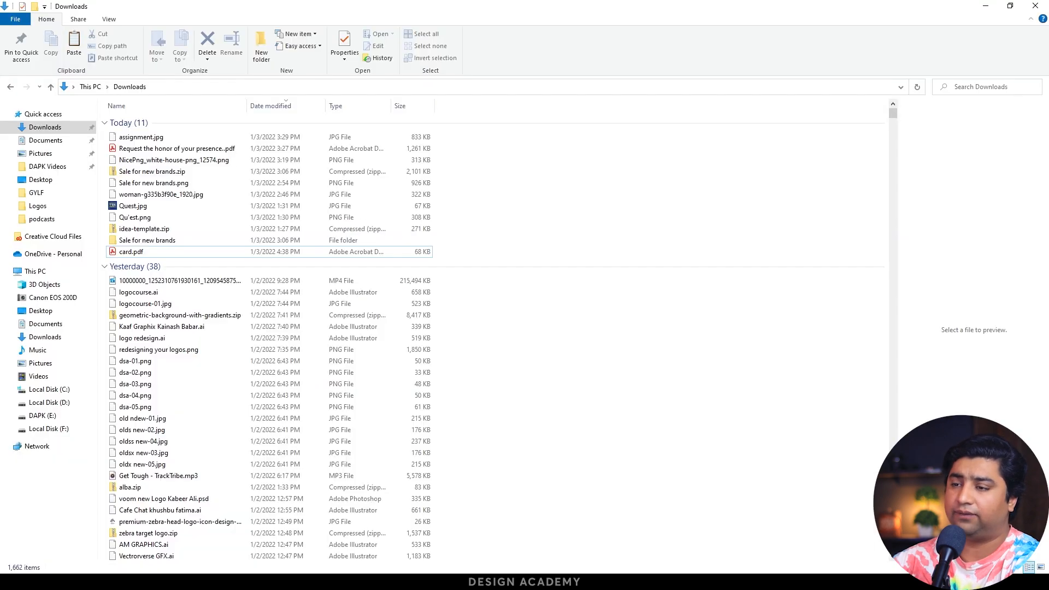
Open card.pdf from the Downloads folder in Acrobat and check the exported pages and their printer's marks.
{"action": "double_click", "coordinate": [131, 252]}
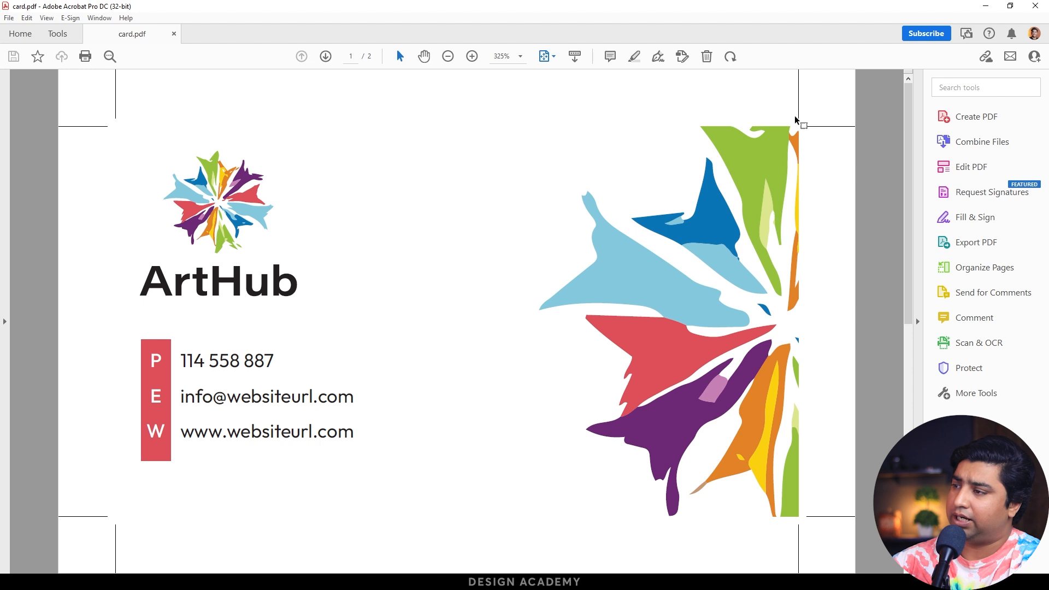
{"action": "scroll", "coordinate": [711, 302], "scroll_direction": "down", "scroll_amount": 1}
{"action": "scroll", "coordinate": [711, 303], "scroll_direction": "up", "scroll_amount": 1}
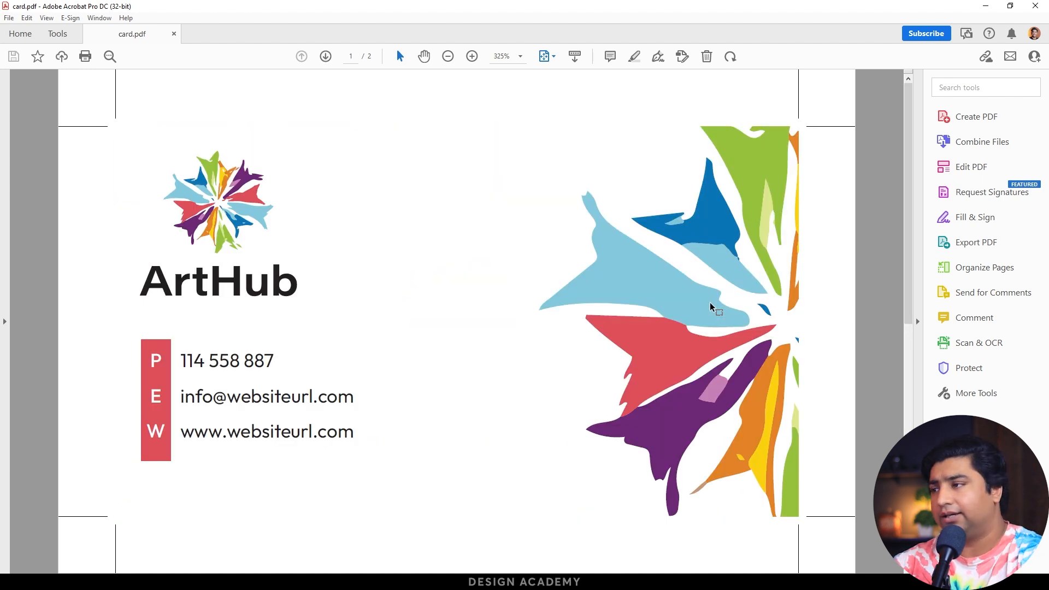